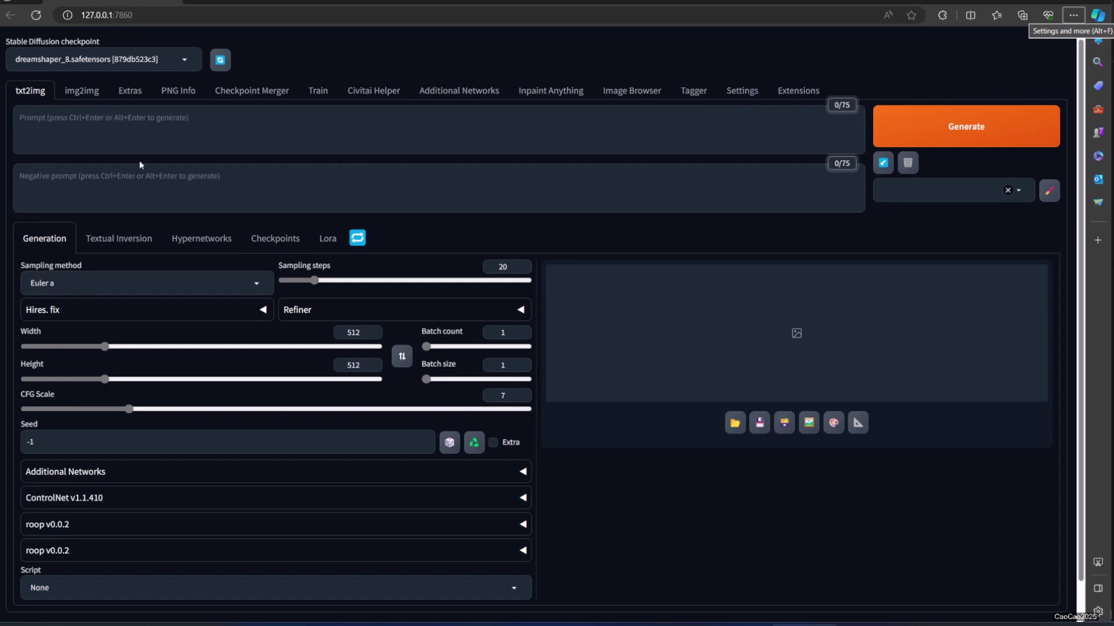
Switch to img2img and drag the Great Expectations poster 2.jpg in as the source image.
left_click(85, 94)
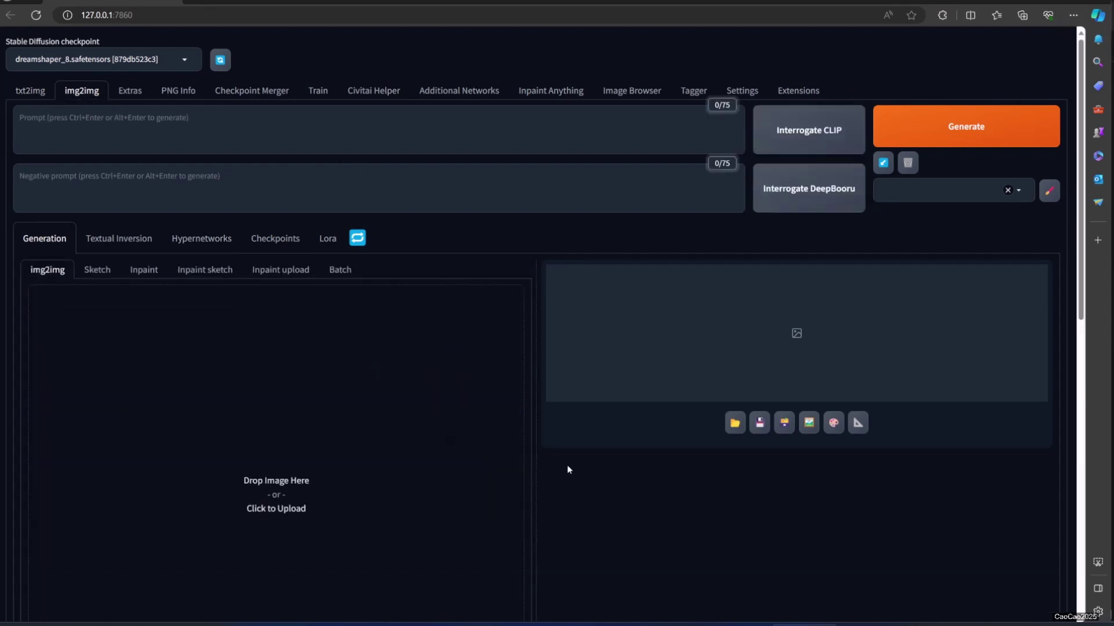
scroll(604, 485, "down", 3)
scroll(604, 484, "down", 1)
scroll(604, 484, "up", 2)
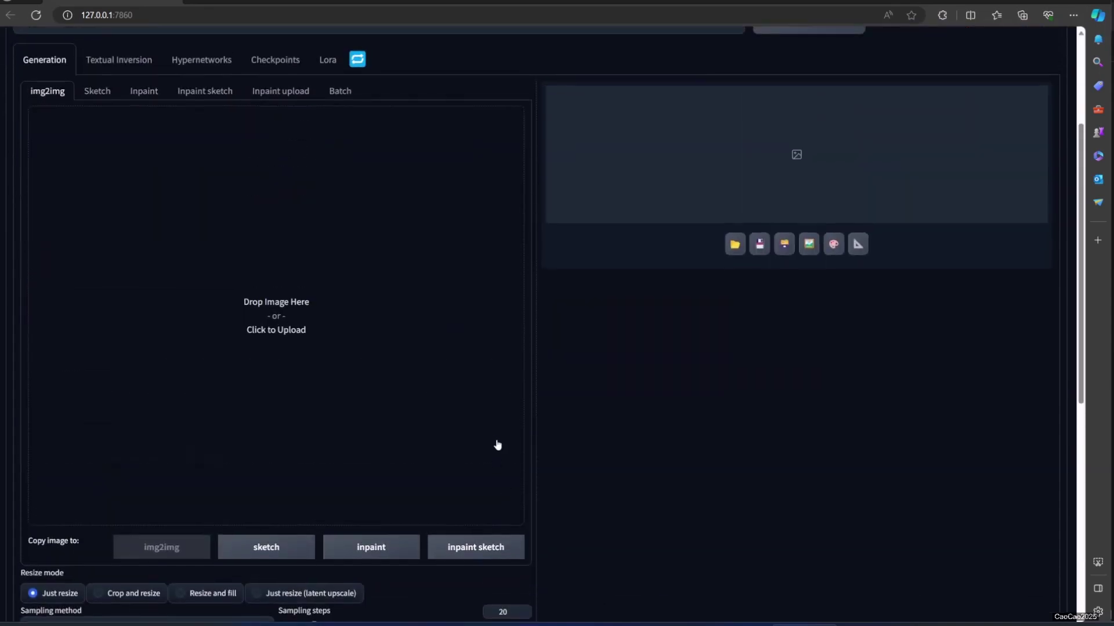
scroll(497, 446, "up", 2)
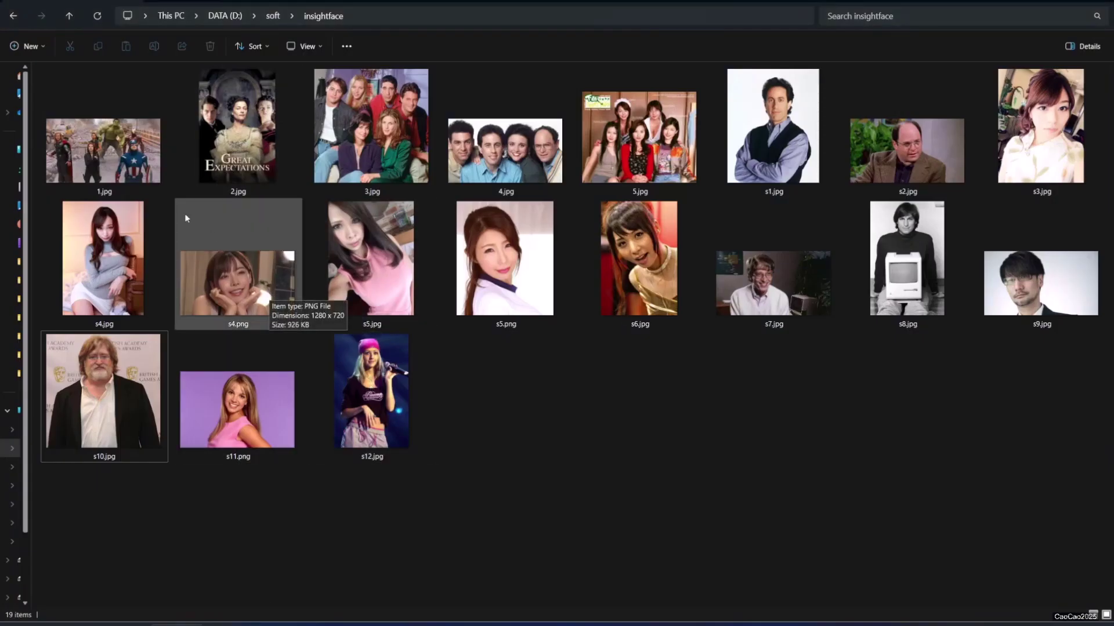
mouse_move(103, 152)
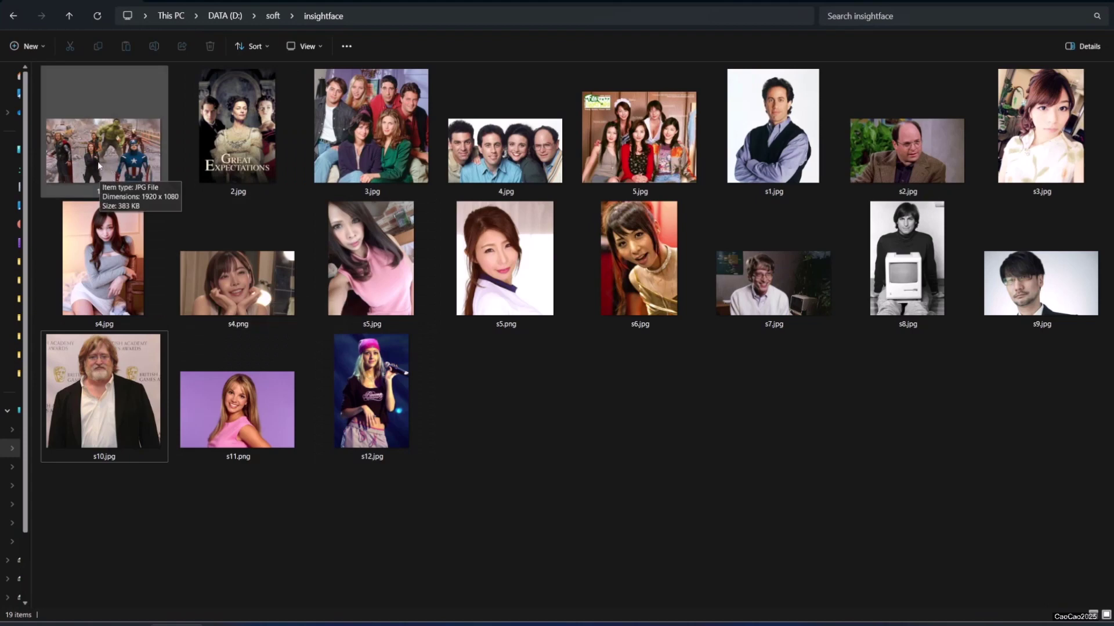
left_click_drag(244, 127, 574, 320)
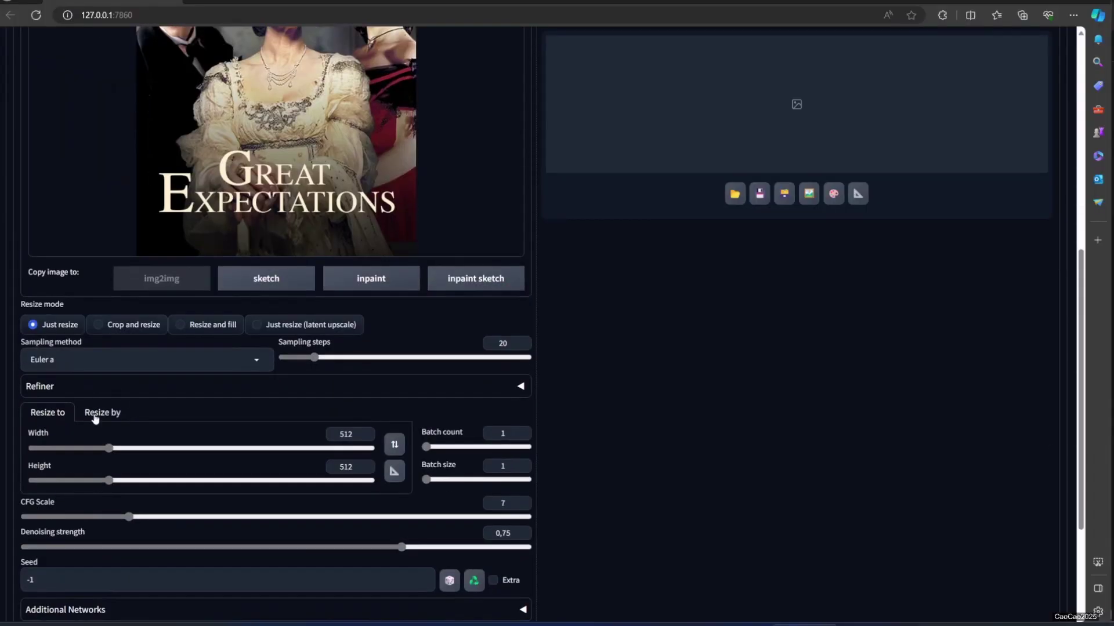
Size the output by scale 1 of the original 720x1080 poster.
left_click(93, 416)
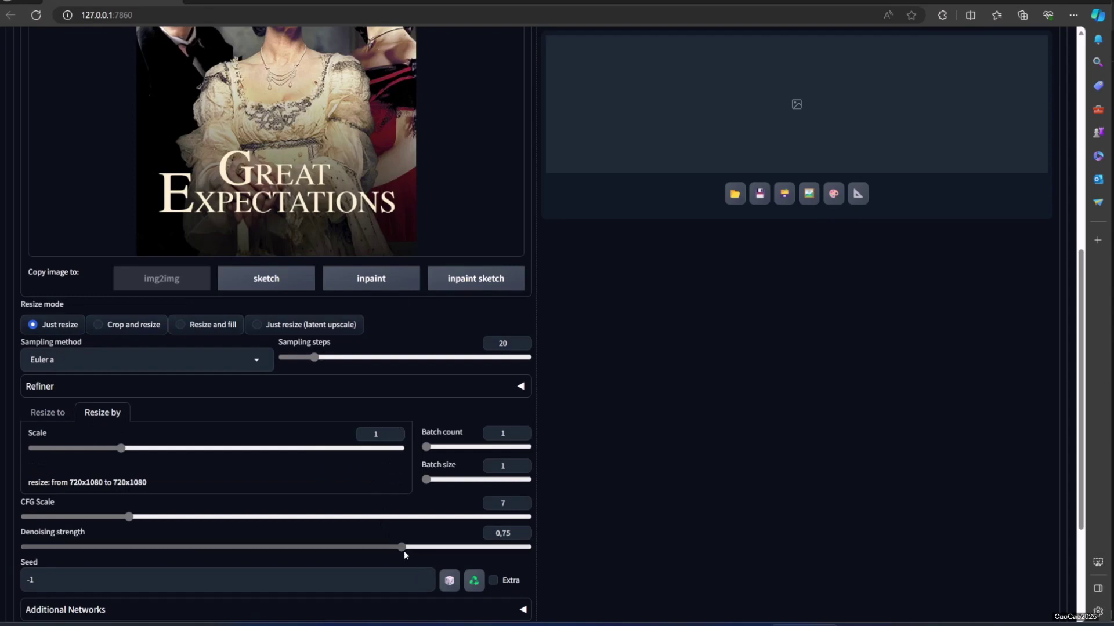
scroll(403, 551, "up", 5)
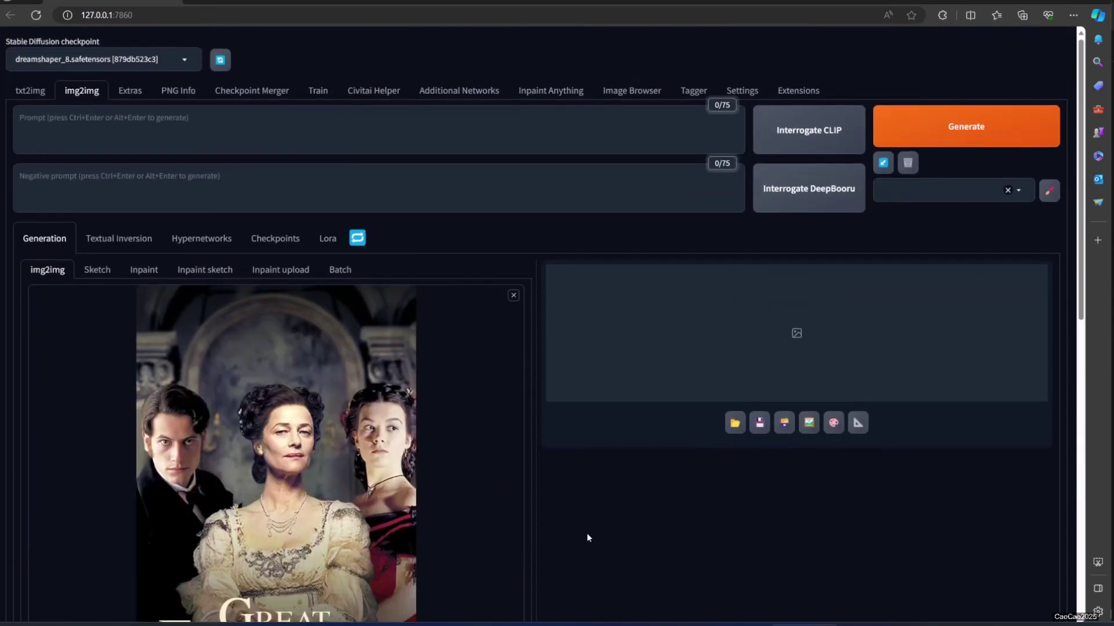
scroll(586, 534, "down", 1)
scroll(416, 468, "down", 5)
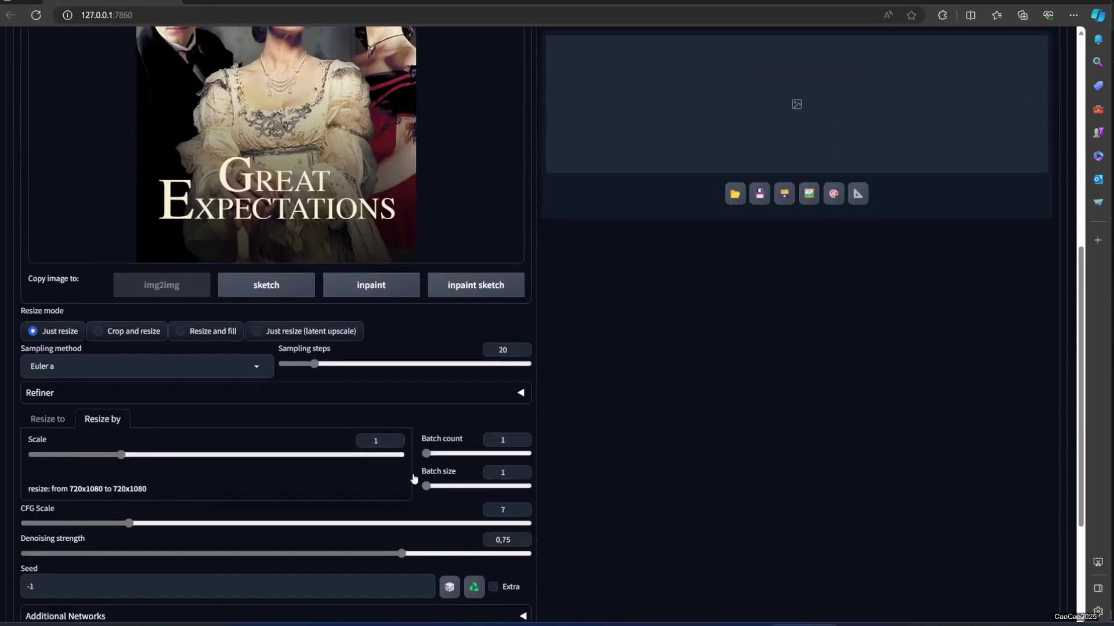
left_click_drag(406, 458, 25, 459)
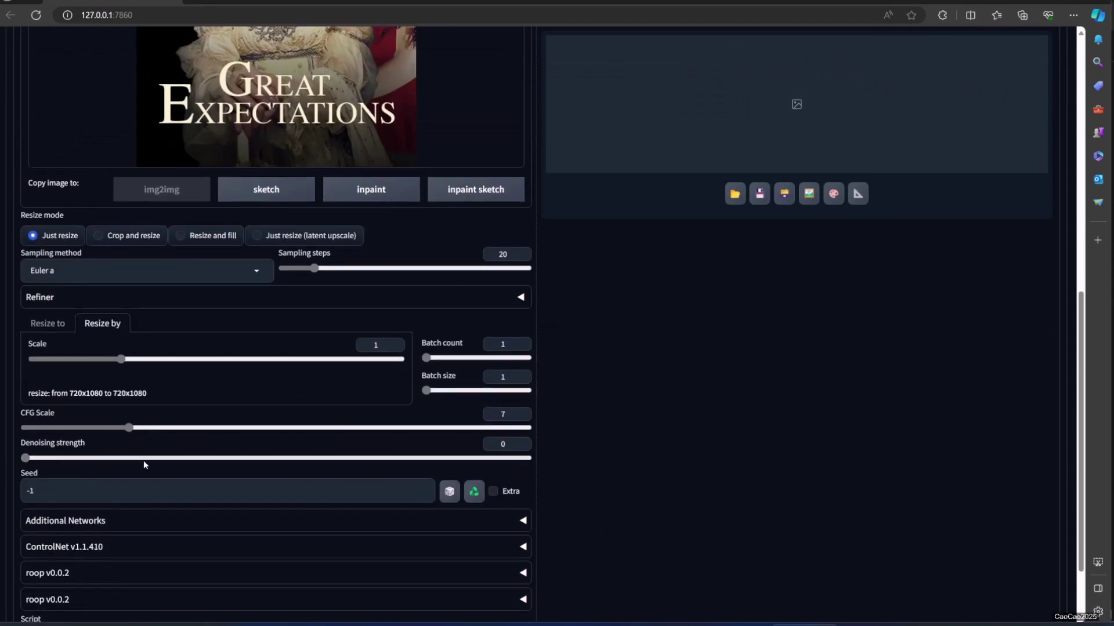
scroll(146, 460, "down", 1)
Expand both roop v0.0.2 face-swap panels.
left_click(96, 501)
scroll(97, 500, "down", 1)
scroll(108, 475, "down", 2)
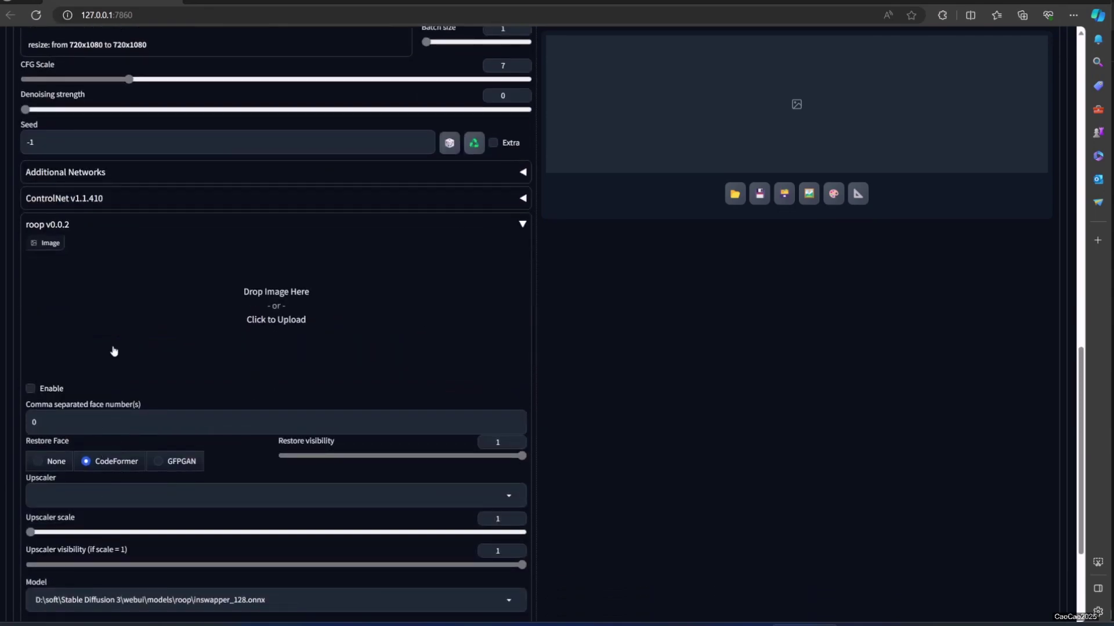
scroll(418, 406, "up", 7)
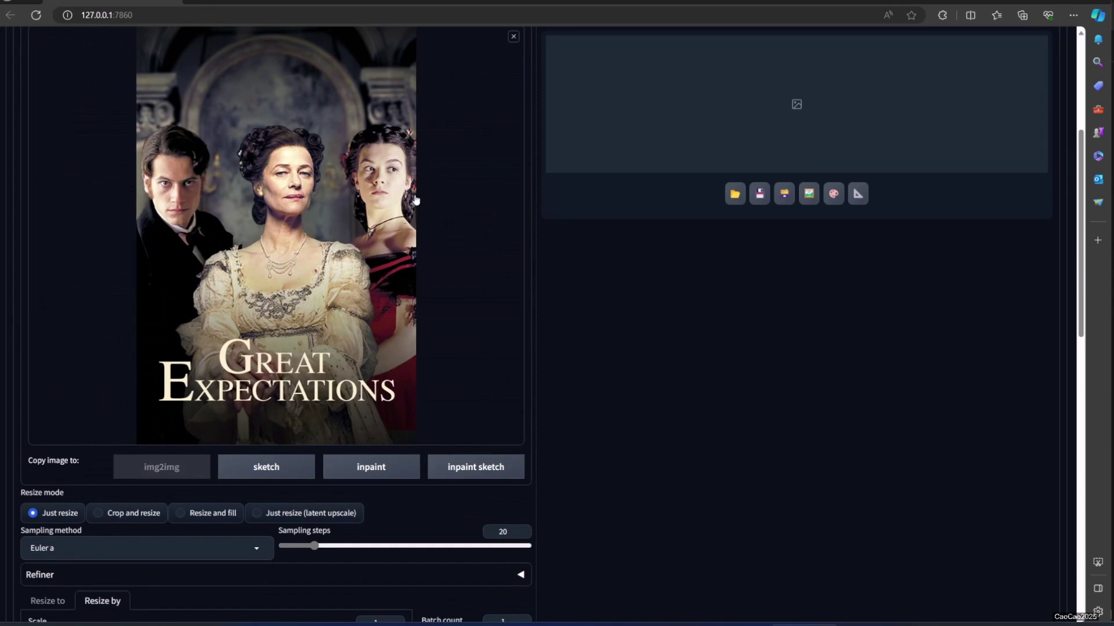
scroll(648, 509, "down", 1)
scroll(647, 509, "down", 5)
scroll(599, 509, "down", 2)
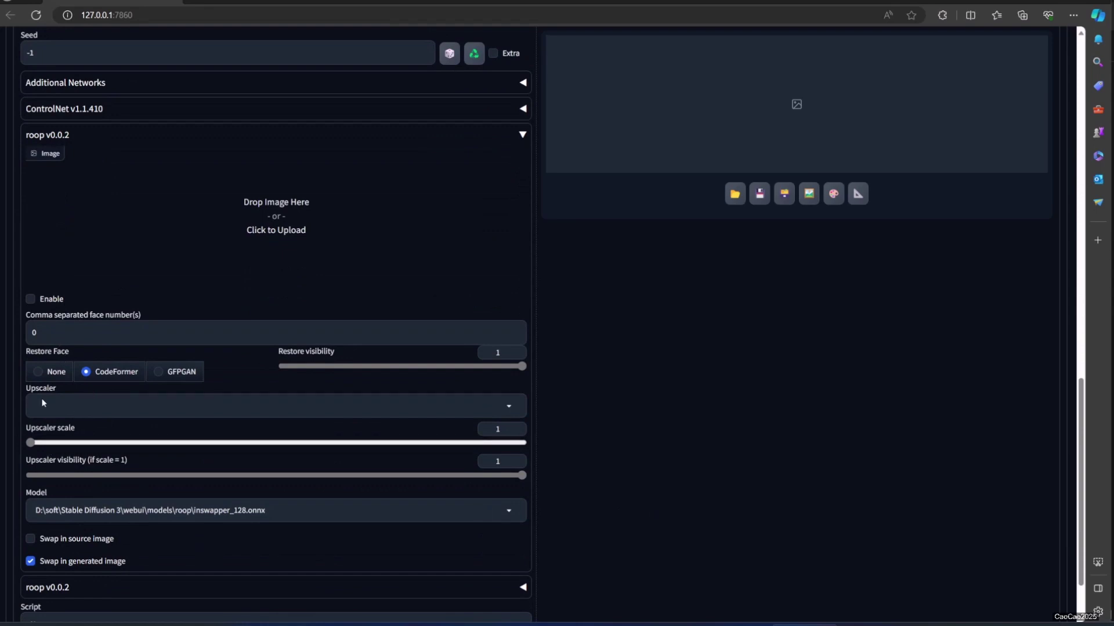
scroll(45, 431, "down", 1)
left_click(51, 522)
scroll(191, 496, "up", 4)
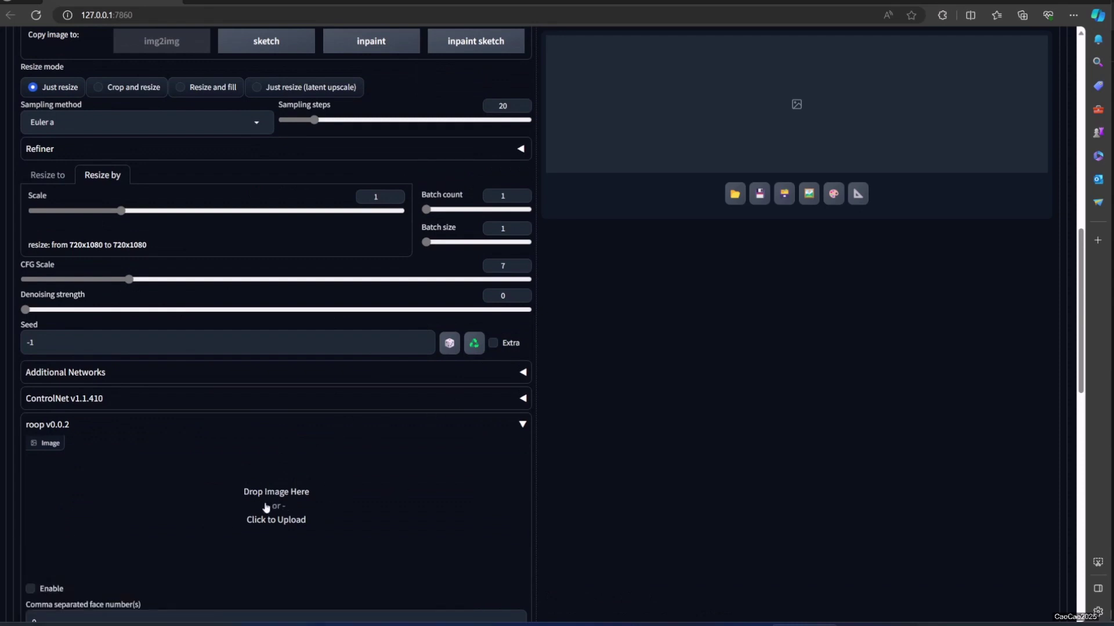
Drag s1.jpg from the insightface folder in as the first roop face and enable it.
left_click(182, 620)
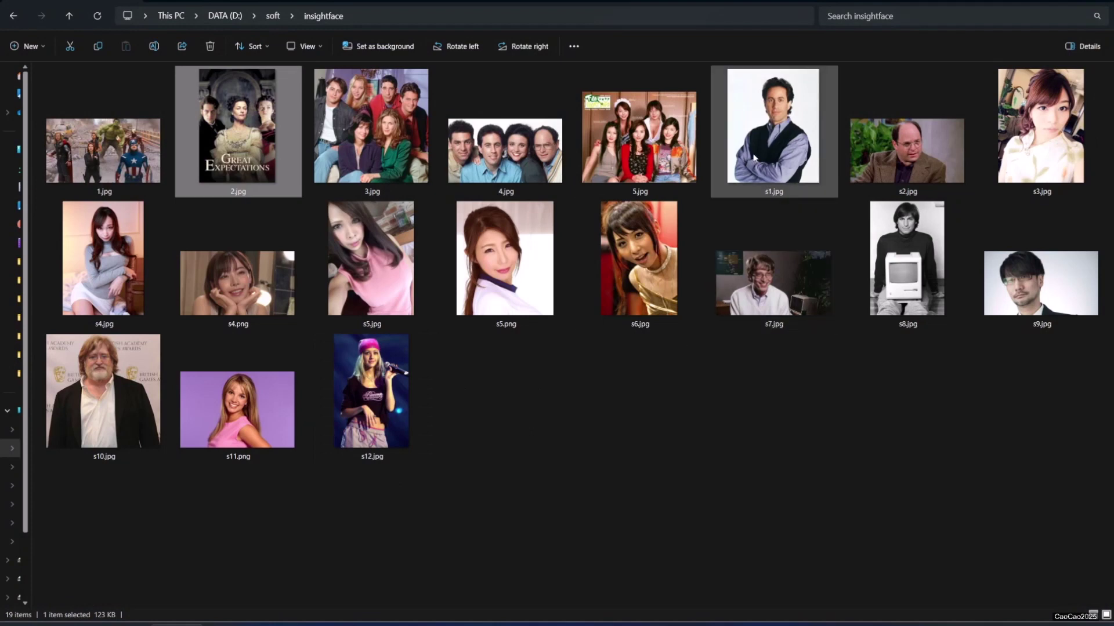
left_click_drag(752, 160, 656, 428)
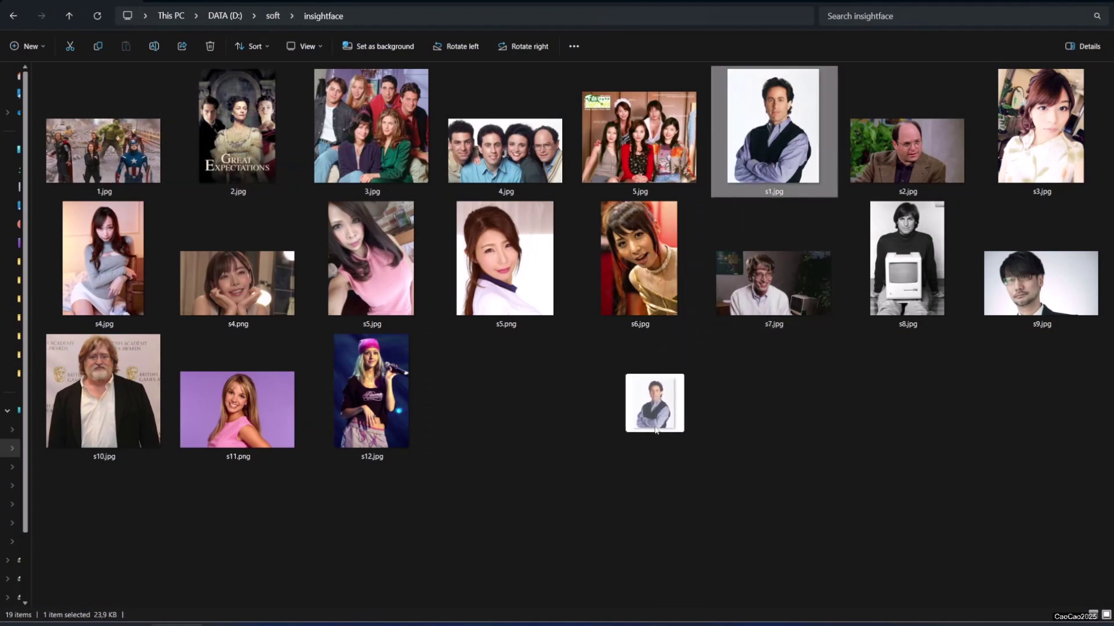
left_click_drag(657, 428, 380, 497)
scroll(379, 497, "down", 2)
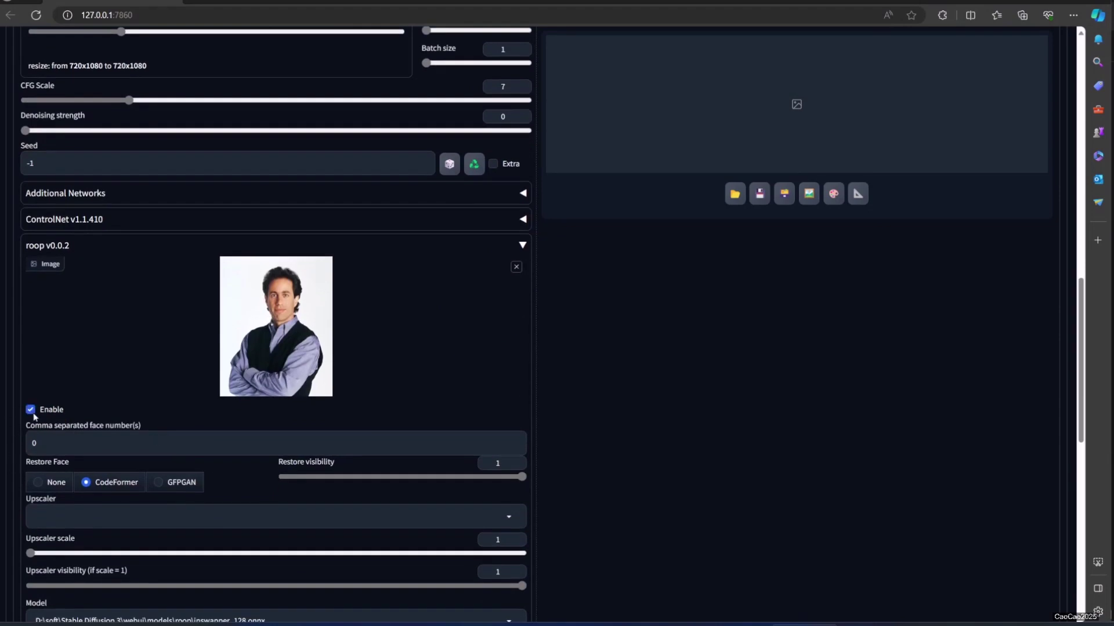
scroll(296, 424, "down", 1)
scroll(296, 424, "down", 3)
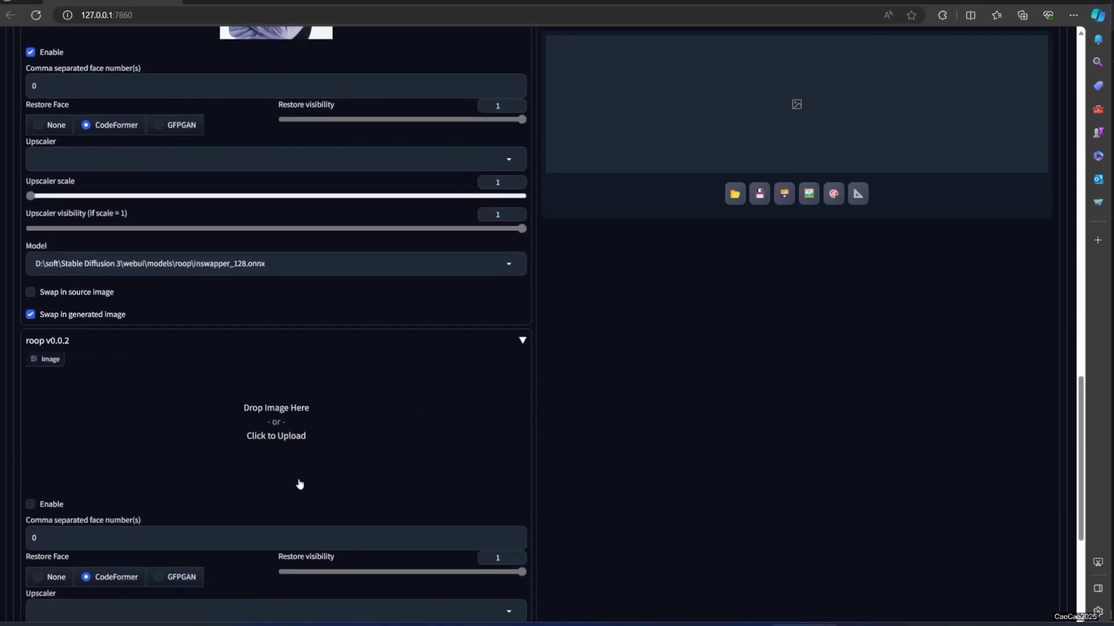
scroll(298, 484, "up", 5)
scroll(351, 427, "up", 3)
scroll(281, 443, "down", 2)
mouse_move(237, 400)
left_mouse_down()
mouse_move(483, 438)
mouse_move(348, 219)
left_mouse_up()
scroll(36, 407, "up", 2)
scroll(52, 409, "up", 3)
scroll(104, 331, "up", 2)
scroll(157, 400, "up", 3)
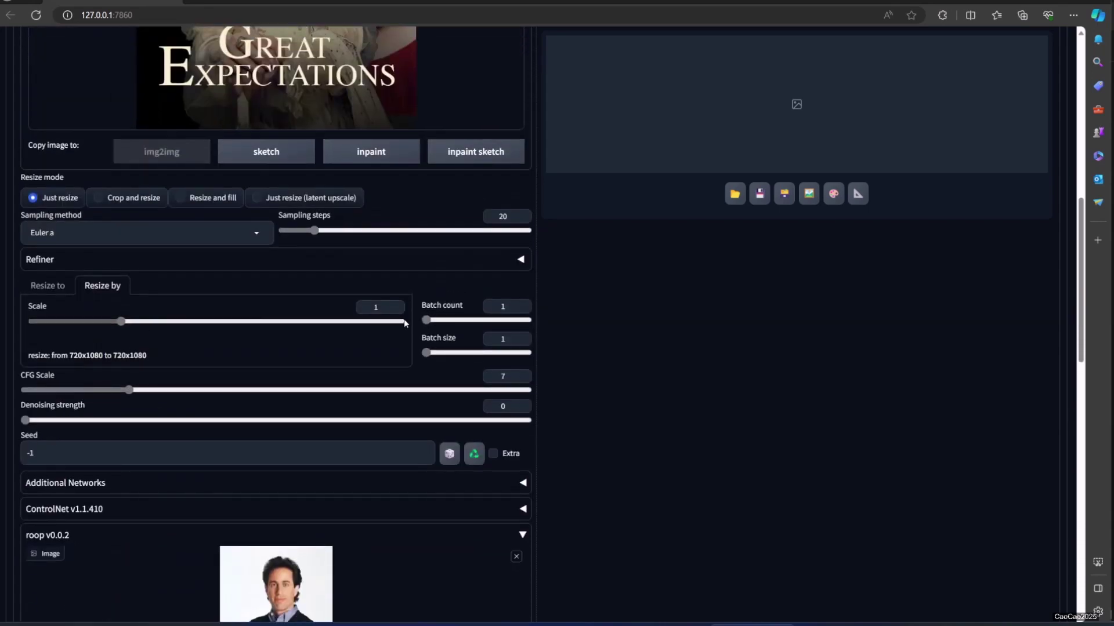
left_click(396, 303)
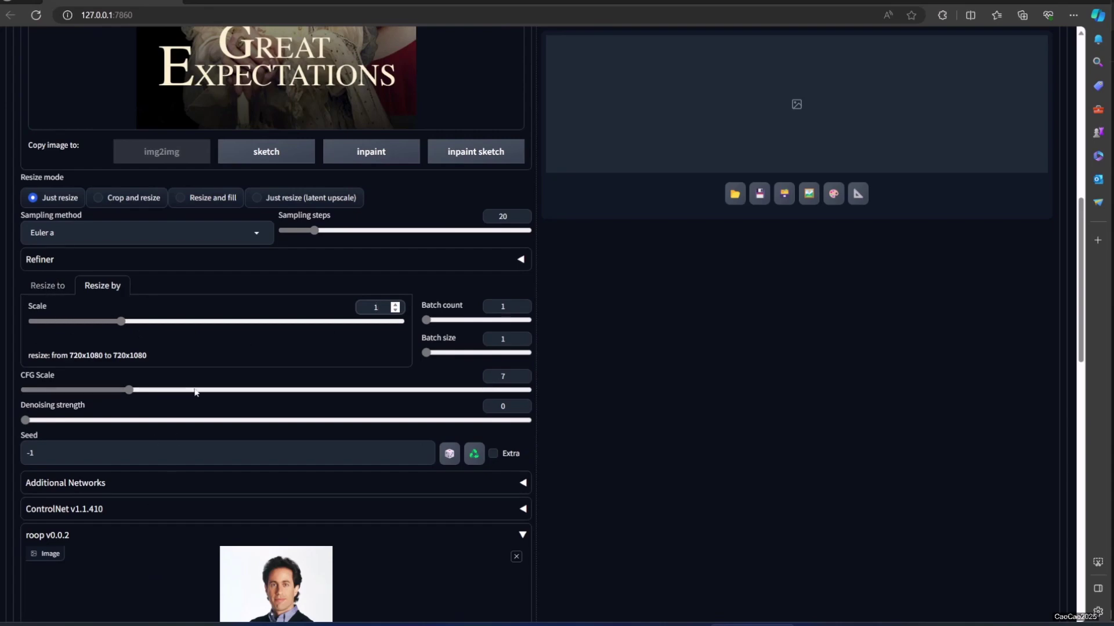
scroll(482, 468, "up", 7)
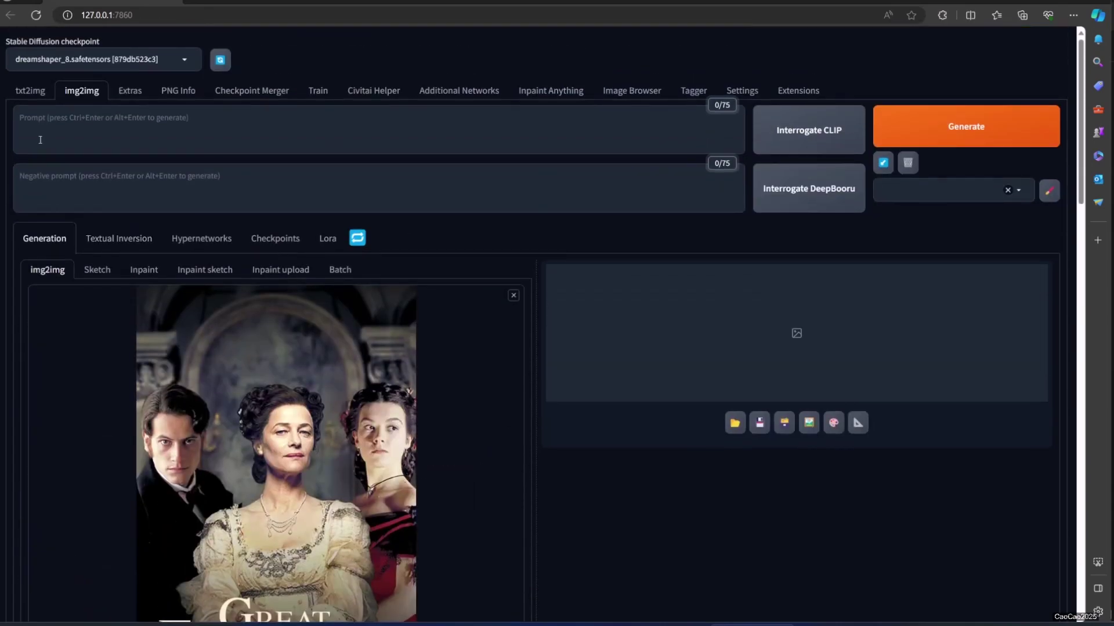
Generate the face-swapped poster with empty prompts and check the second roop panel's target face.
left_click(56, 128)
left_click(79, 190)
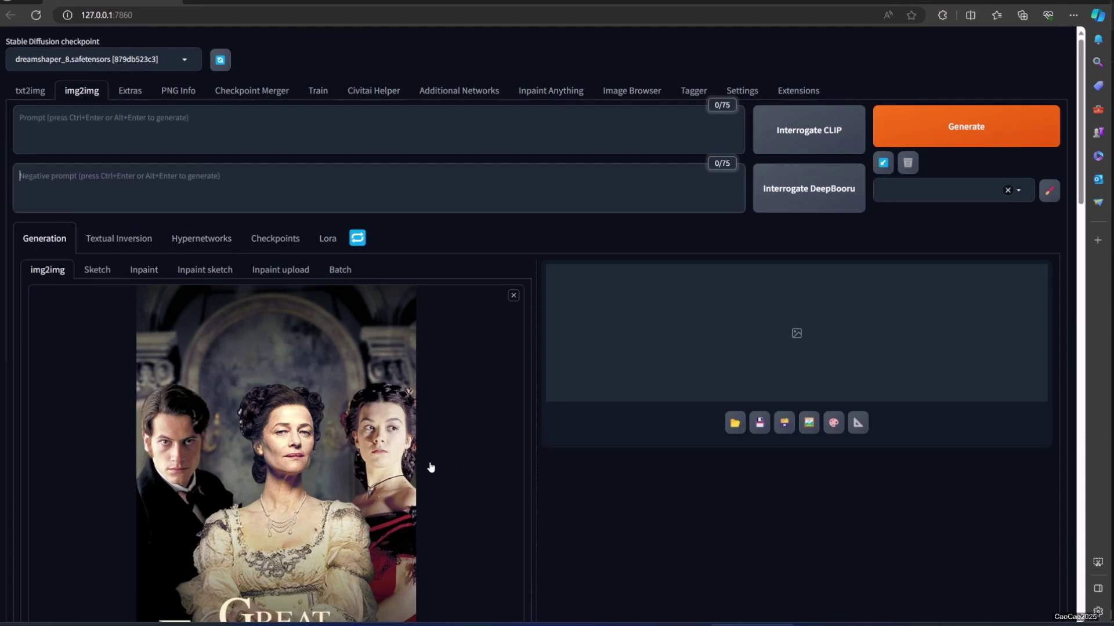
scroll(651, 409, "down", 5)
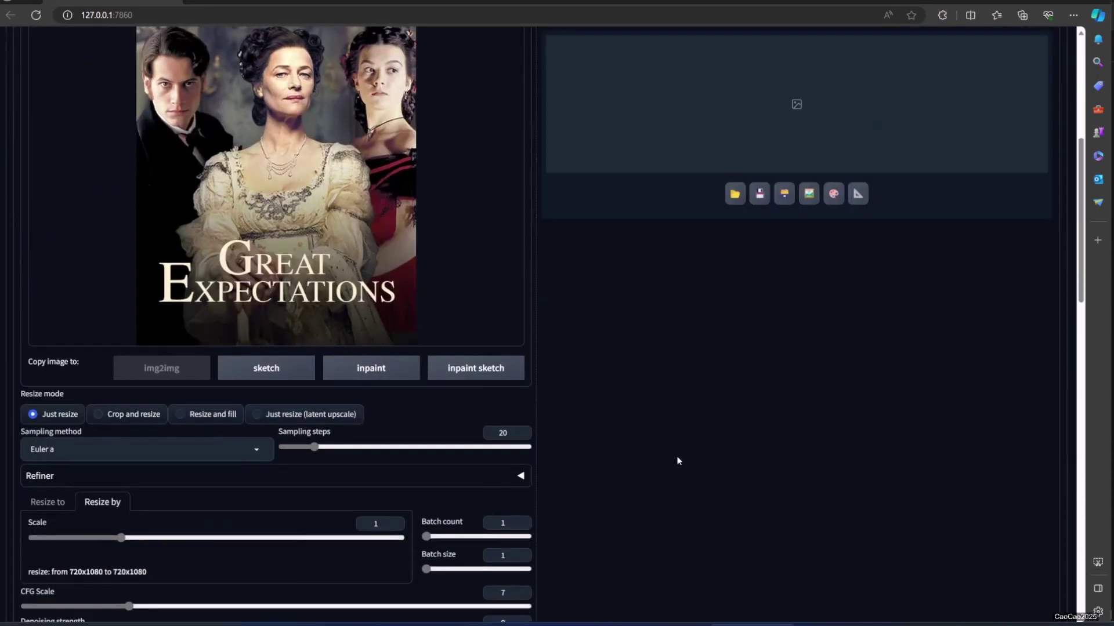
scroll(678, 460, "down", 3)
scroll(567, 450, "down", 1)
scroll(634, 450, "up", 5)
scroll(635, 449, "up", 3)
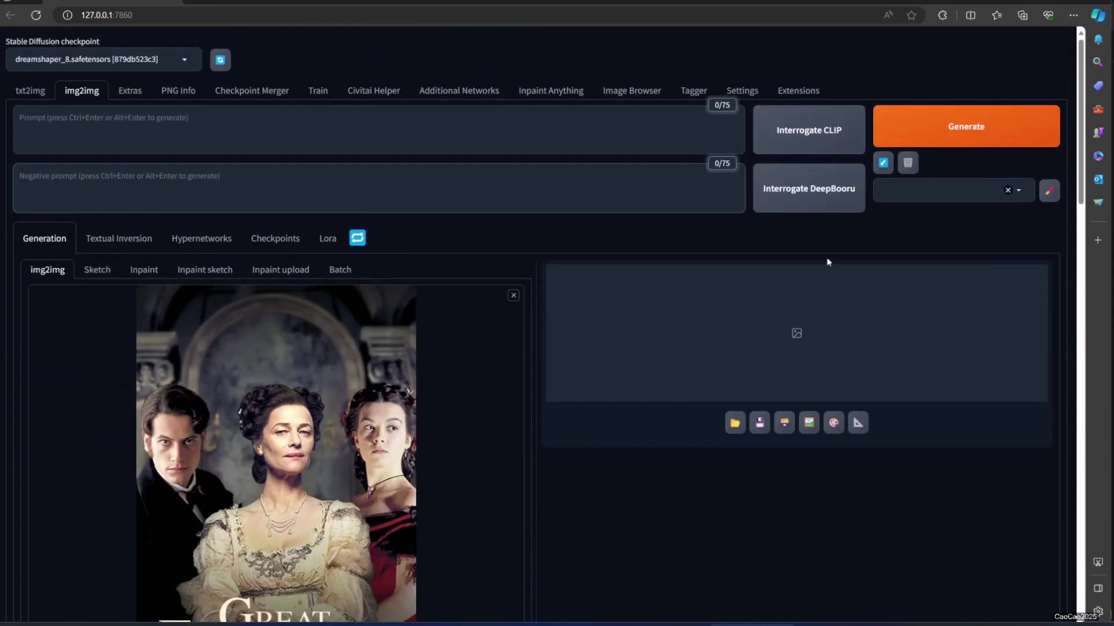
left_click(913, 136)
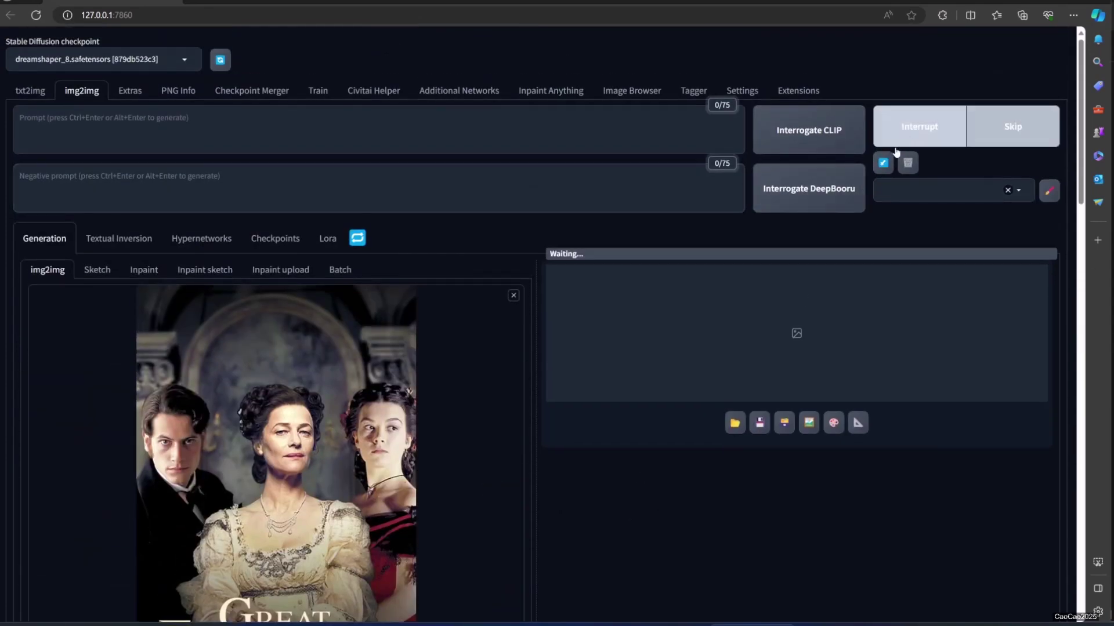
scroll(675, 381, "down", 3)
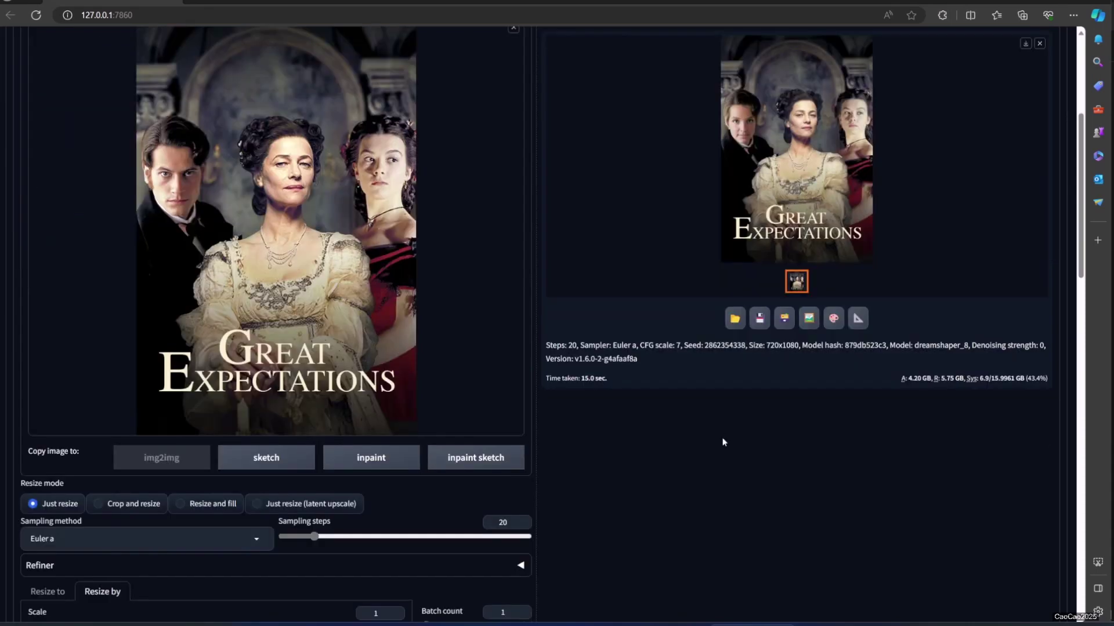
scroll(722, 442, "down", 5)
scroll(723, 442, "down", 5)
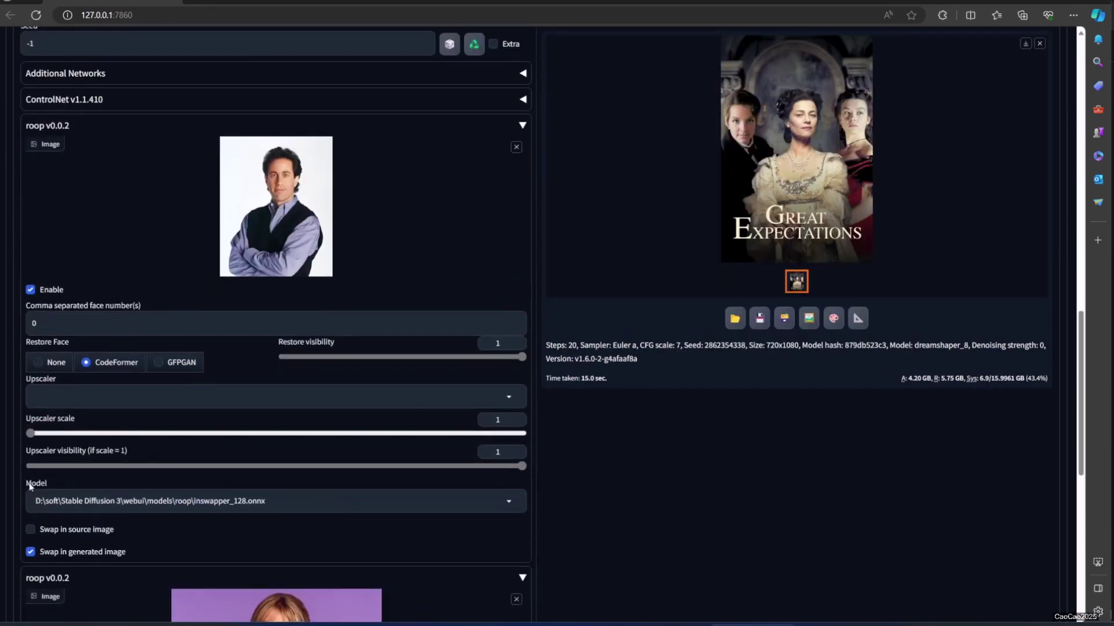
scroll(44, 520, "down", 2)
left_click(60, 591)
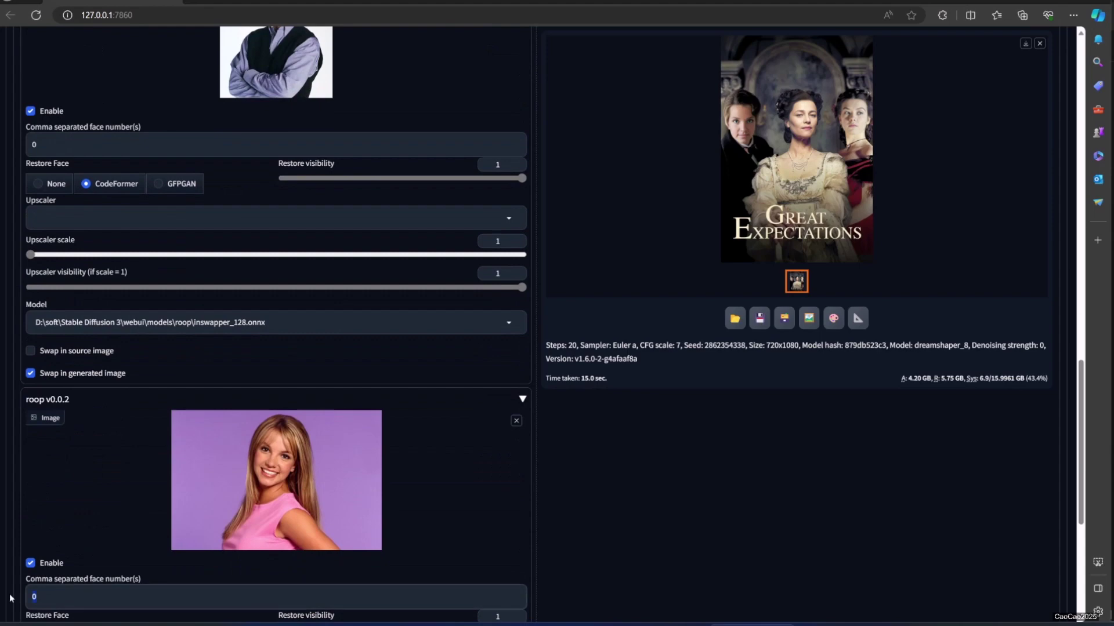
scroll(800, 361, "up", 5)
scroll(799, 361, "up", 5)
scroll(868, 206, "up", 3)
Regenerate the poster and inspect the face-swapped result full size several times.
left_click(929, 129)
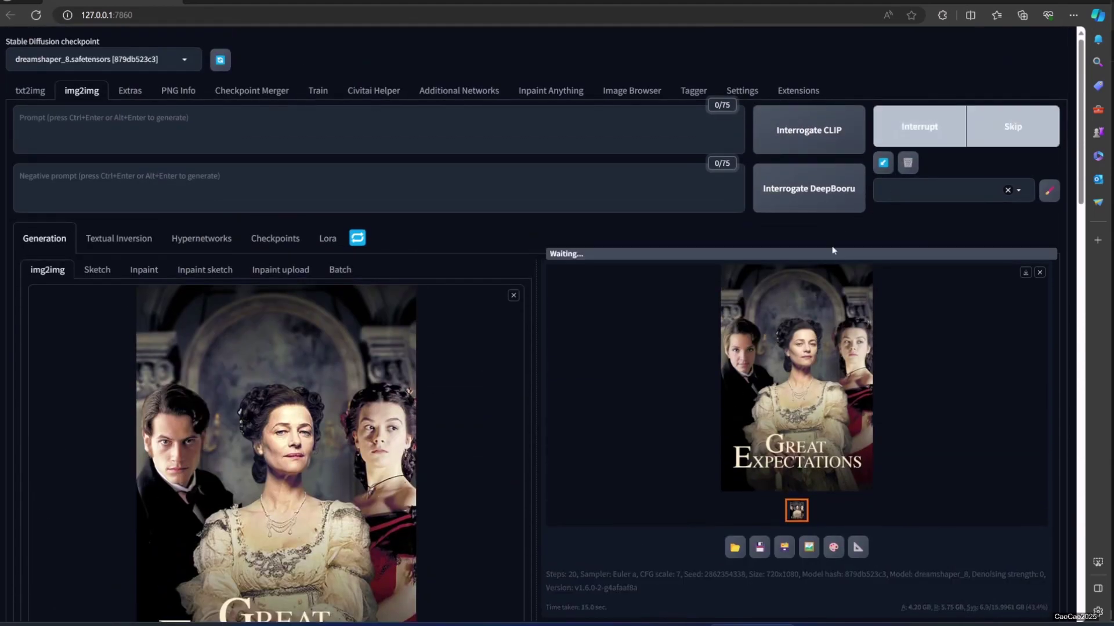
left_click(730, 406)
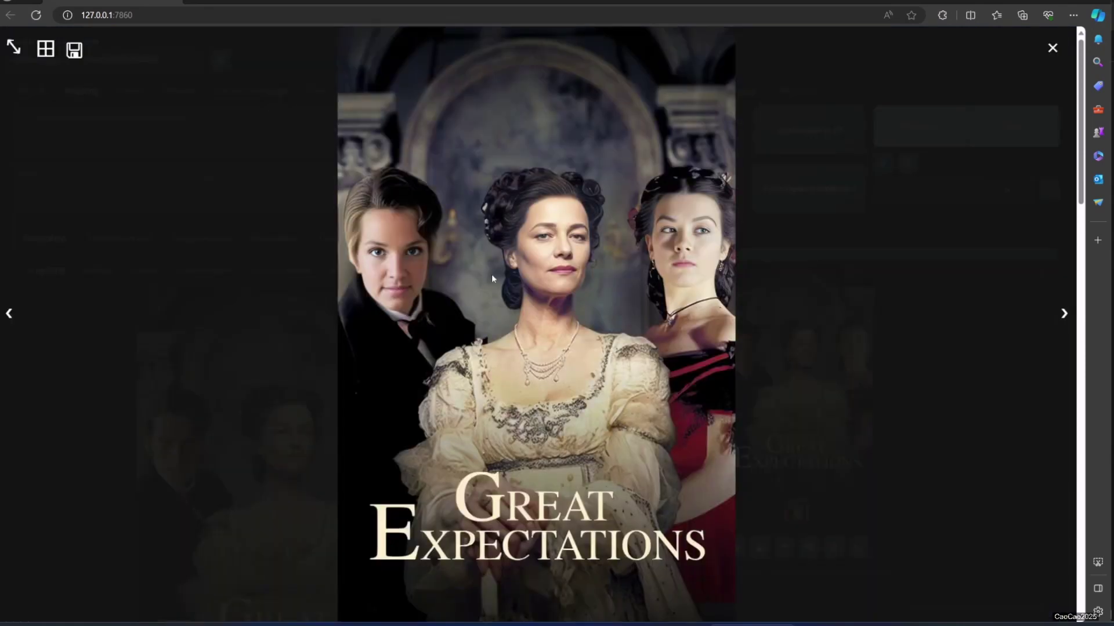
left_click(829, 395)
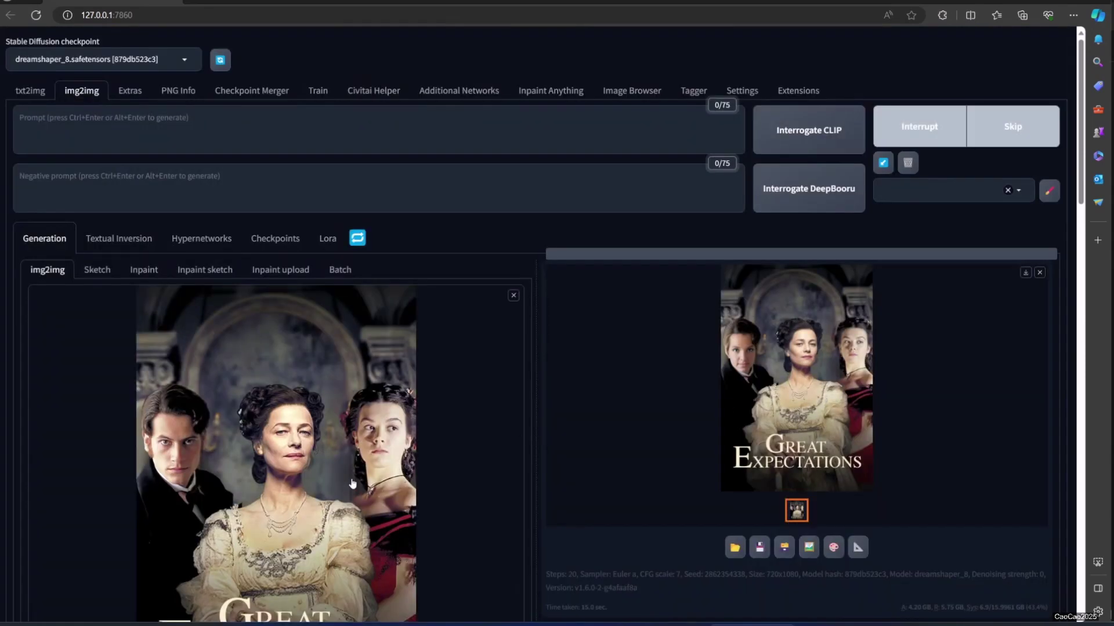
left_click(778, 372)
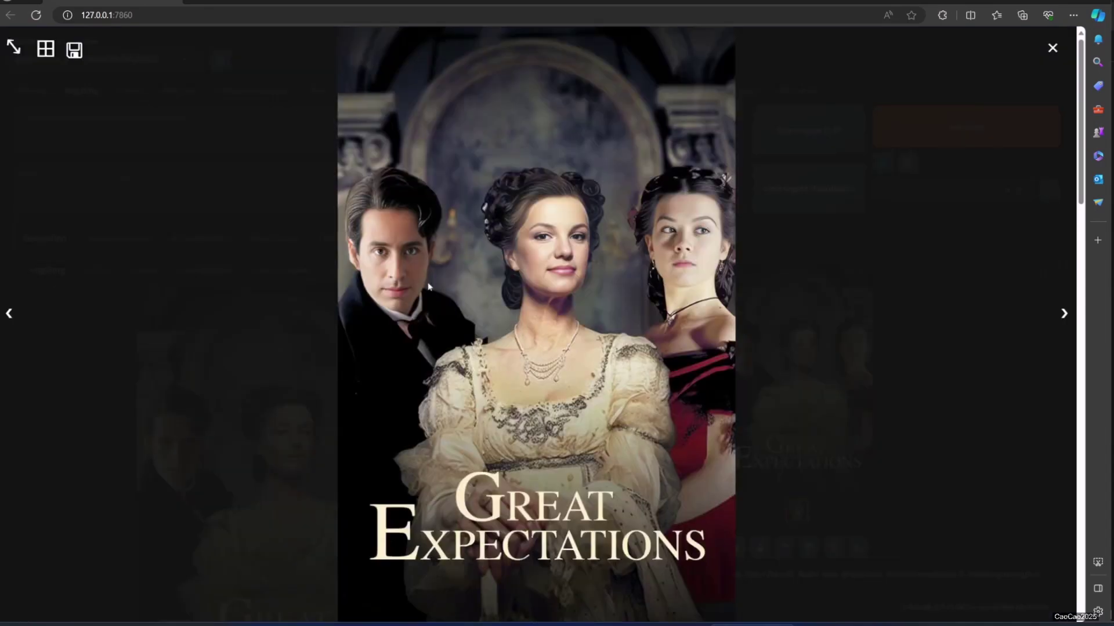
left_click(33, 421)
scroll(277, 454, "down", 5)
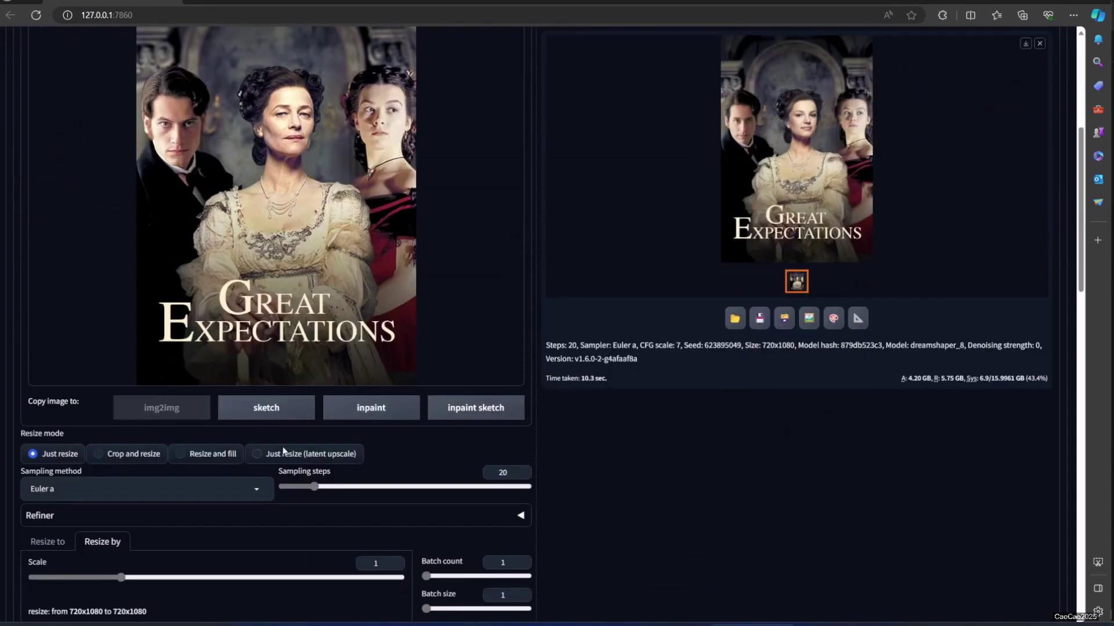
scroll(277, 454, "down", 5)
scroll(756, 177, "down", 2)
left_click(756, 177)
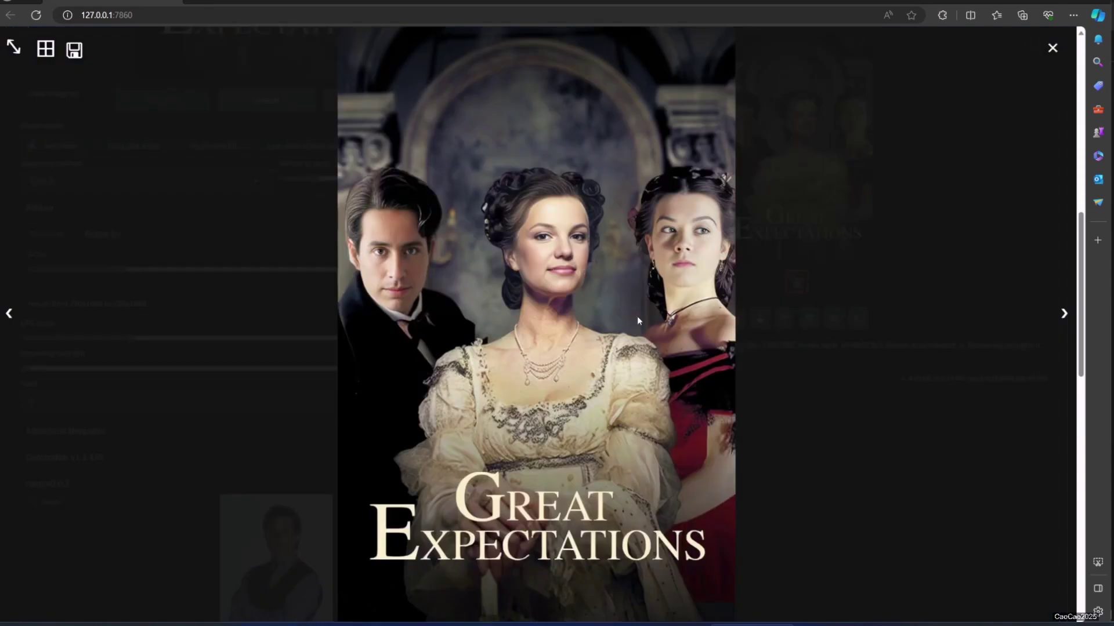
left_click(815, 437)
scroll(634, 493, "down", 3)
scroll(560, 464, "up", 3)
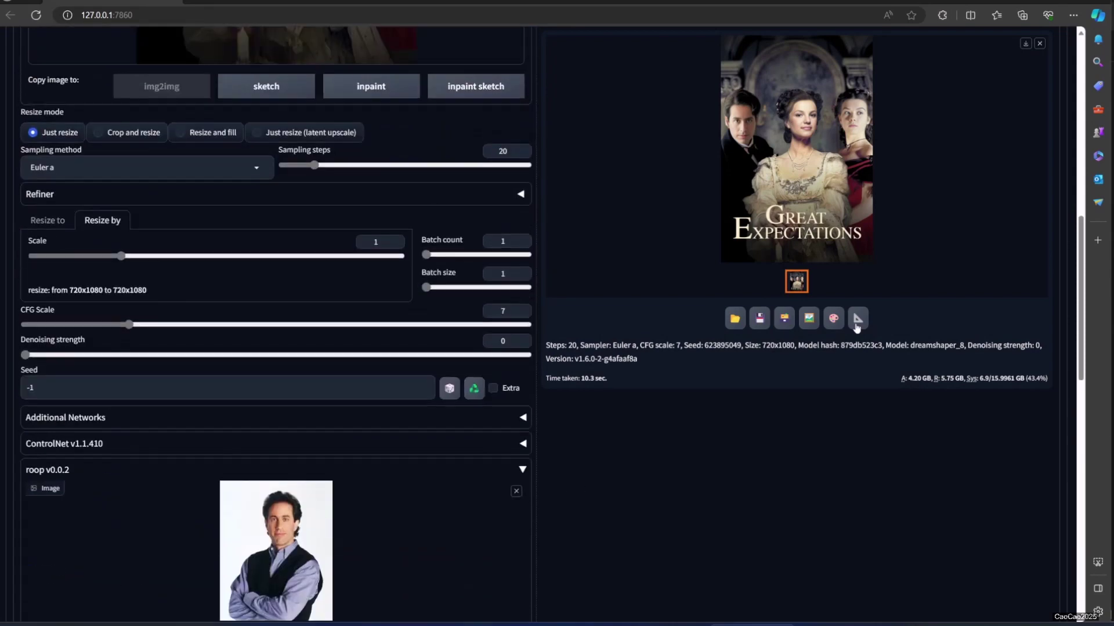
Reuse the swapped poster as input, remove the roop source face, target face number 2 and regenerate.
left_click(833, 319)
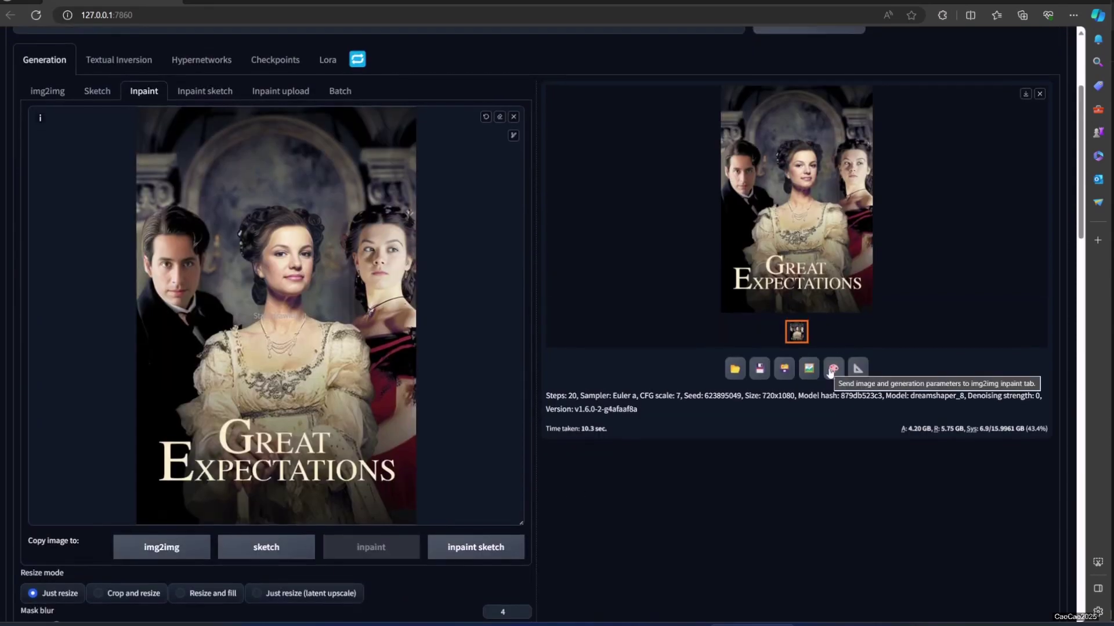
left_click(808, 370)
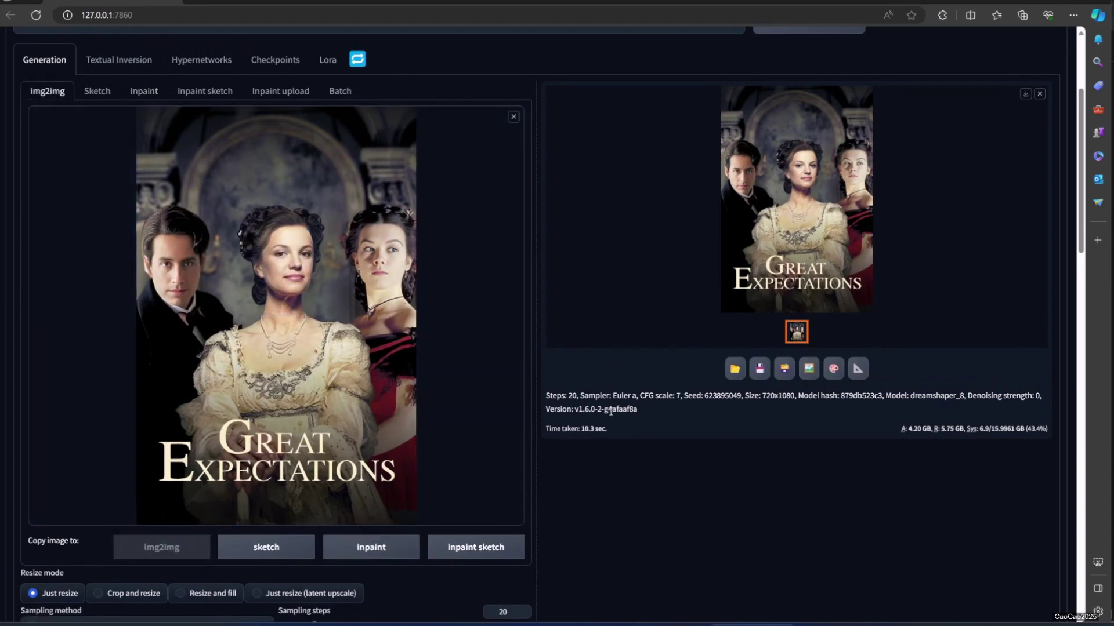
scroll(272, 429, "down", 5)
scroll(242, 417, "down", 3)
scroll(241, 418, "down", 5)
scroll(42, 406, "down", 1)
scroll(33, 388, "up", 2)
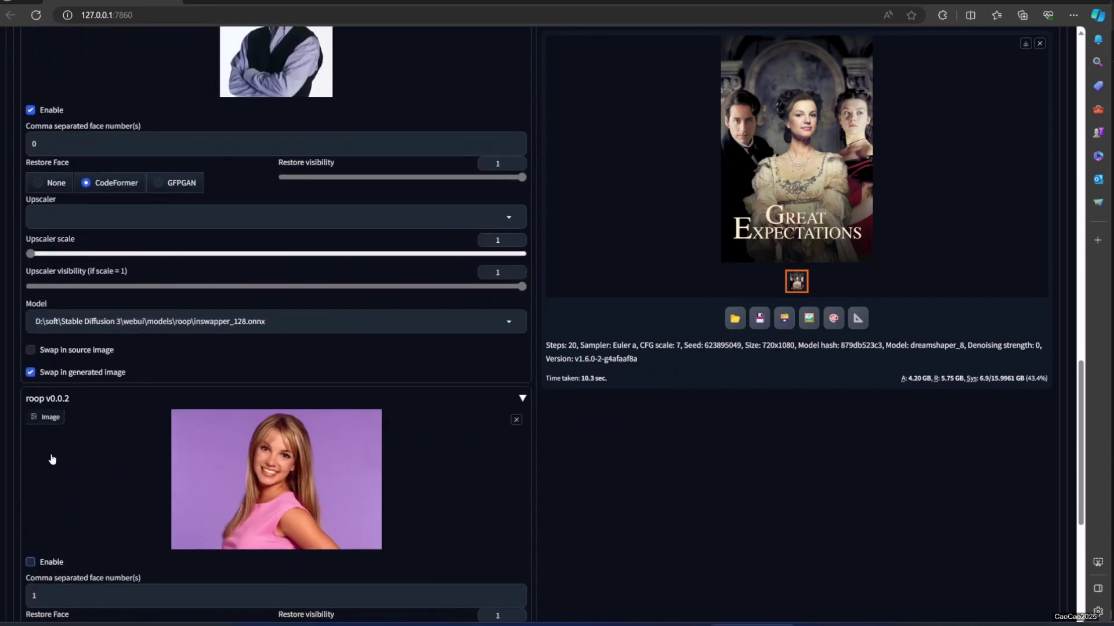
scroll(186, 529, "up", 3)
scroll(464, 343, "up", 2)
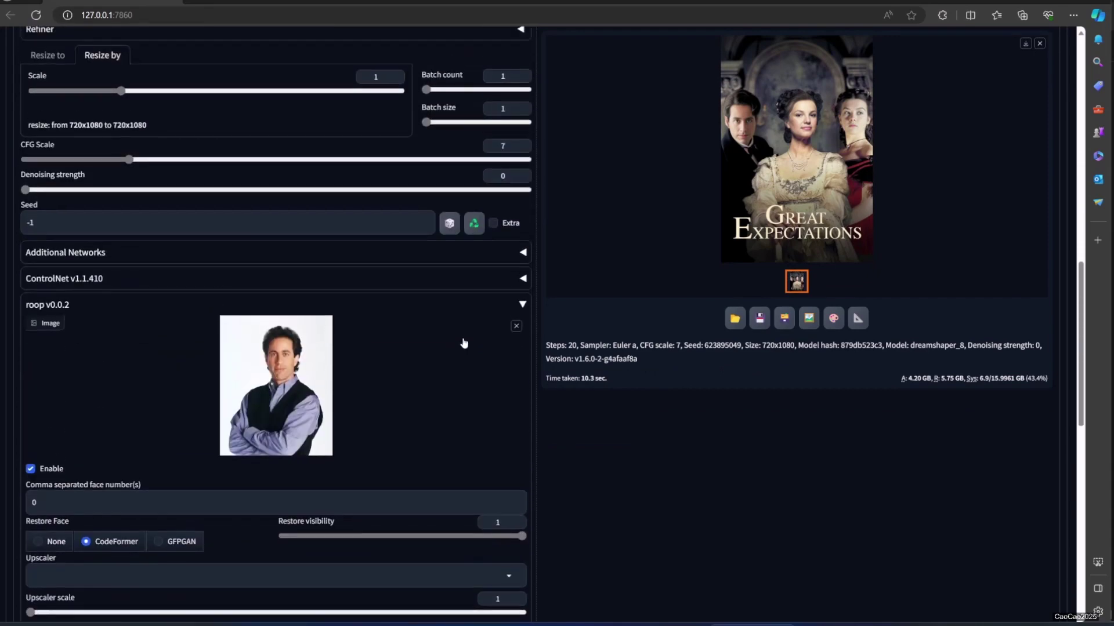
left_click(516, 326)
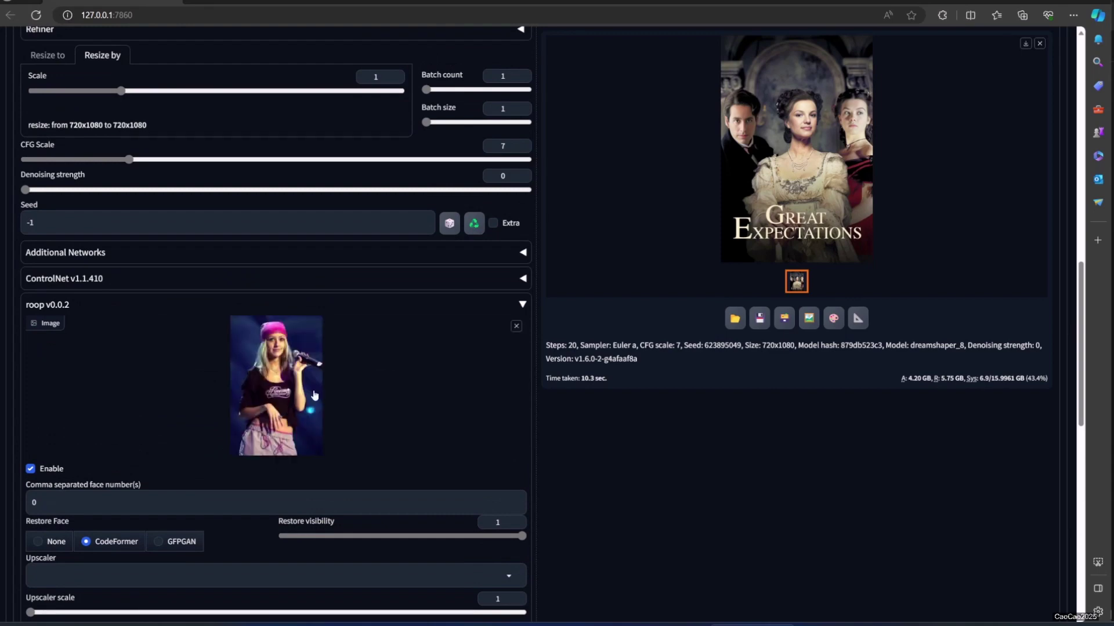
left_click(91, 512)
key("BackSpace")
type("2")
scroll(853, 281, "up", 3)
scroll(890, 171, "up", 4)
scroll(896, 147, "up", 3)
left_click(904, 137)
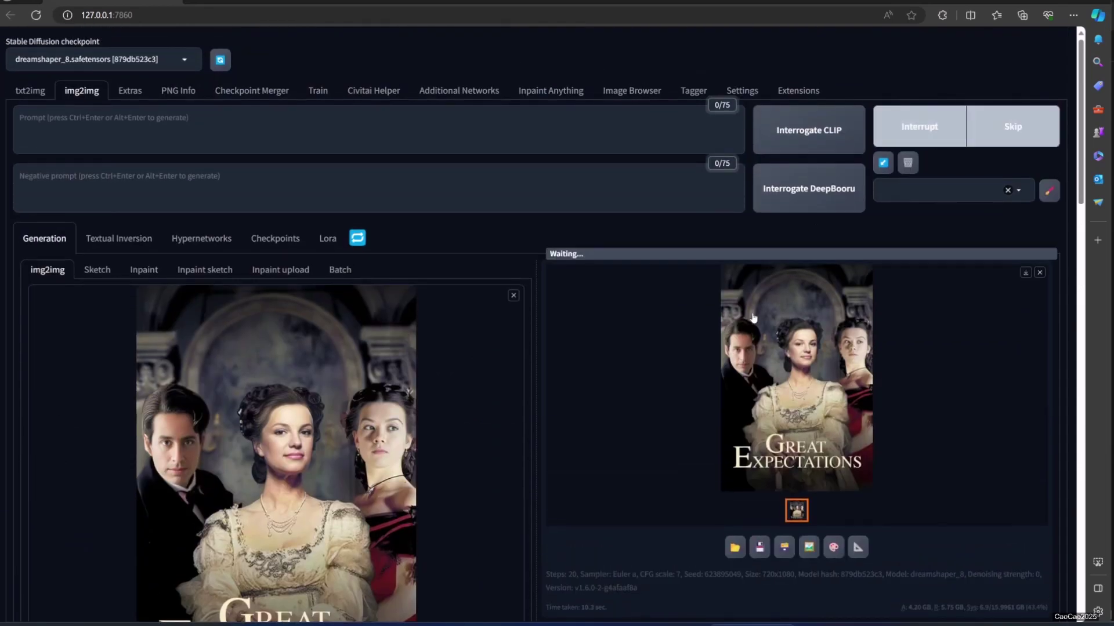
scroll(753, 321, "down", 1)
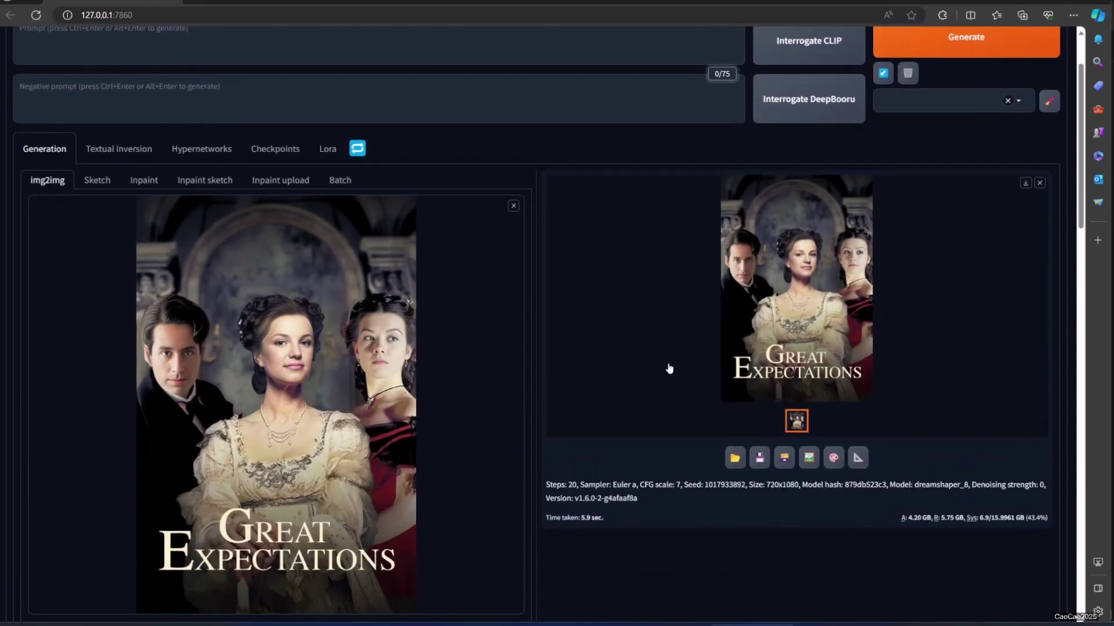
Review the new face swap on the woman at full size, opening the lightbox three times.
left_click(763, 328)
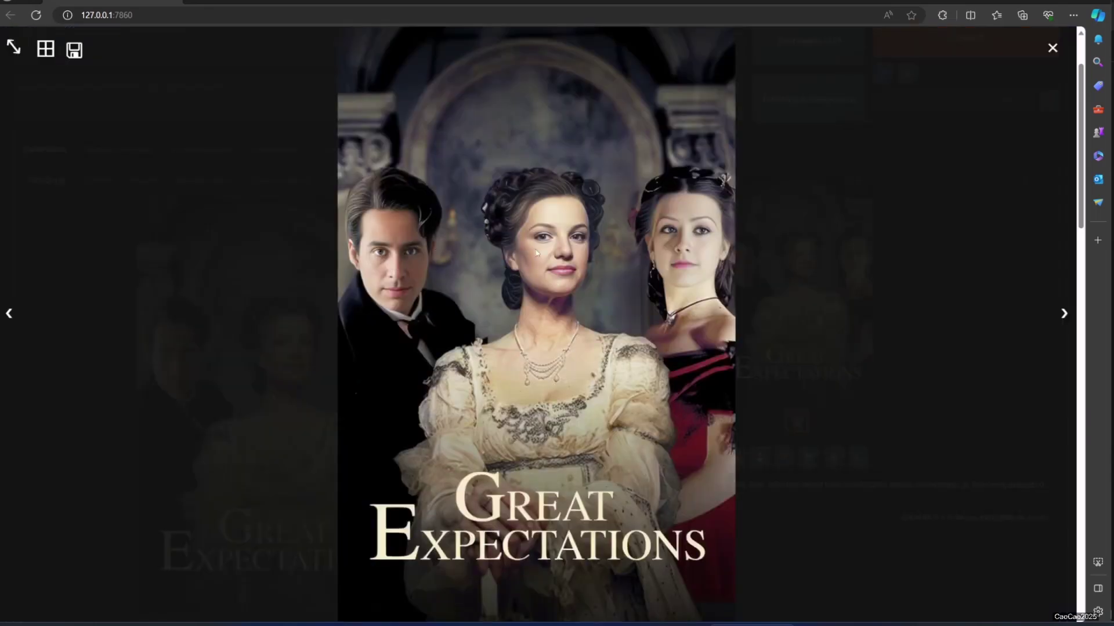
left_click(893, 326)
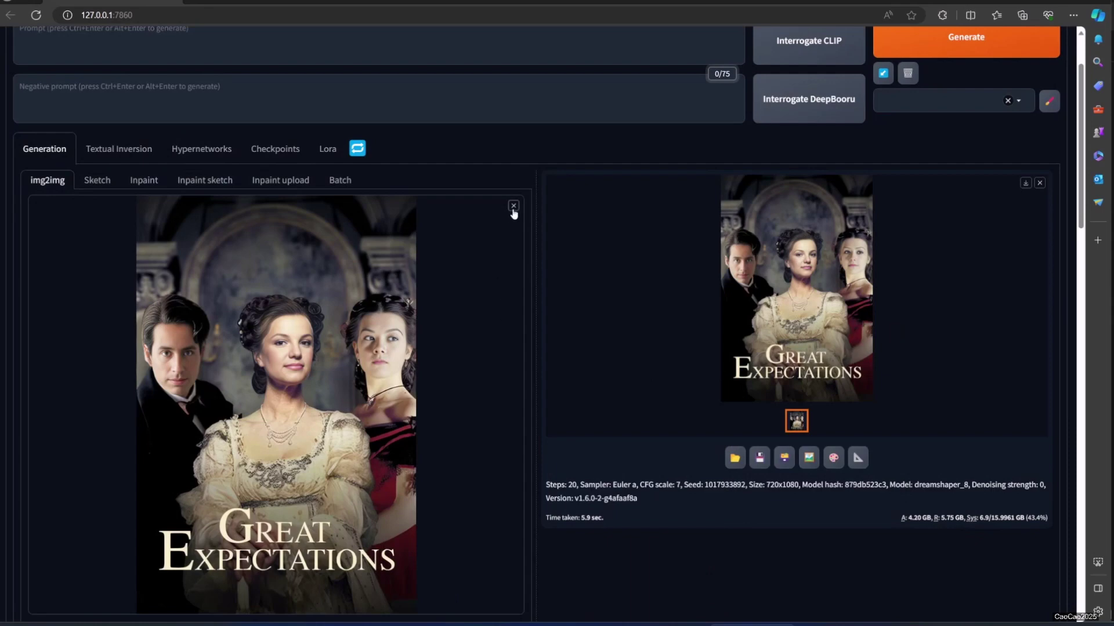
scroll(634, 455, "up", 1)
left_click(816, 389)
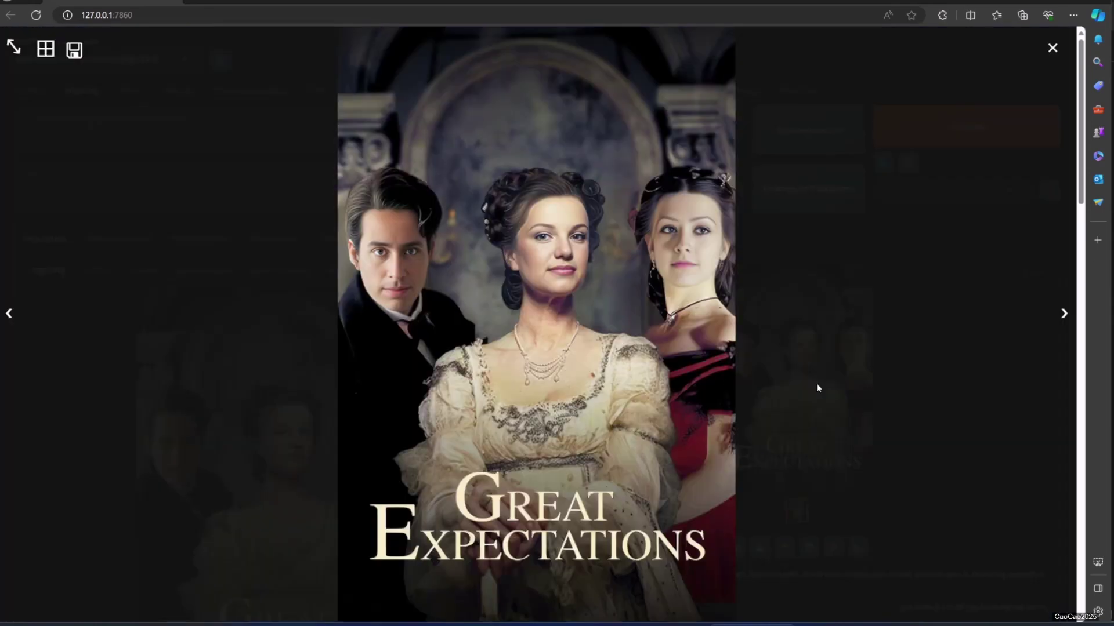
left_click(915, 381)
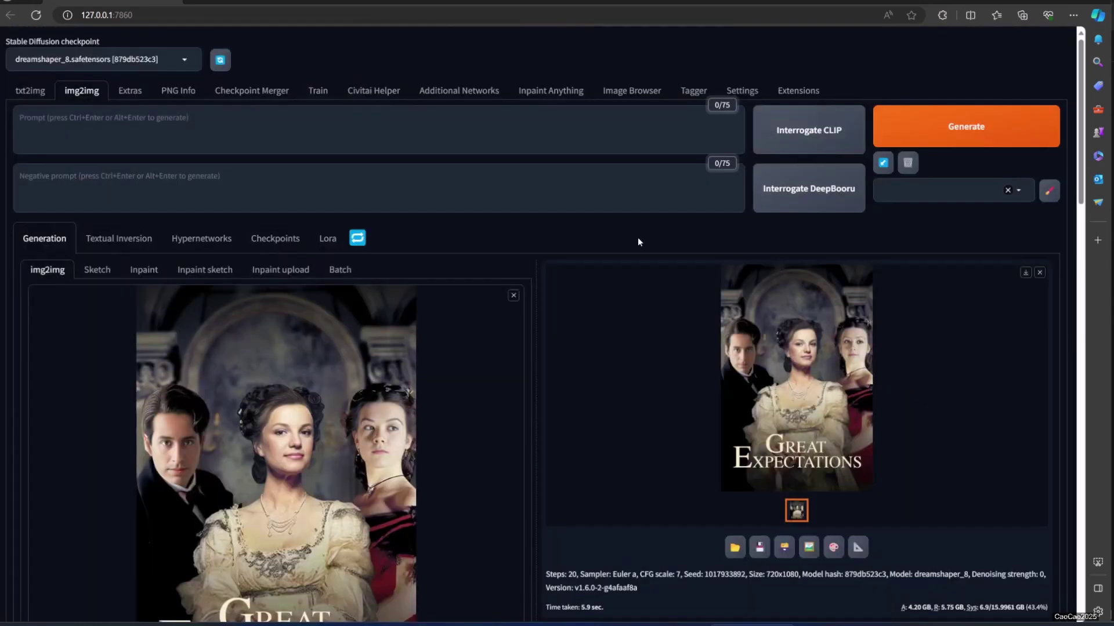
left_click(733, 366)
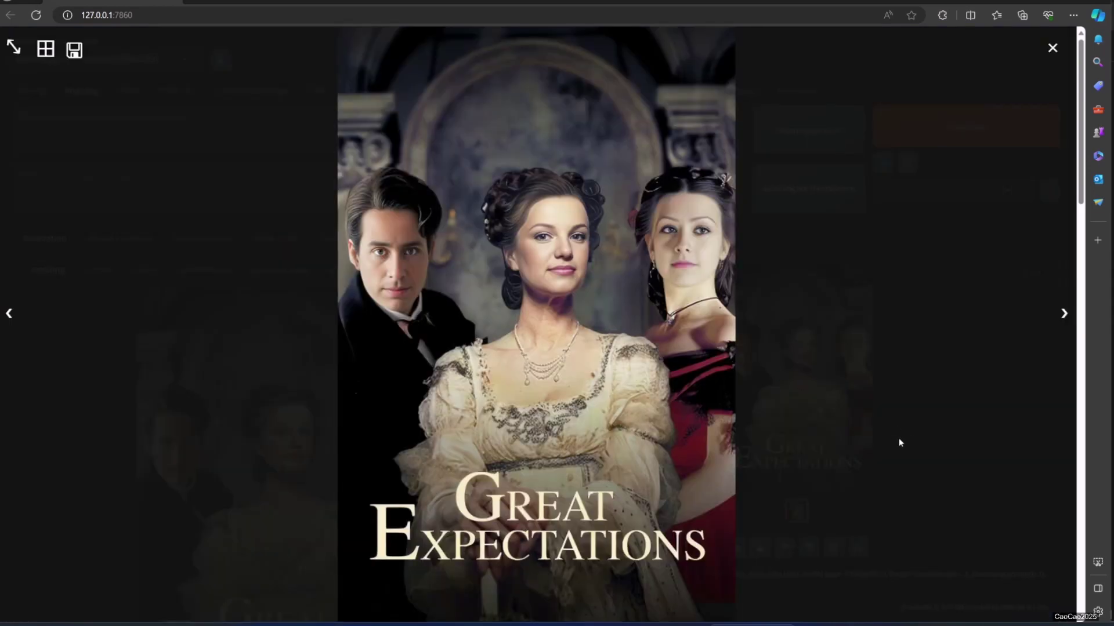
left_click(868, 425)
Clear the poster input and paste the Avengers group photo as the img2img source.
left_click(513, 296)
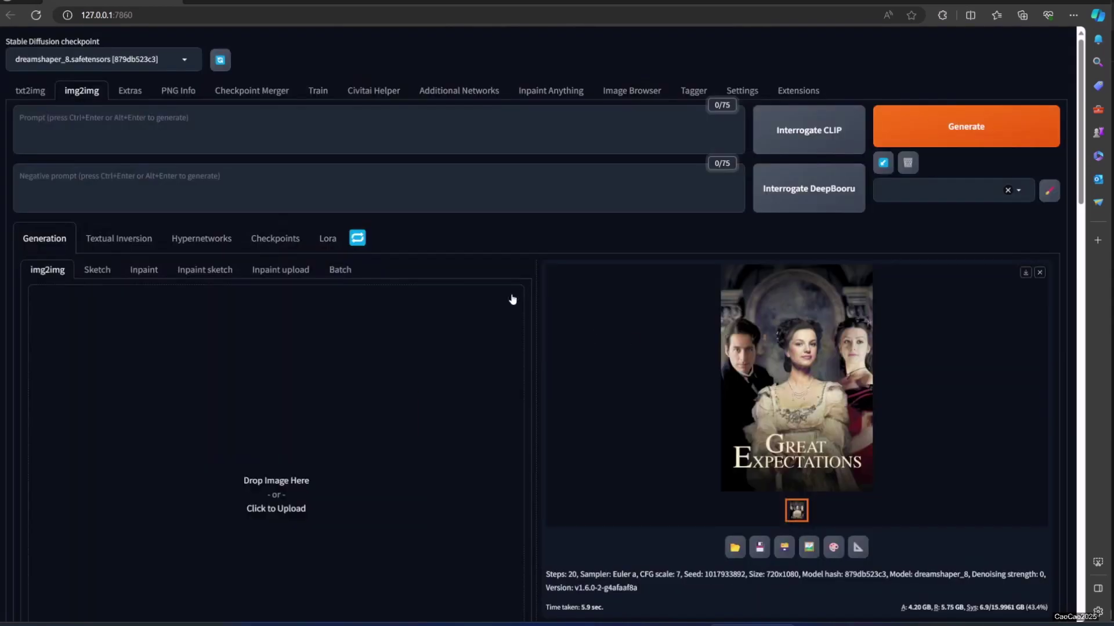
scroll(511, 302, "down", 1)
key("ctrl+v")
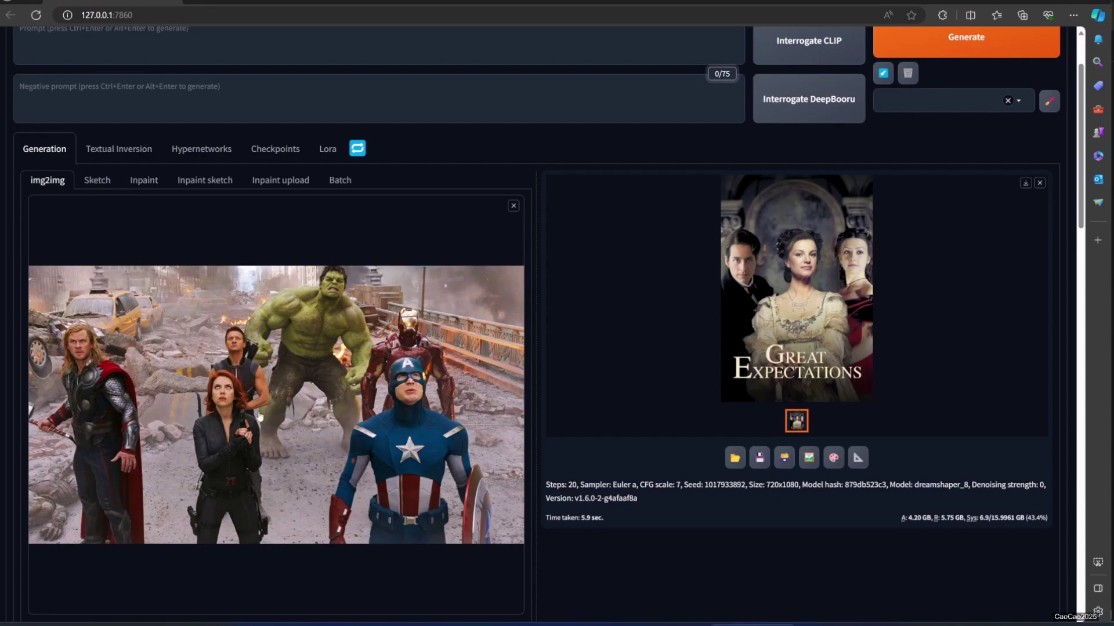
scroll(235, 407, "up", 1)
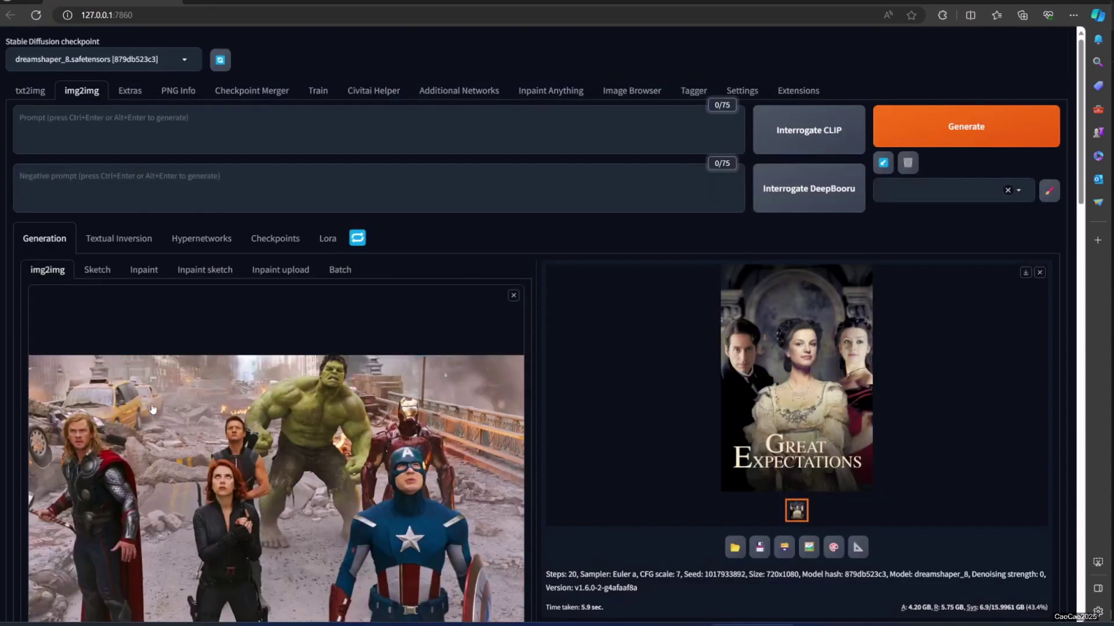
scroll(133, 428, "down", 5)
scroll(105, 261, "up", 2)
scroll(110, 274, "down", 2)
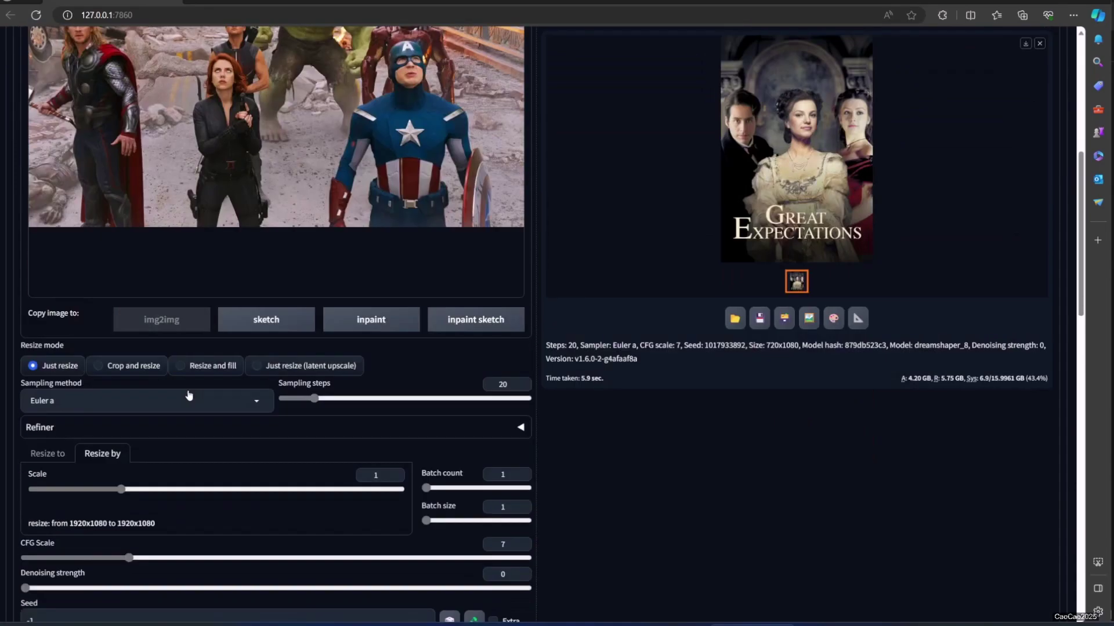
scroll(157, 313, "down", 3)
scroll(209, 366, "down", 3)
scroll(244, 393, "down", 1)
scroll(245, 393, "down", 4)
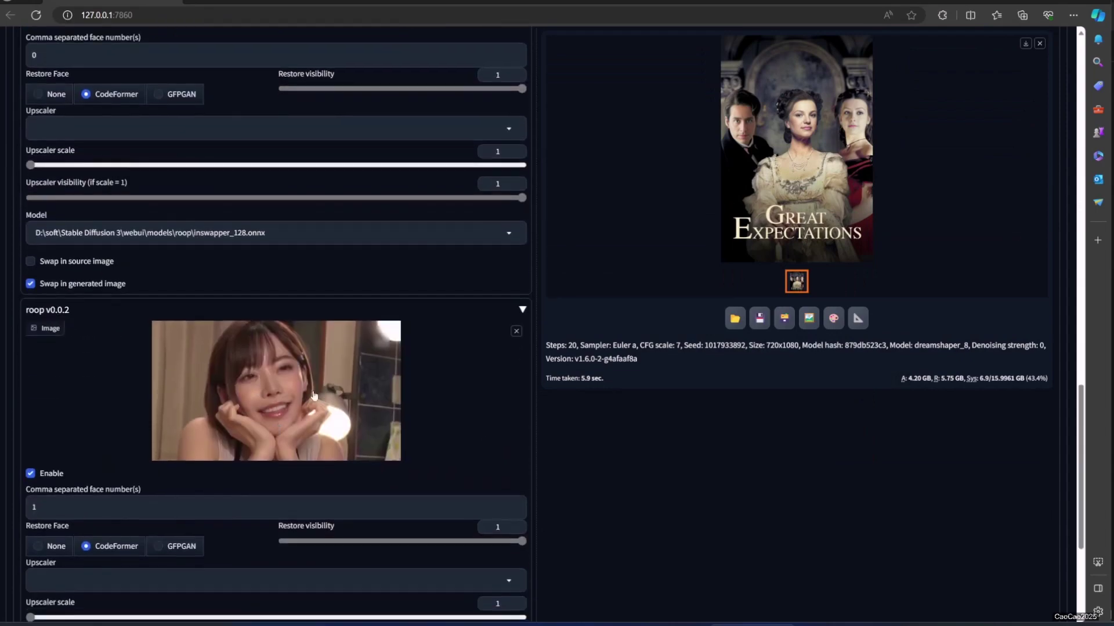
scroll(293, 406, "up", 12)
scroll(236, 368, "down", 4)
scroll(239, 370, "down", 5)
scroll(267, 380, "down", 4)
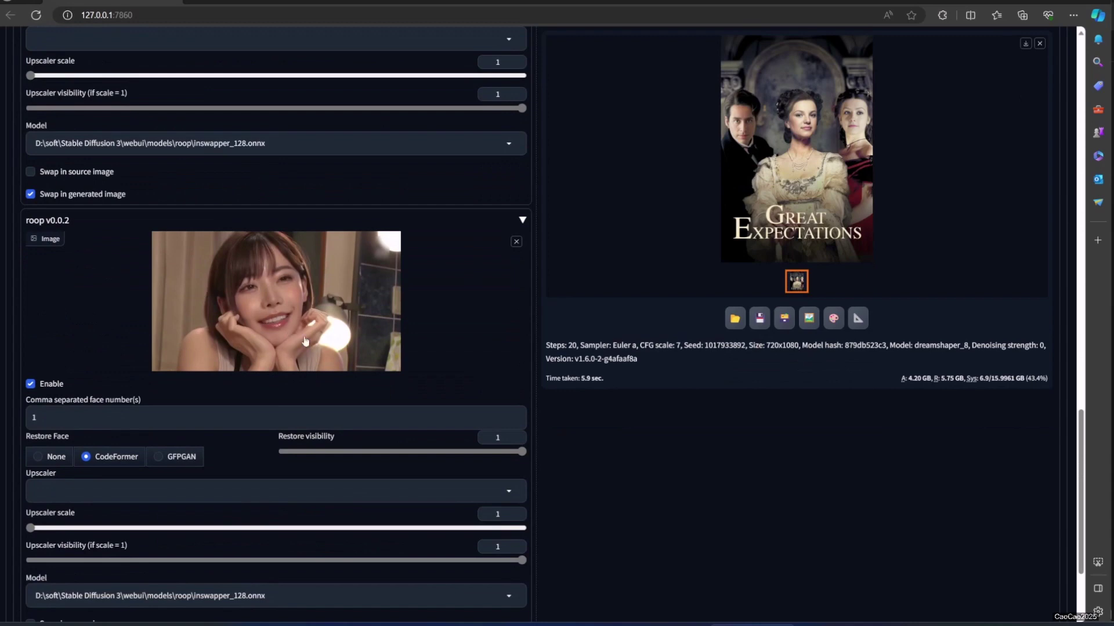
scroll(310, 367, "up", 8)
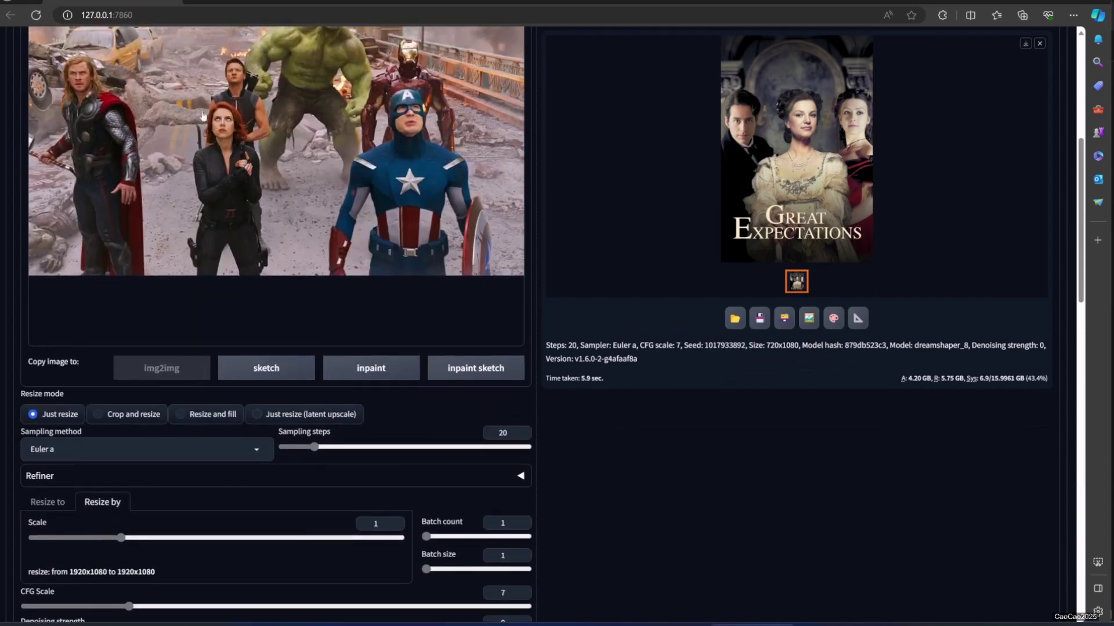
scroll(207, 131, "down", 10)
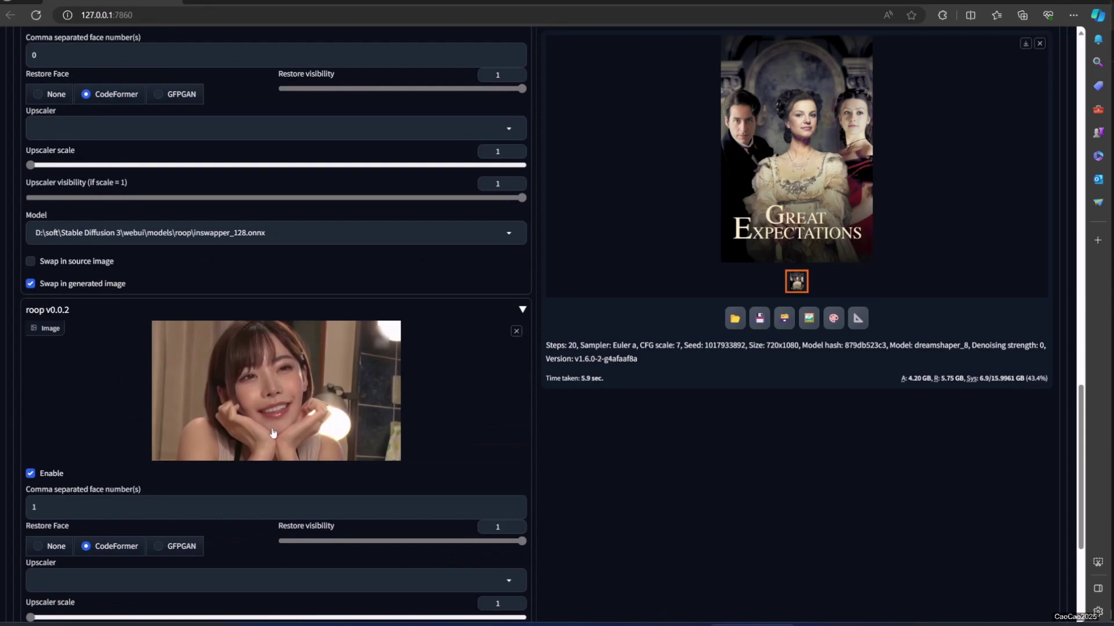
scroll(281, 448, "up", 4)
scroll(281, 448, "up", 5)
scroll(282, 448, "up", 5)
scroll(279, 450, "up", 2)
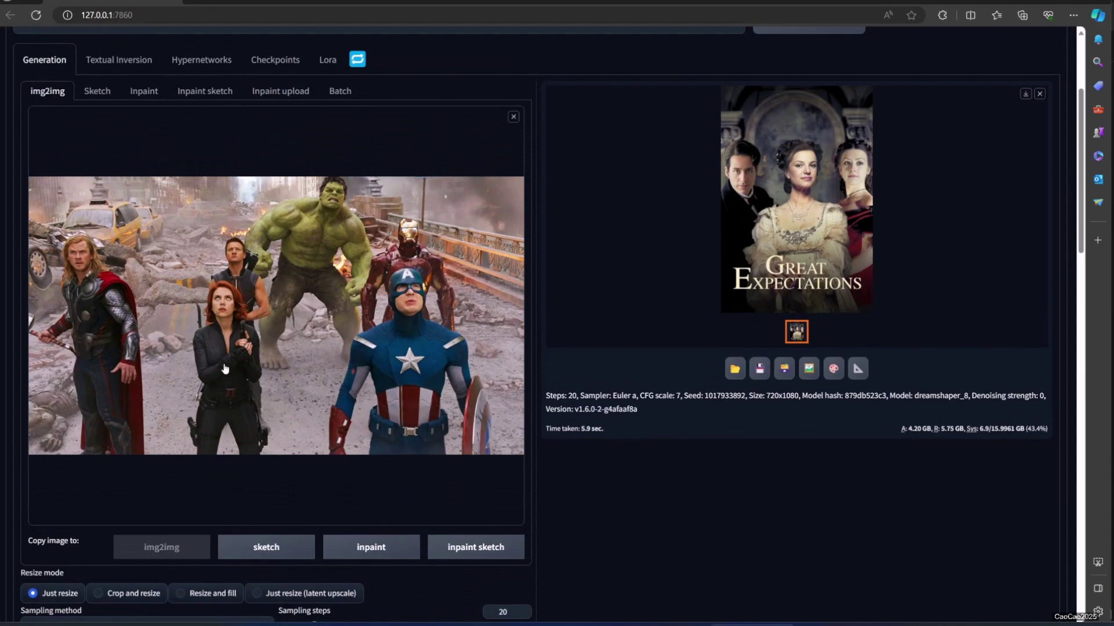
scroll(535, 443, "up", 2)
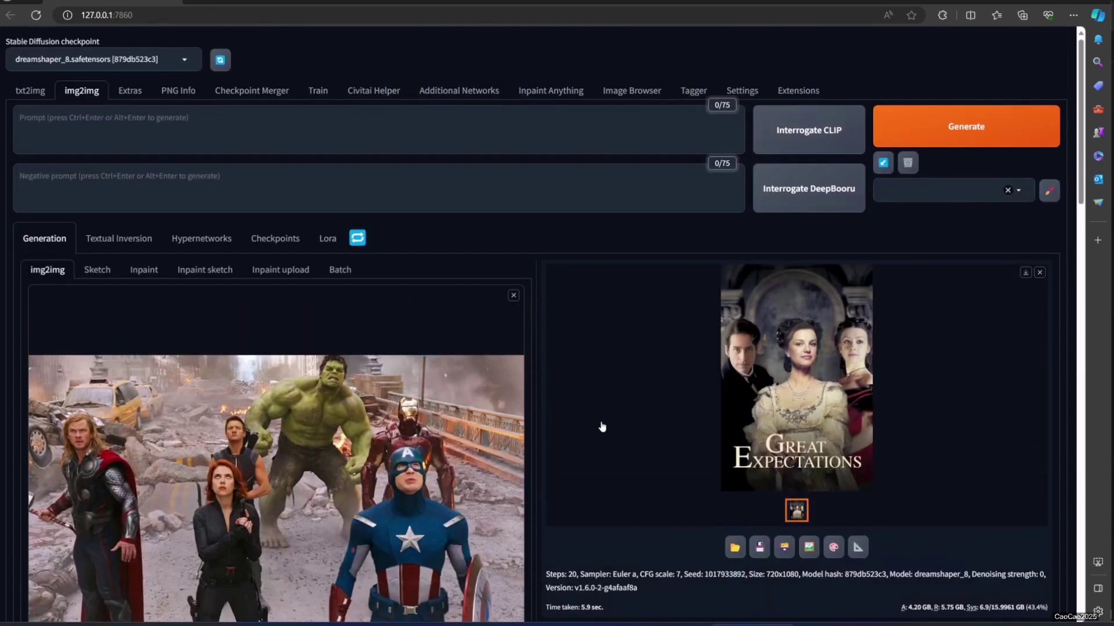
scroll(647, 437, "down", 5)
scroll(644, 437, "down", 3)
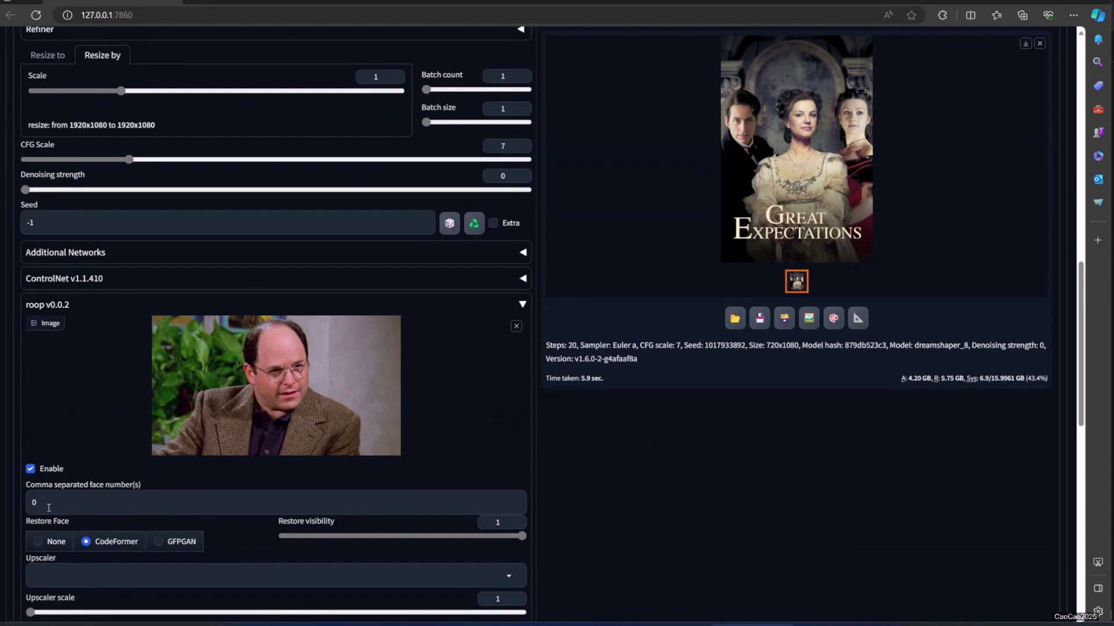
scroll(50, 498, "down", 5)
scroll(83, 496, "up", 2)
scroll(129, 485, "up", 8)
scroll(137, 479, "up", 4)
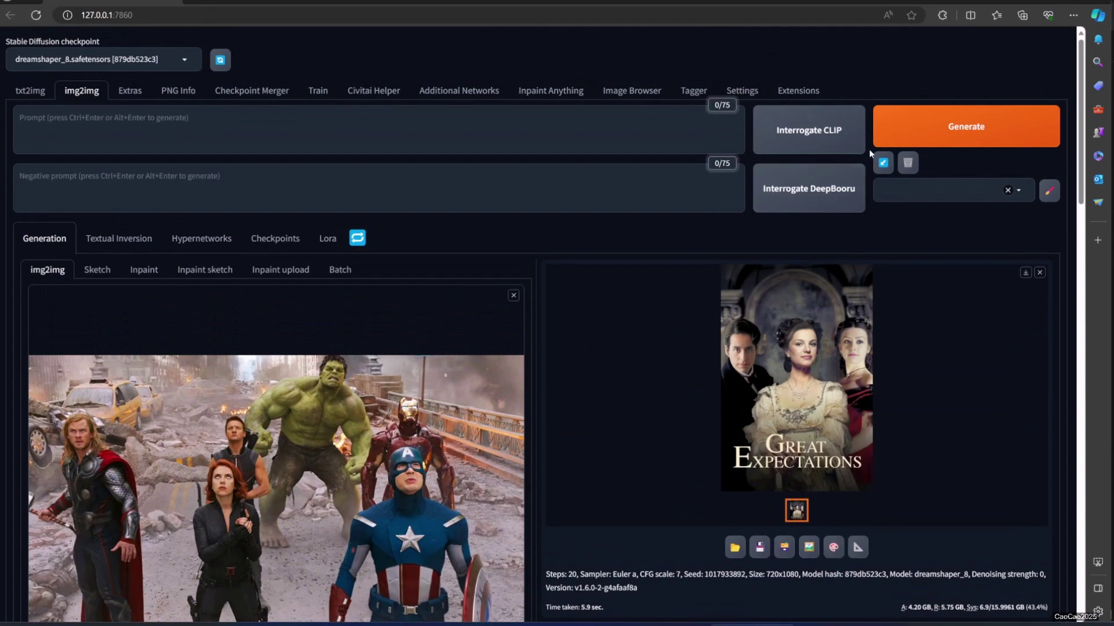
Generate the Avengers face swap and inspect the 1920x1080 result full-screen.
left_click(912, 137)
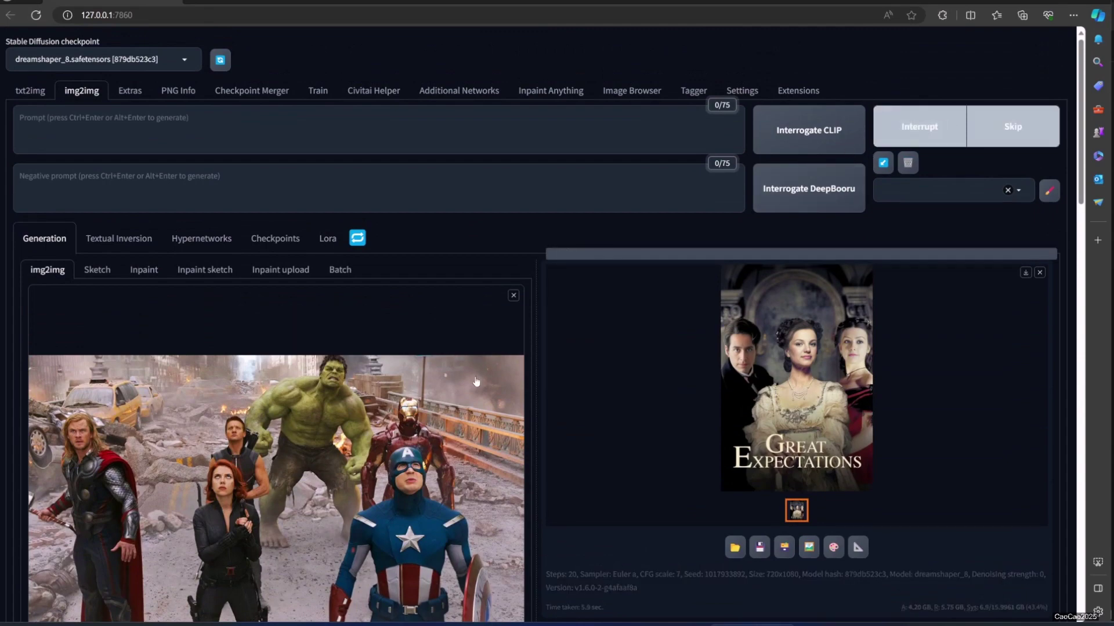
left_click(705, 419)
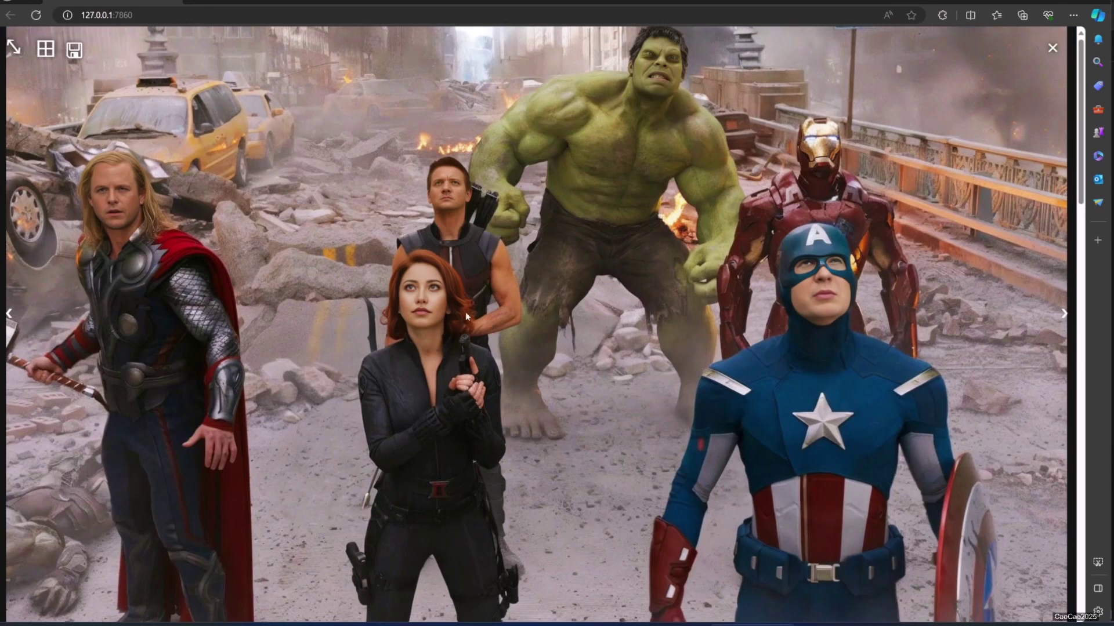
left_click(617, 402)
left_click(775, 353)
left_click(772, 362)
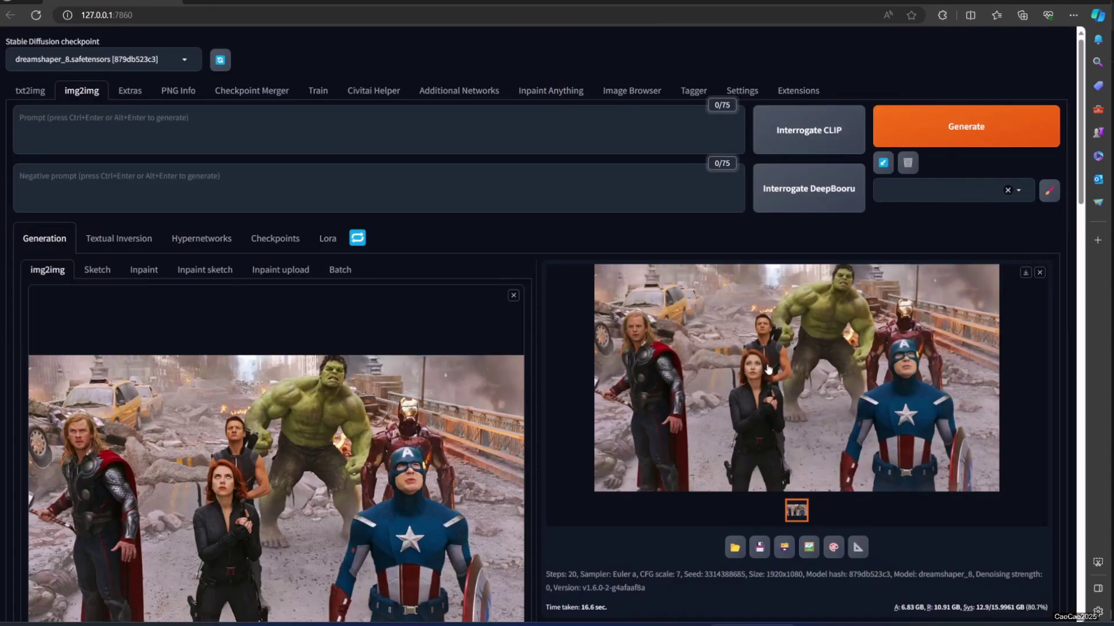
left_click(749, 356)
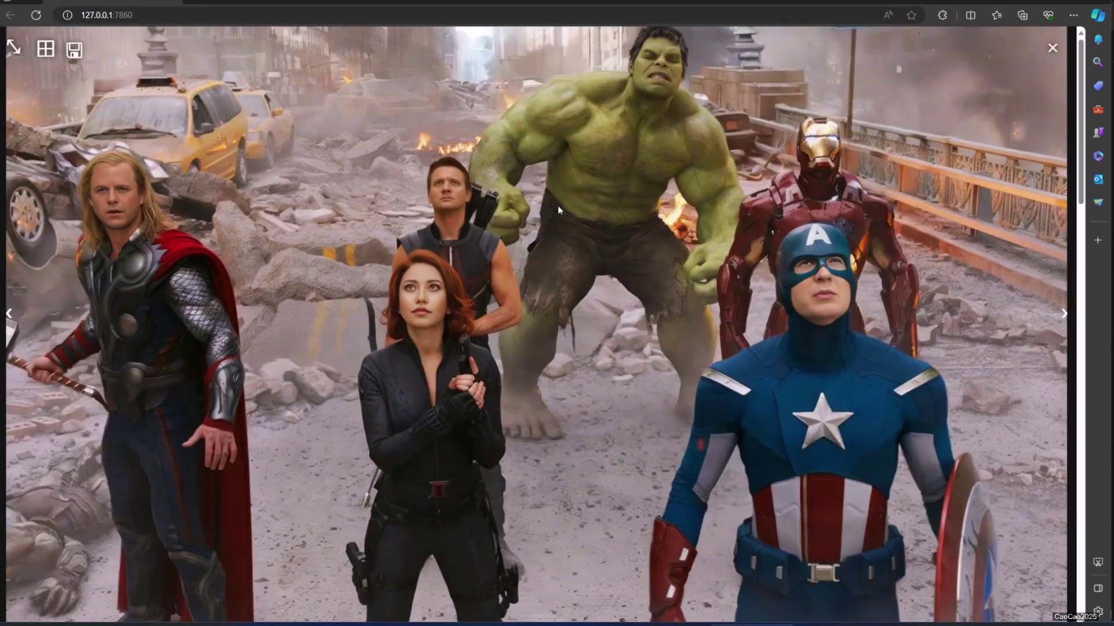
left_click(651, 91)
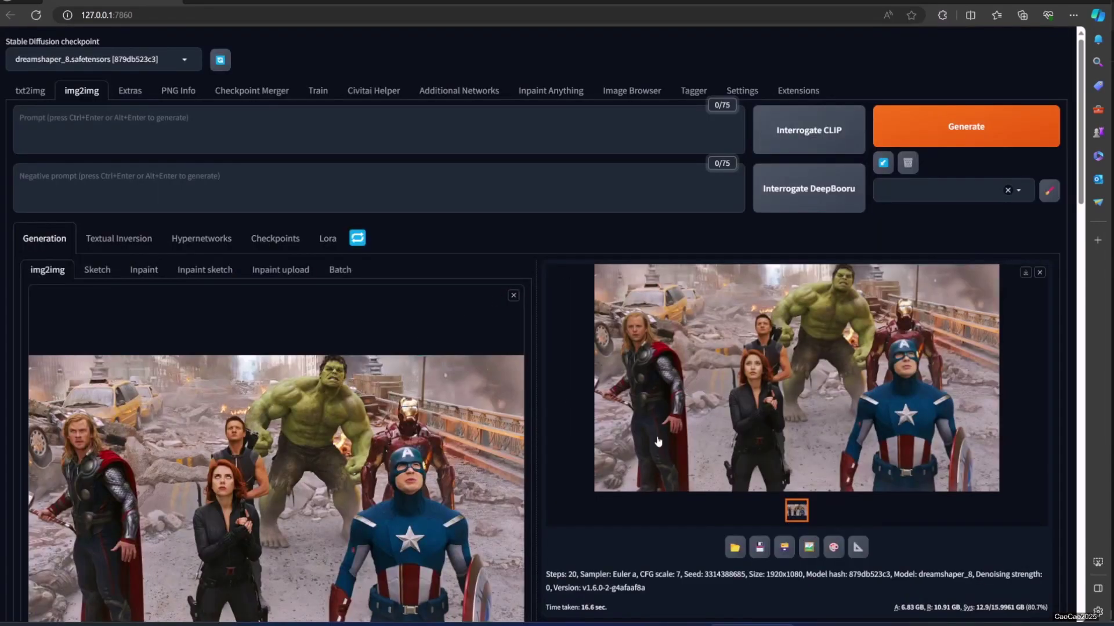
scroll(657, 440, "down", 2)
scroll(657, 440, "down", 1)
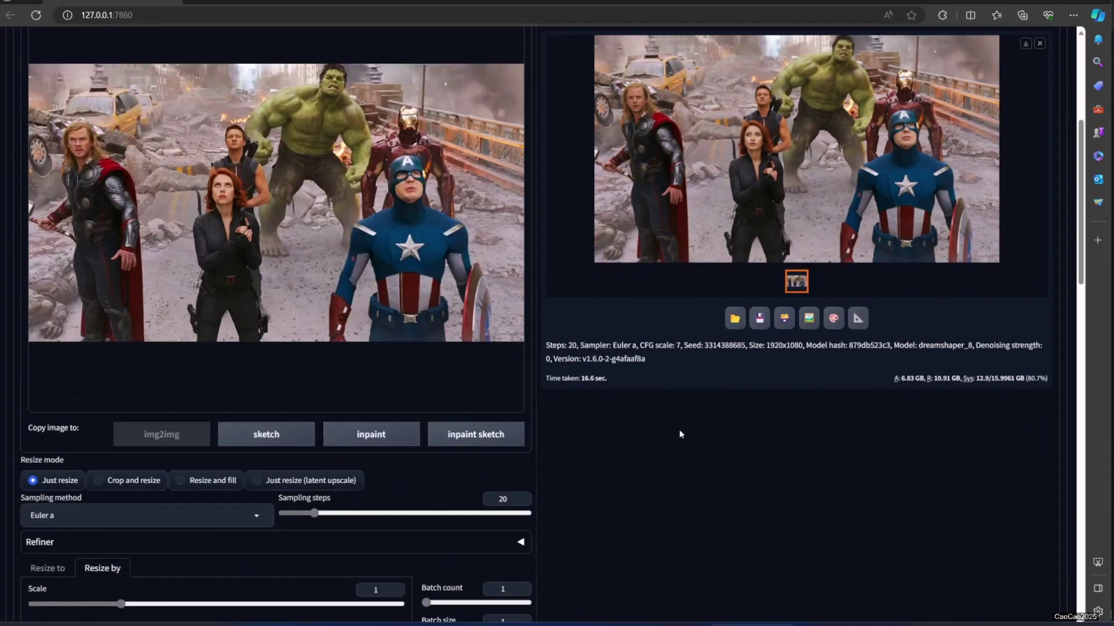
scroll(656, 441, "up", 2)
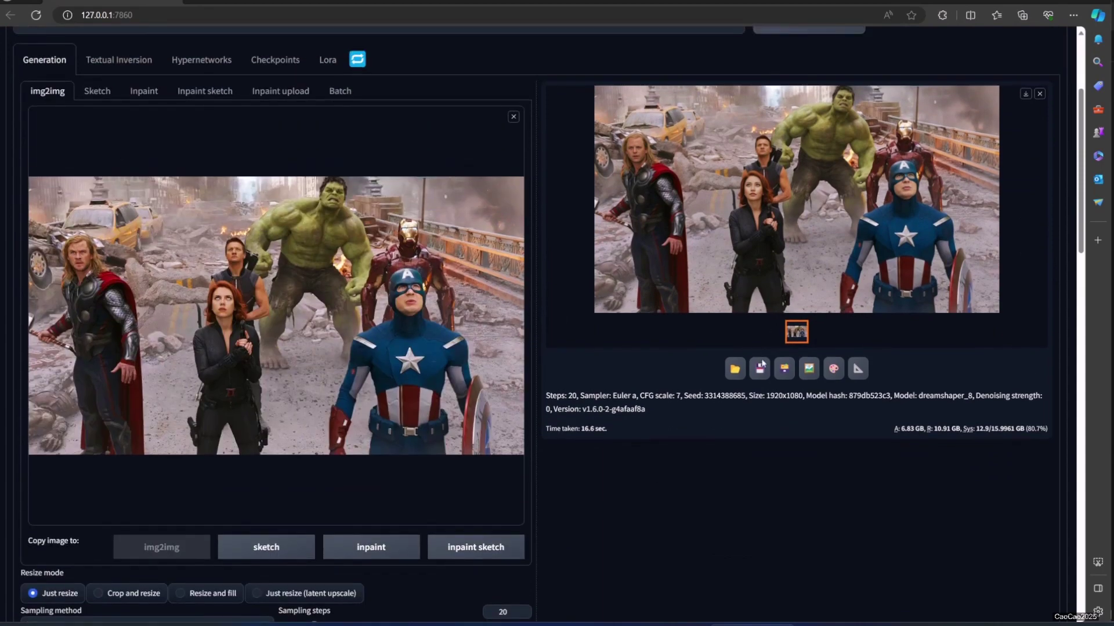
Send the result to img2img, set the second roop swap to face number 3 and regenerate.
left_click(808, 376)
scroll(327, 212, "down", 10)
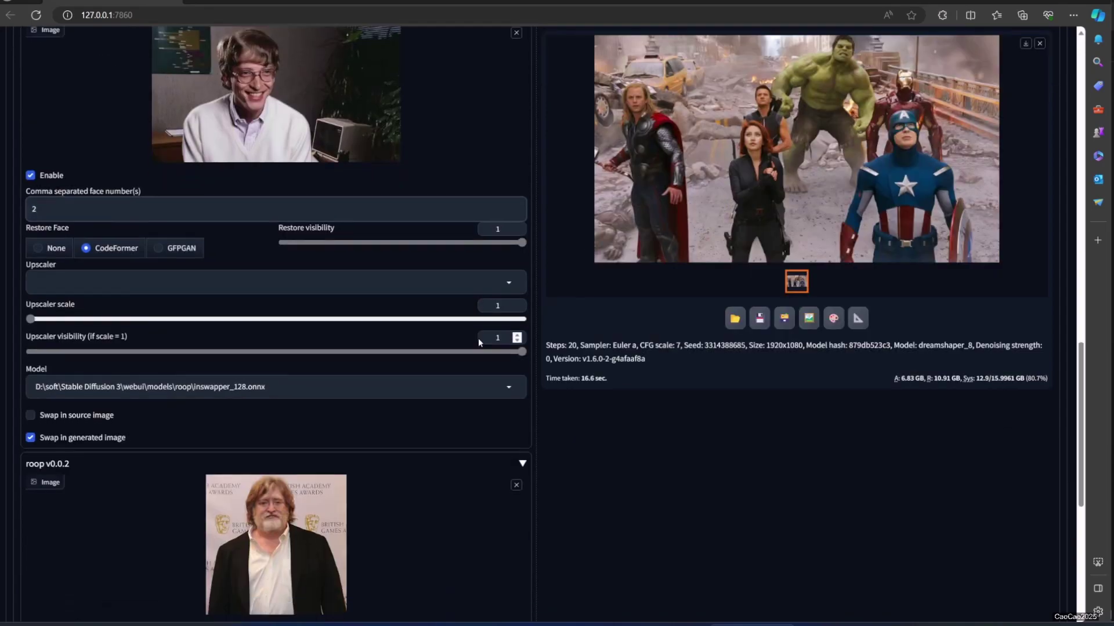
scroll(850, 128, "down", 2)
scroll(427, 427, "down", 2)
scroll(428, 427, "down", 1)
left_click(261, 335)
key("BackSpace")
type("3")
scroll(713, 360, "up", 5)
scroll(714, 359, "up", 5)
scroll(714, 359, "up", 5)
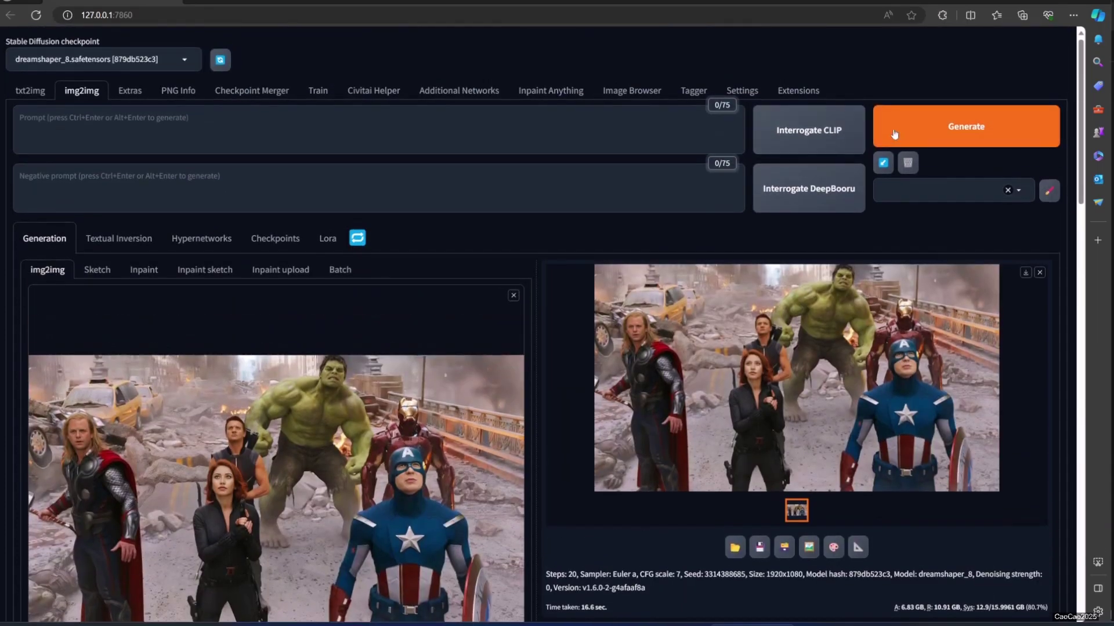
left_click(897, 137)
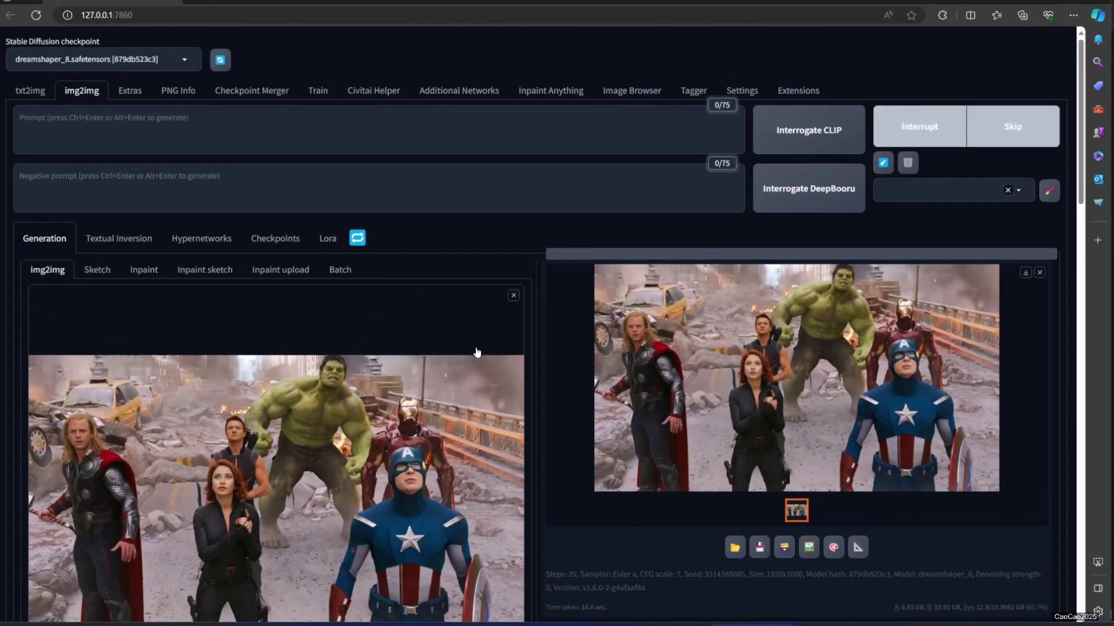
View the Hulk face-swap result full-screen, then close it back to the img2img page.
left_click(786, 366)
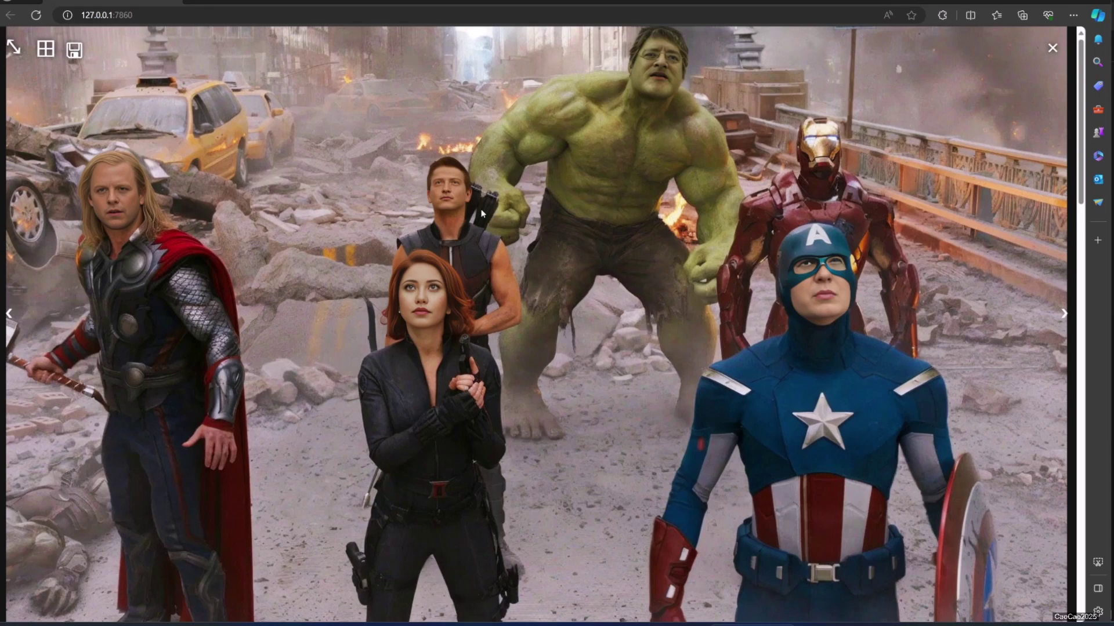
left_click(891, 396)
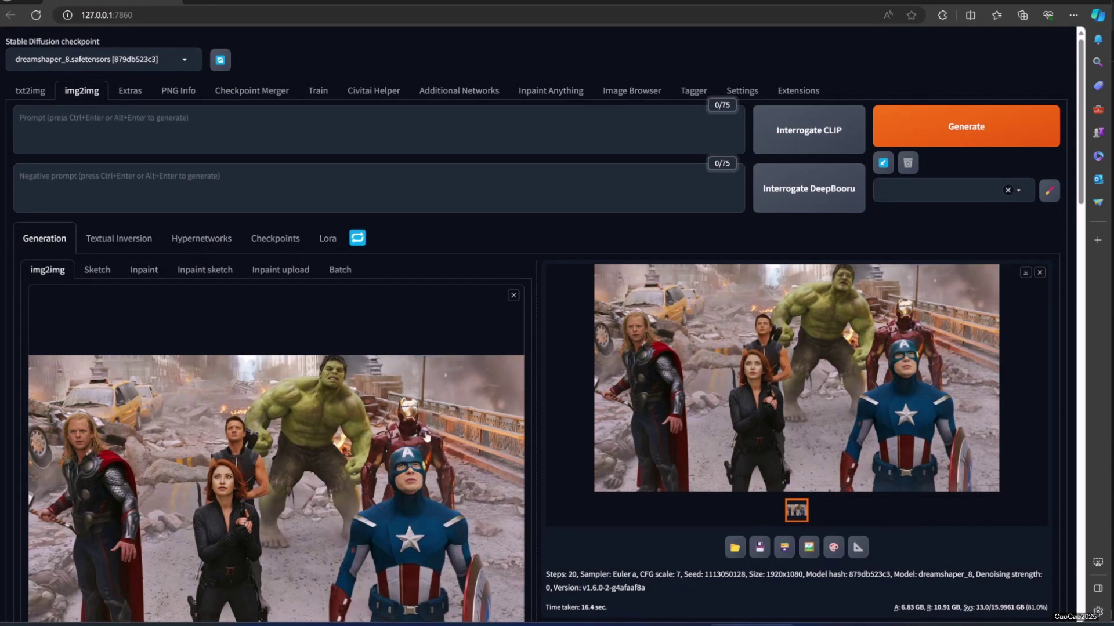
scroll(424, 445, "down", 10)
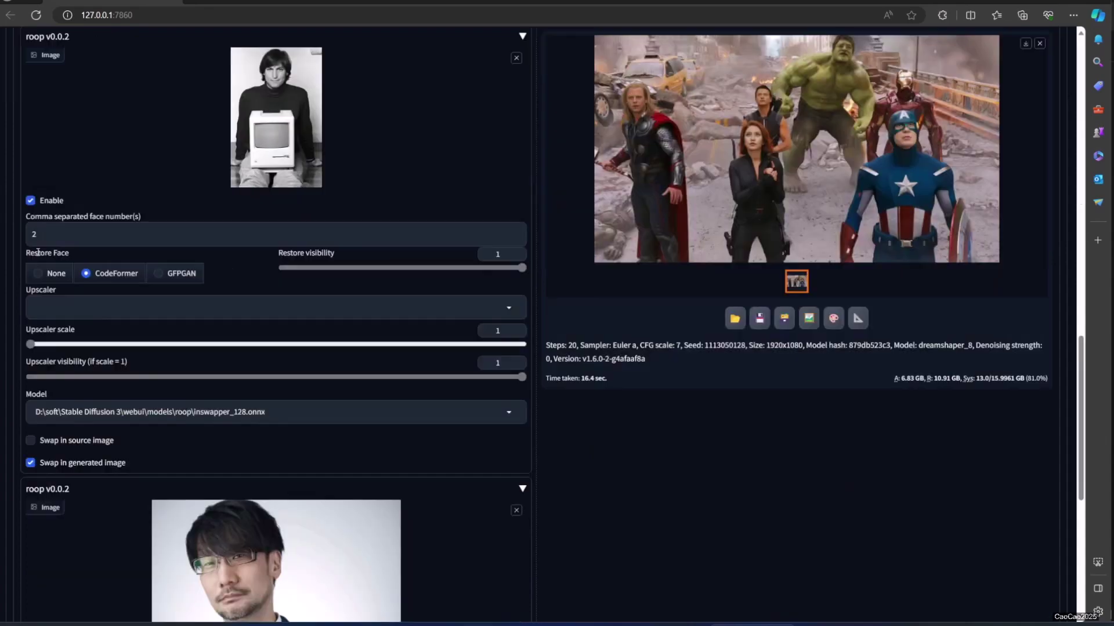
Retarget the two roop swaps to face numbers 4 and 3 and generate the Avengers swap.
left_click(55, 243)
scroll(55, 241, "down", 3)
scroll(191, 438, "down", 2)
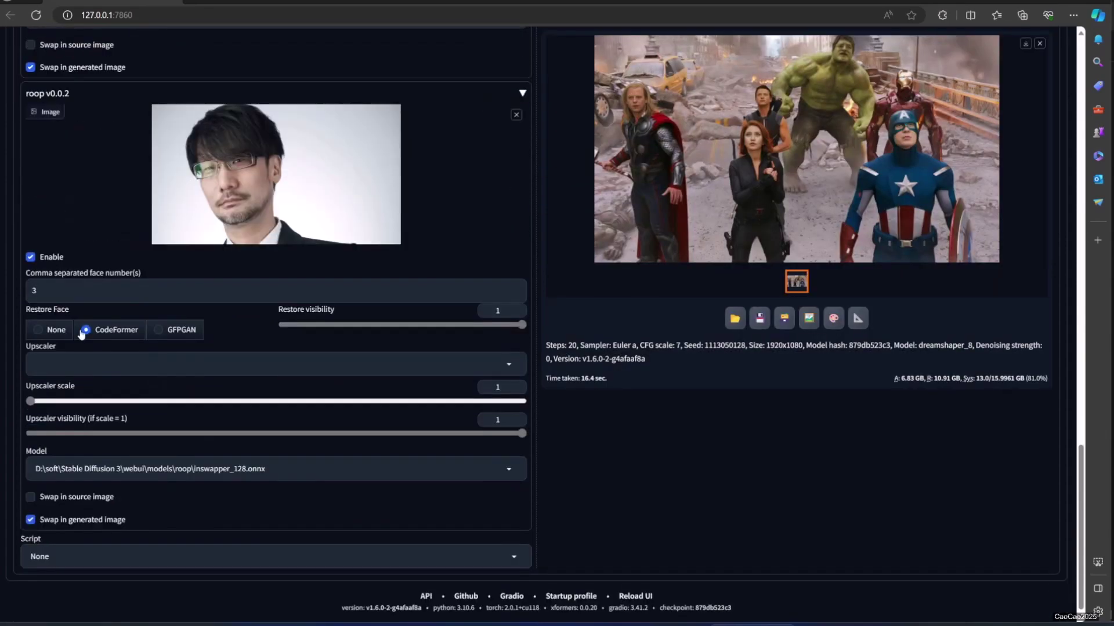
left_click(66, 284)
type("3")
scroll(807, 417, "up", 3)
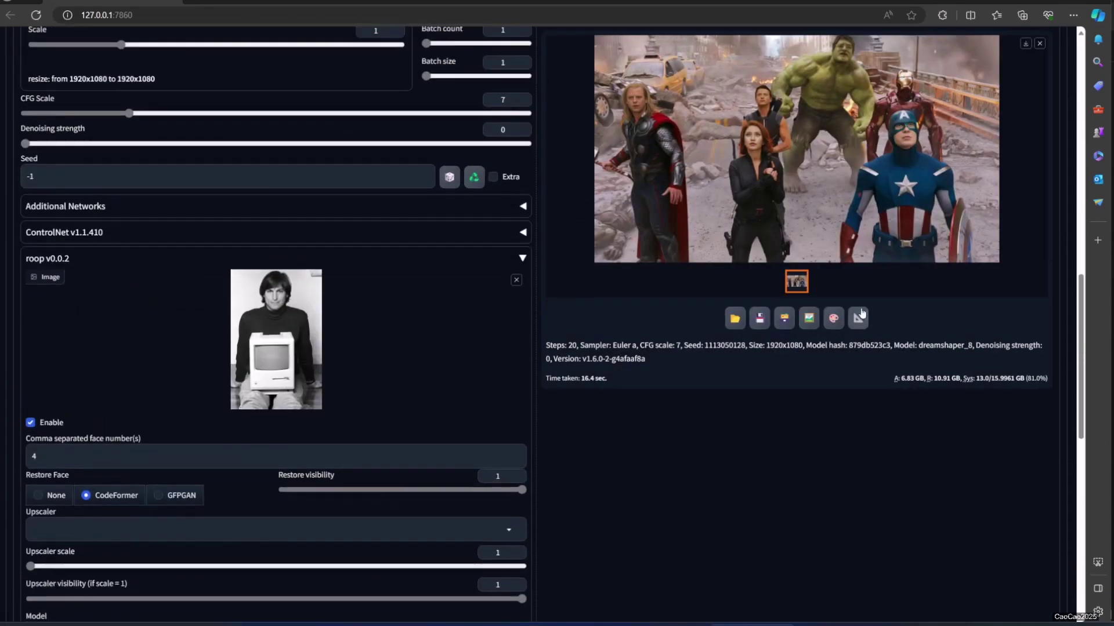
scroll(806, 417, "up", 8)
scroll(851, 253, "up", 5)
scroll(850, 253, "up", 5)
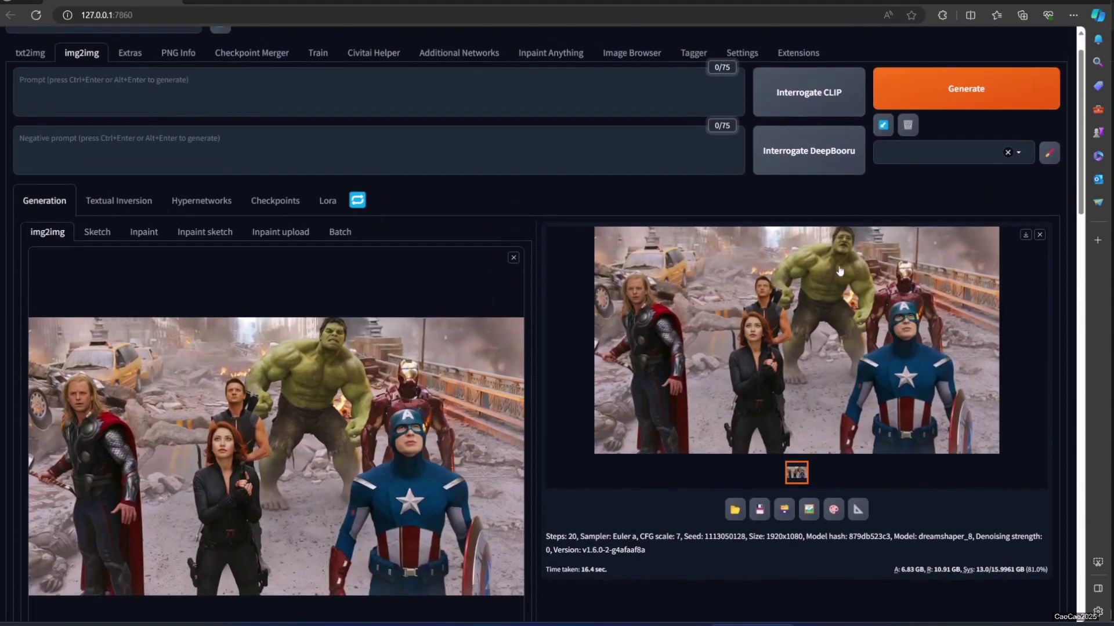
left_click(927, 103)
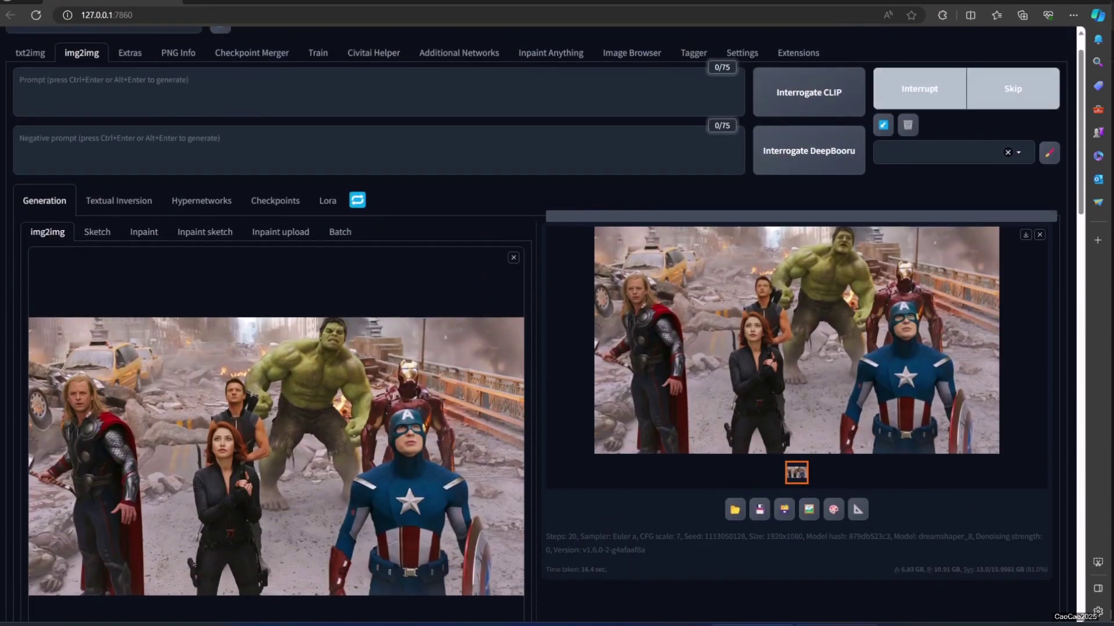
Check the generation log in the console, then view the finished Captain America result full-screen.
left_click(835, 623)
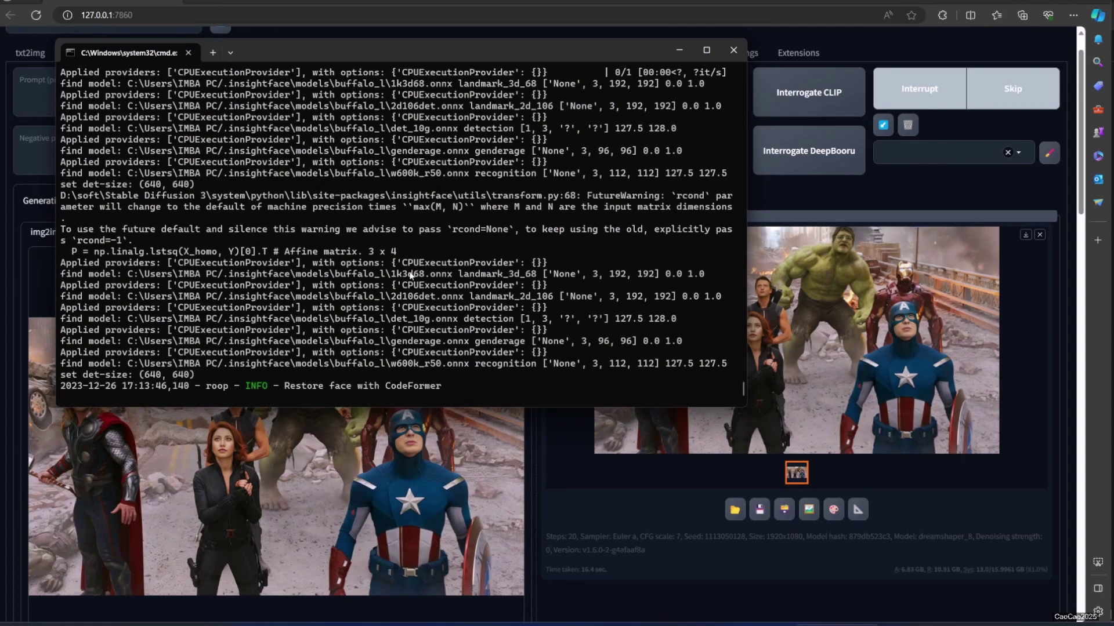
left_click(707, 602)
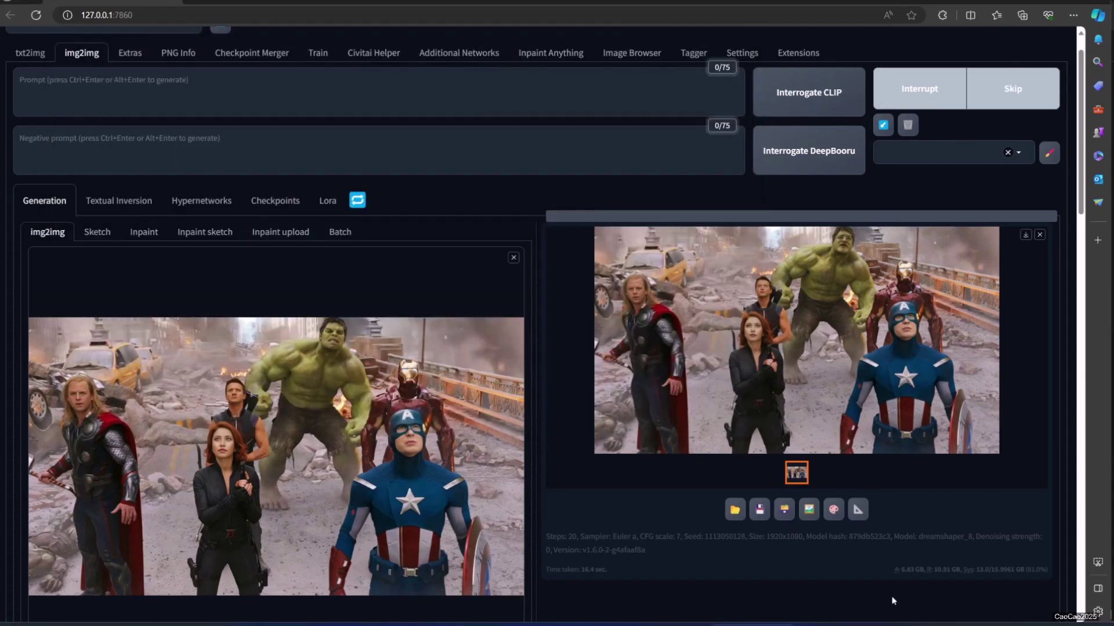
key("alt+Tab")
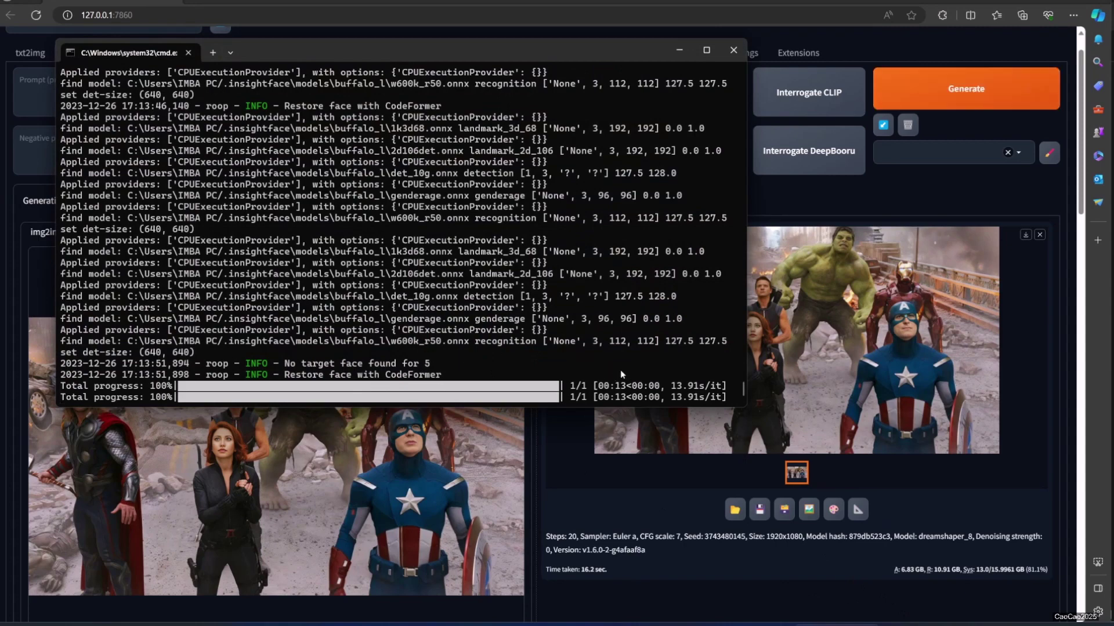
left_click(832, 375)
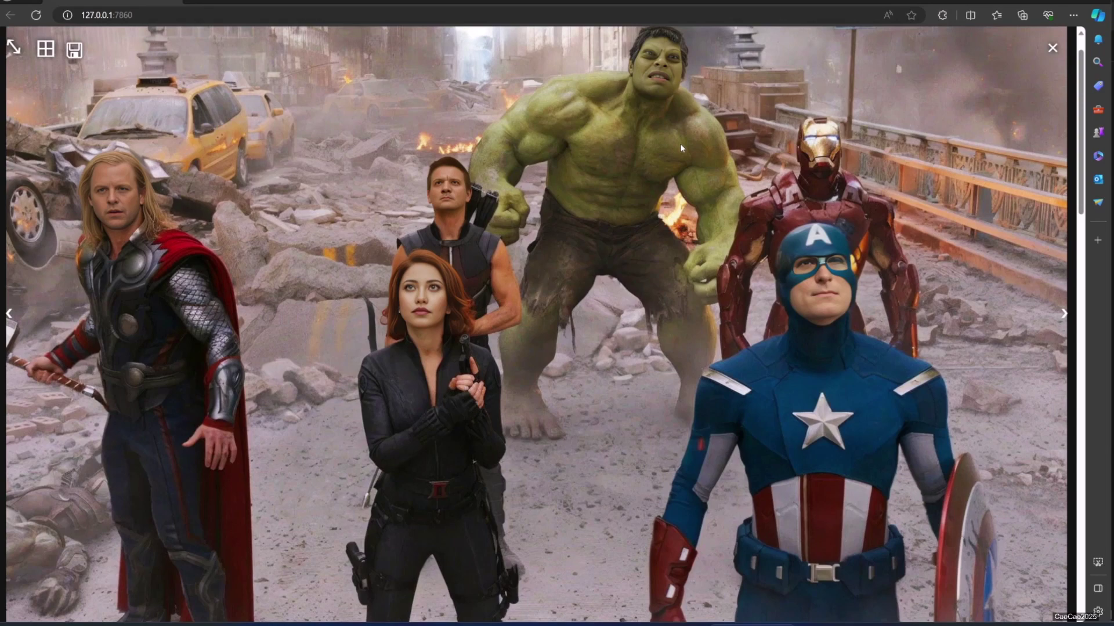
Regenerate the Avengers swap giving the Hulk the bearded man's face and inspect it full-screen.
left_click(676, 170)
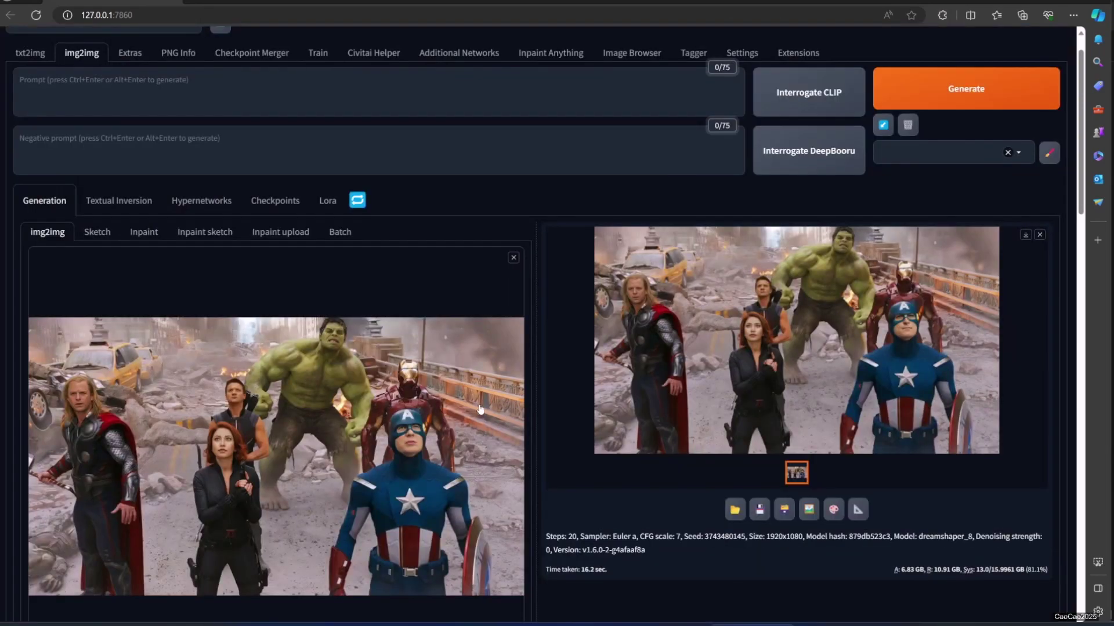
scroll(479, 411, "down", 5)
scroll(833, 385, "up", 5)
scroll(832, 386, "up", 2)
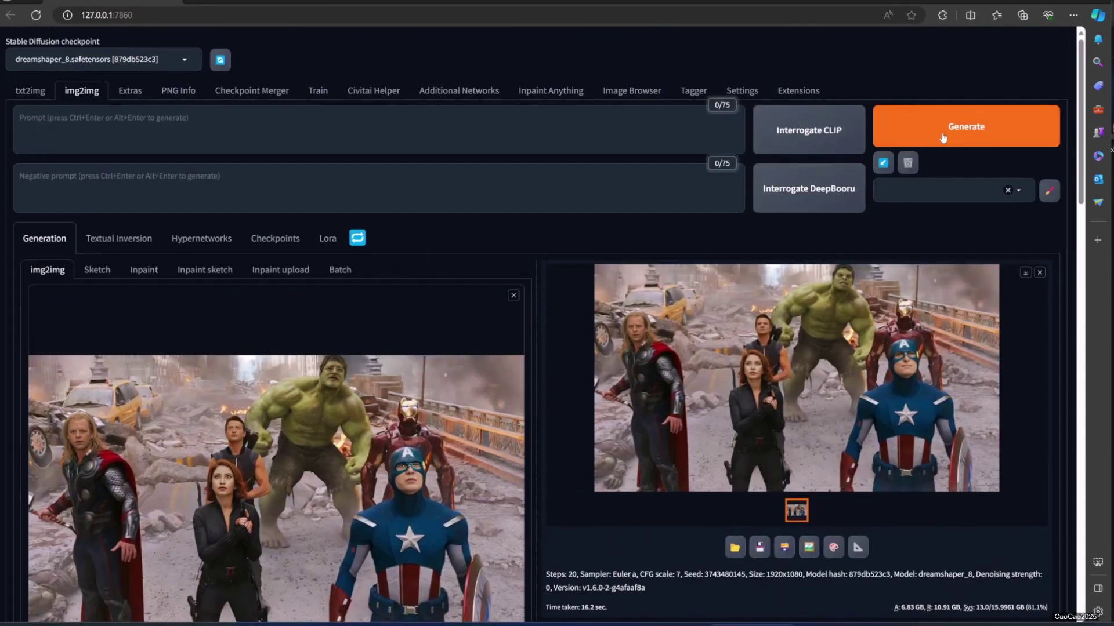
left_click(941, 137)
scroll(519, 463, "down", 2)
scroll(520, 463, "down", 3)
scroll(287, 535, "down", 3)
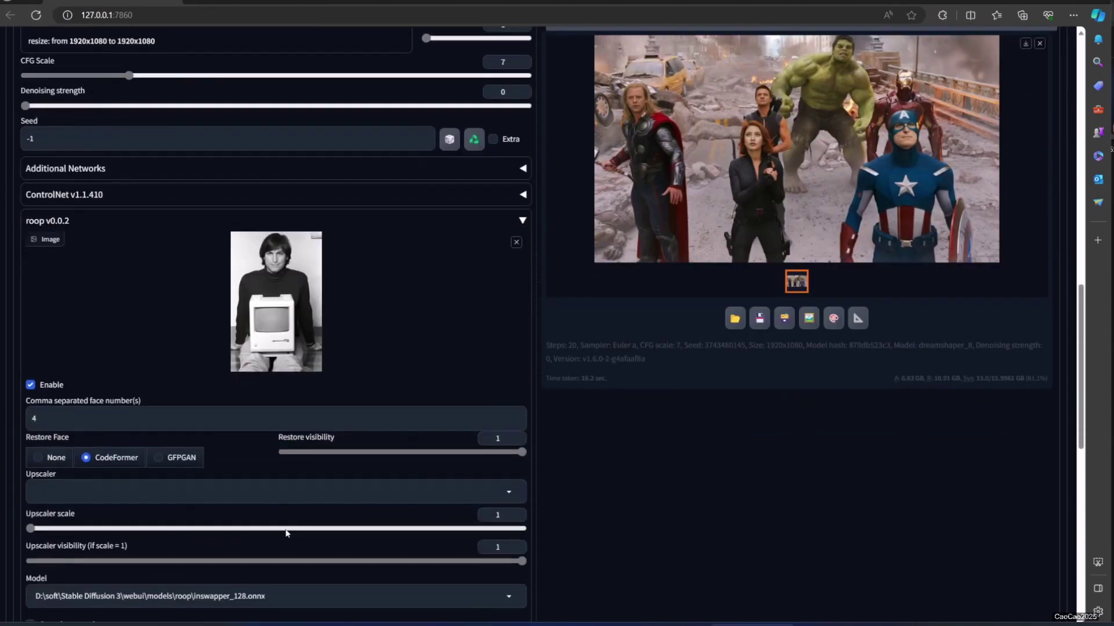
scroll(183, 453, "up", 4)
scroll(250, 459, "up", 3)
scroll(250, 458, "up", 3)
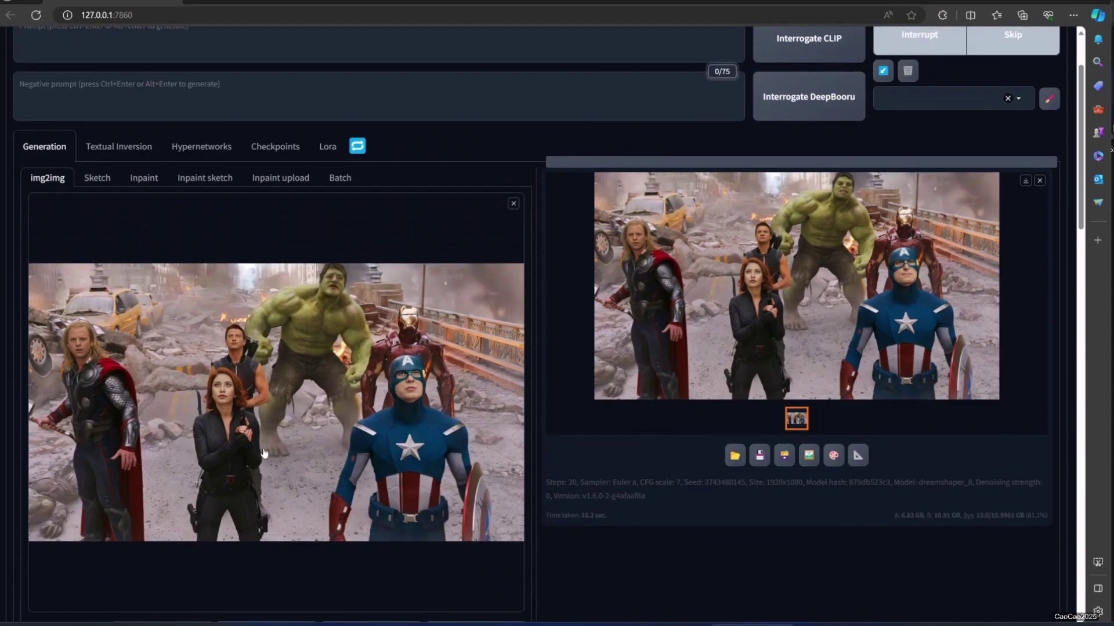
left_click(777, 375)
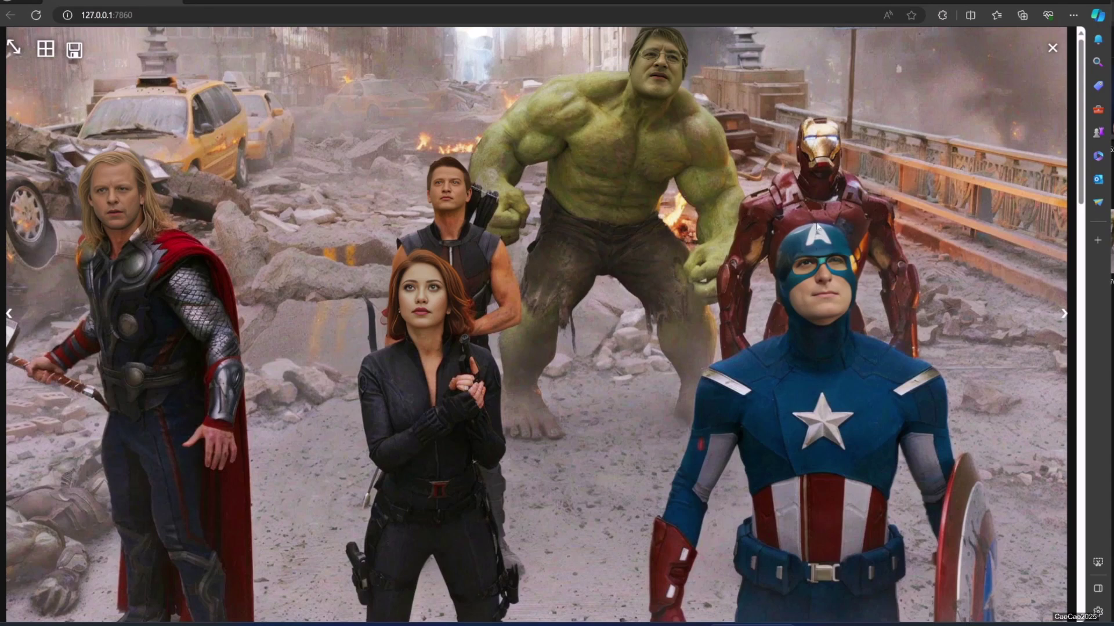
left_click(791, 243)
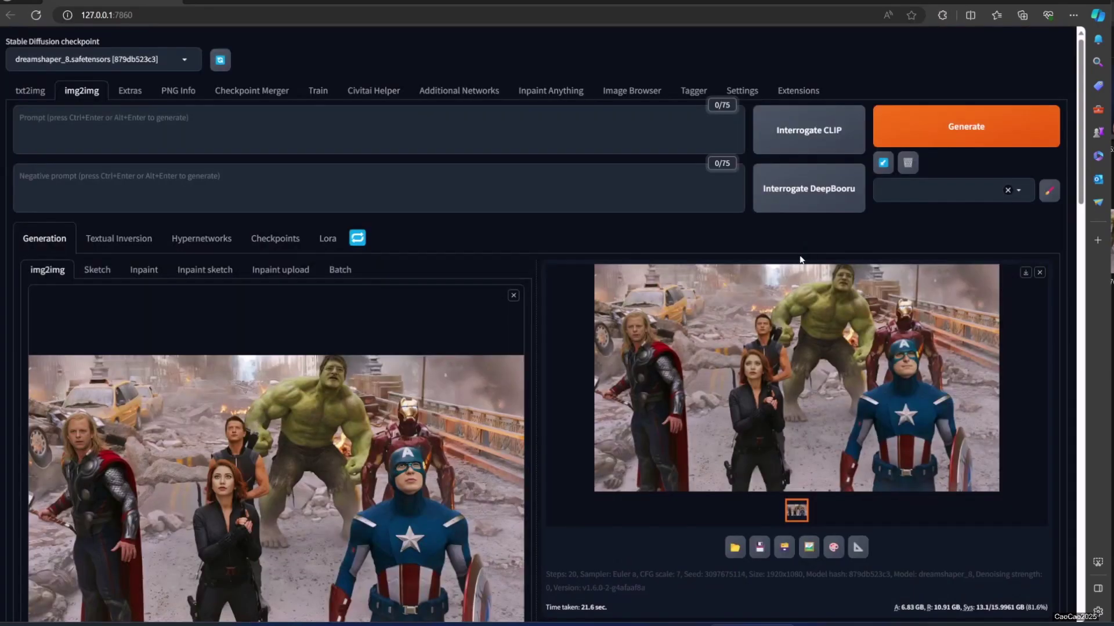
scroll(613, 439, "down", 1)
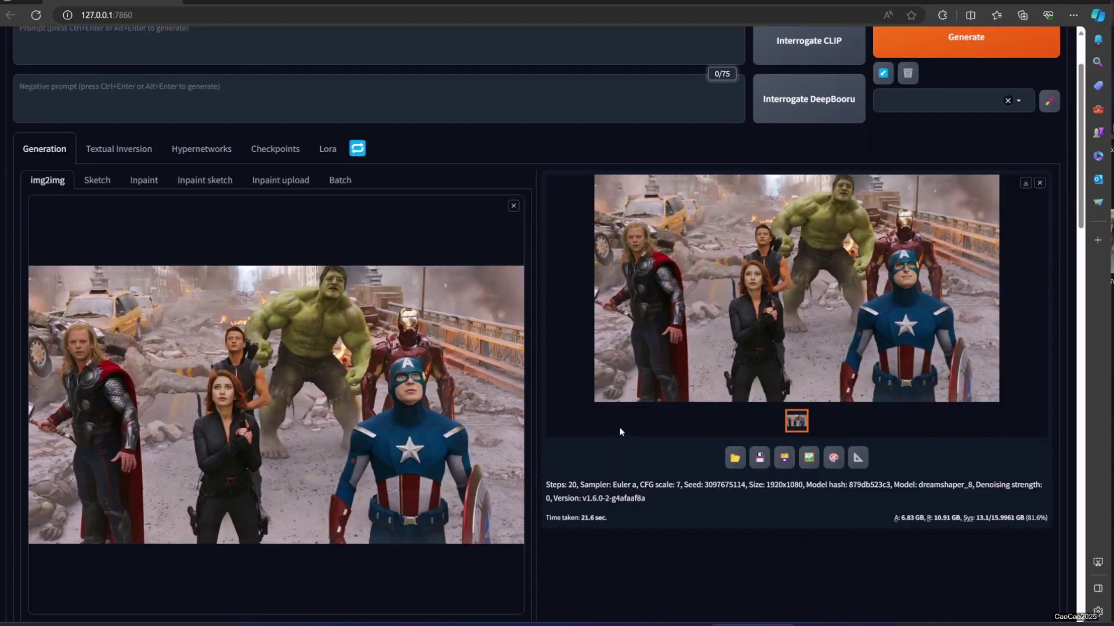
Load the Friends cast photo as img2img input, generate the two-face swap and view it full-screen.
left_click_drag(617, 433, 366, 268)
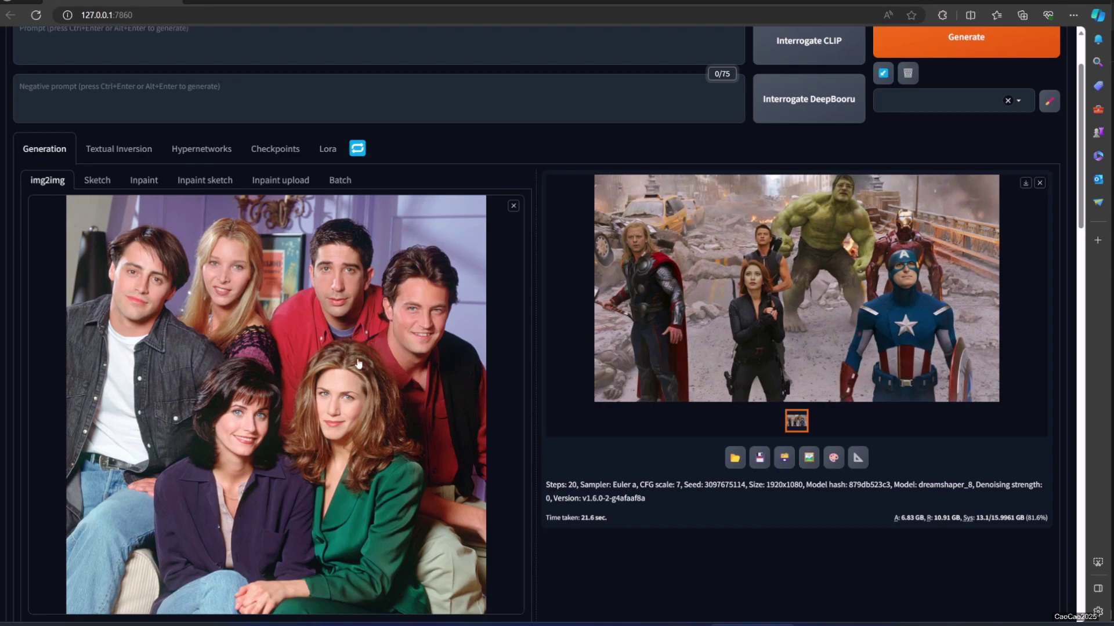
scroll(357, 361, "down", 2)
scroll(215, 348, "up", 1)
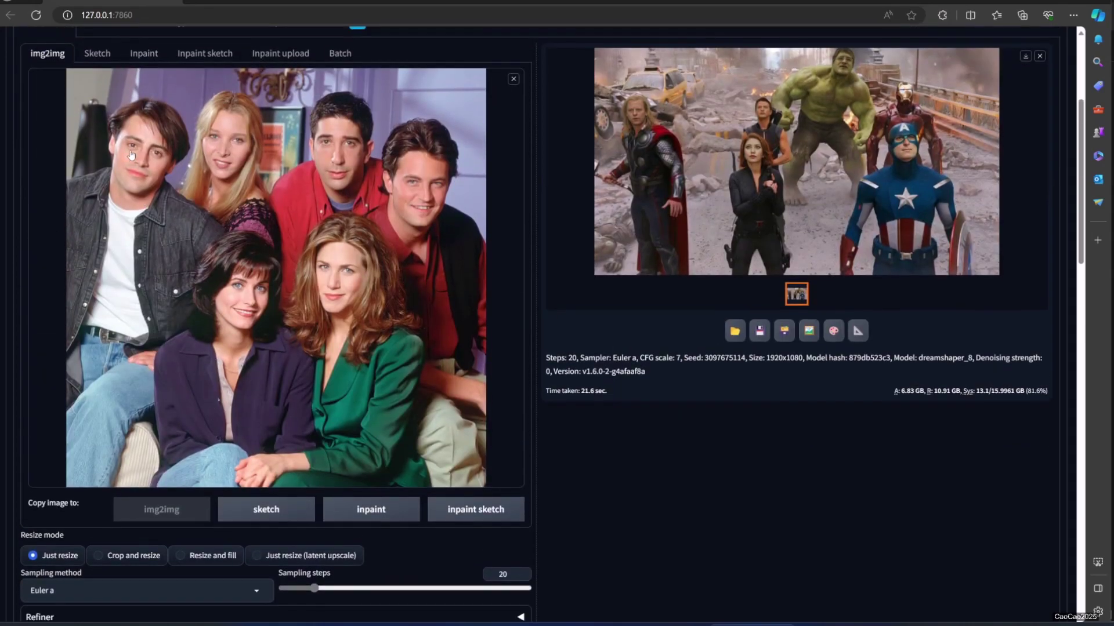
scroll(218, 243, "down", 1)
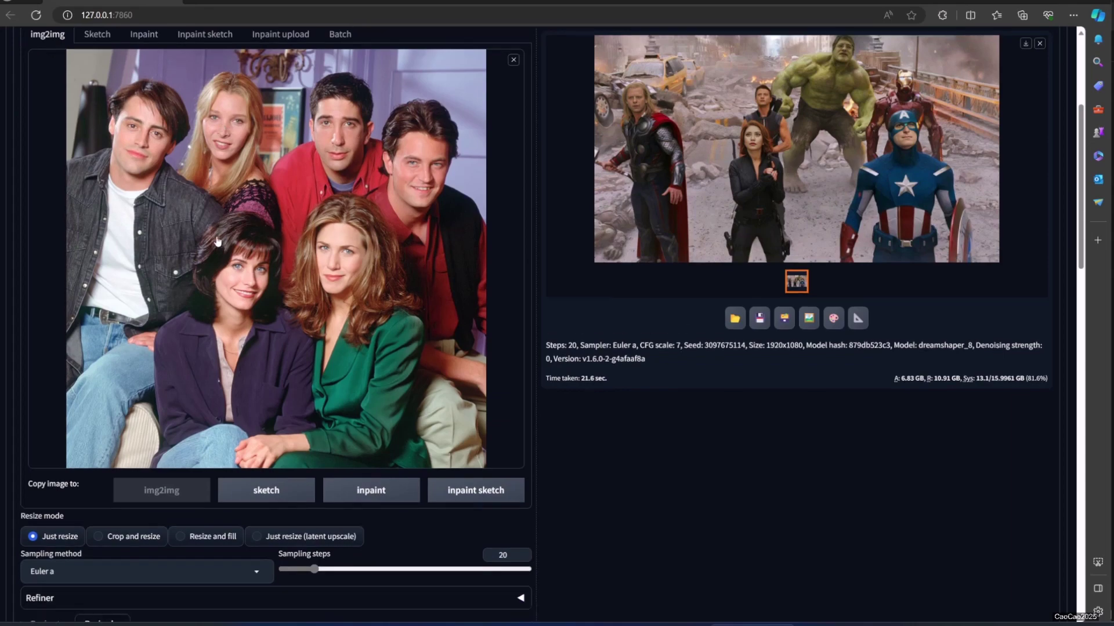
scroll(219, 256, "down", 6)
scroll(267, 410, "down", 4)
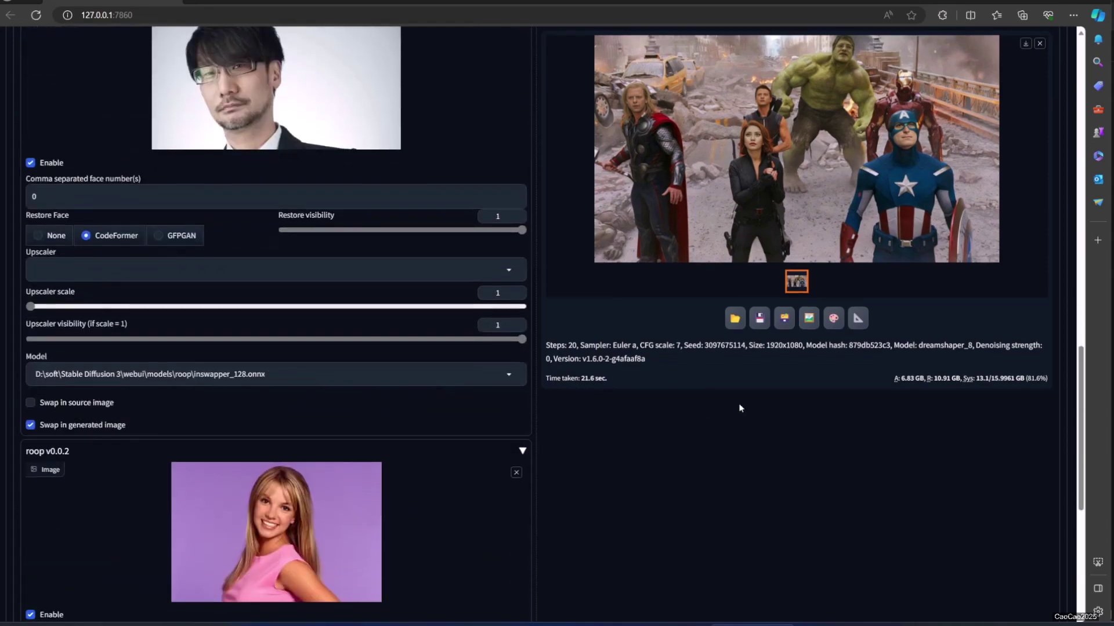
scroll(818, 252, "up", 8)
scroll(819, 251, "up", 4)
left_click(879, 144)
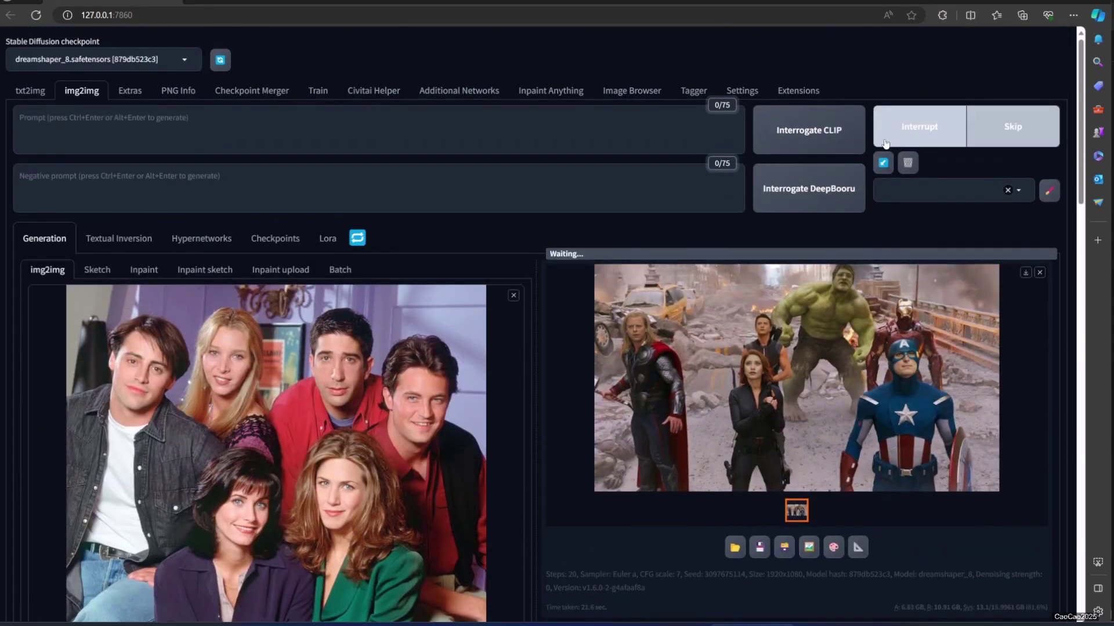
left_click(697, 356)
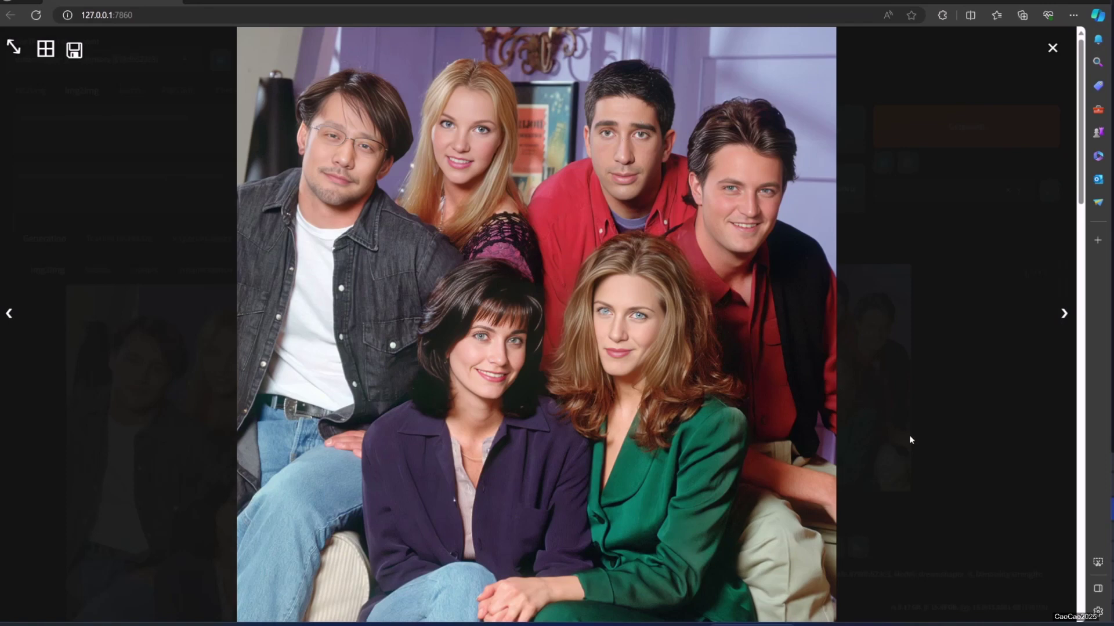
Replace the original Friends photo with the swapped result as the img2img input.
left_click(877, 430)
scroll(547, 383, "down", 1)
left_click(809, 457)
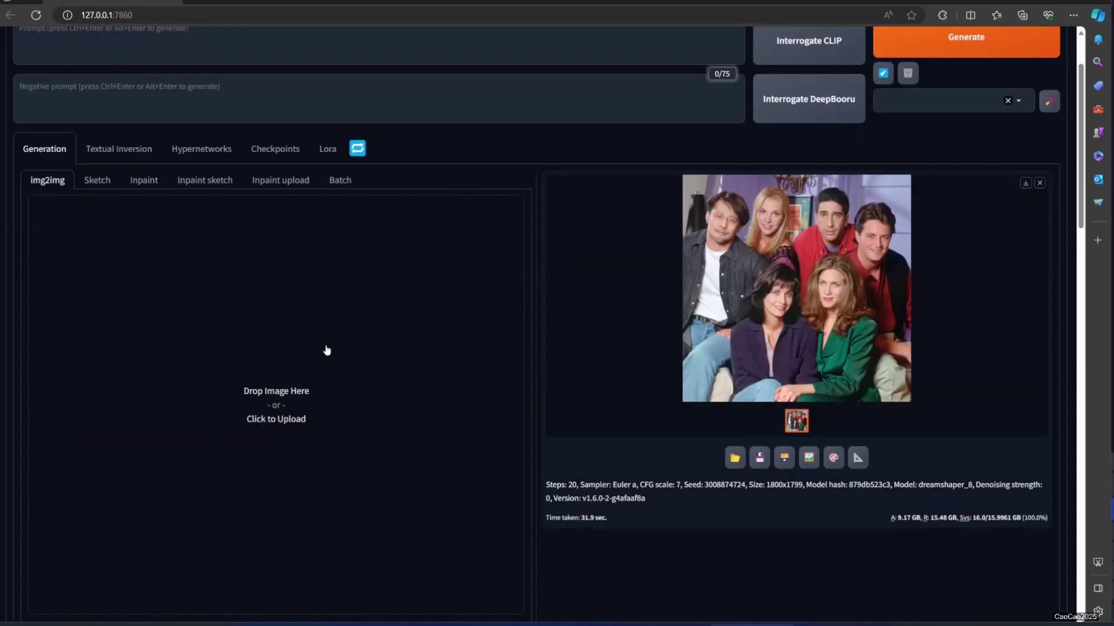
left_click(808, 458)
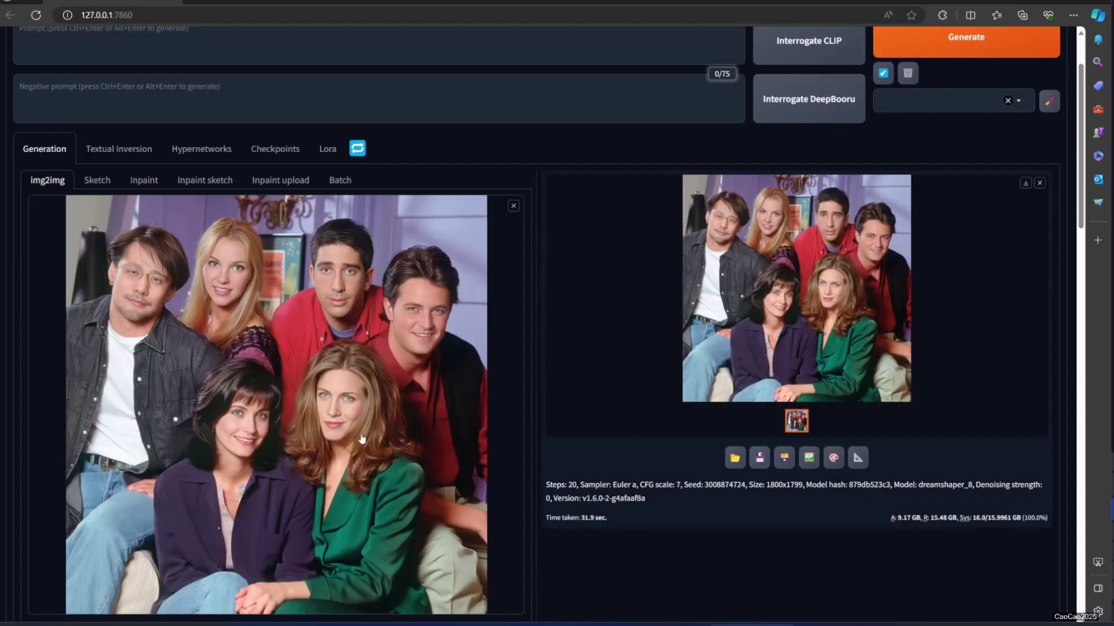
scroll(187, 236, "down", 10)
scroll(186, 236, "up", 2)
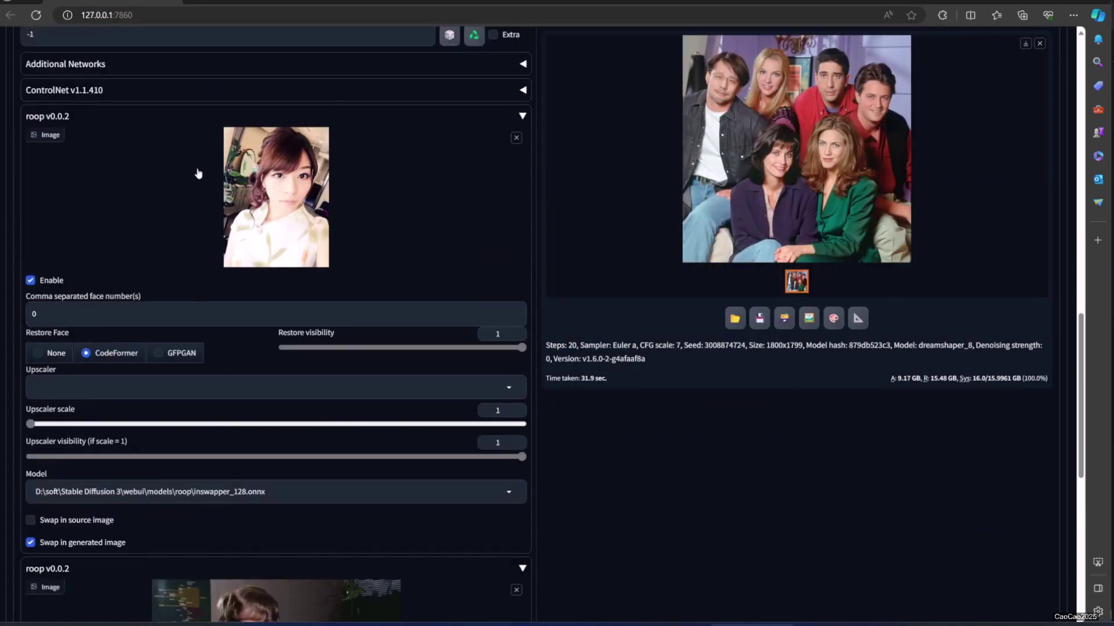
Set the roop face numbers to 2 and 3, generate, and view the new Friends result full-screen.
left_click(118, 320)
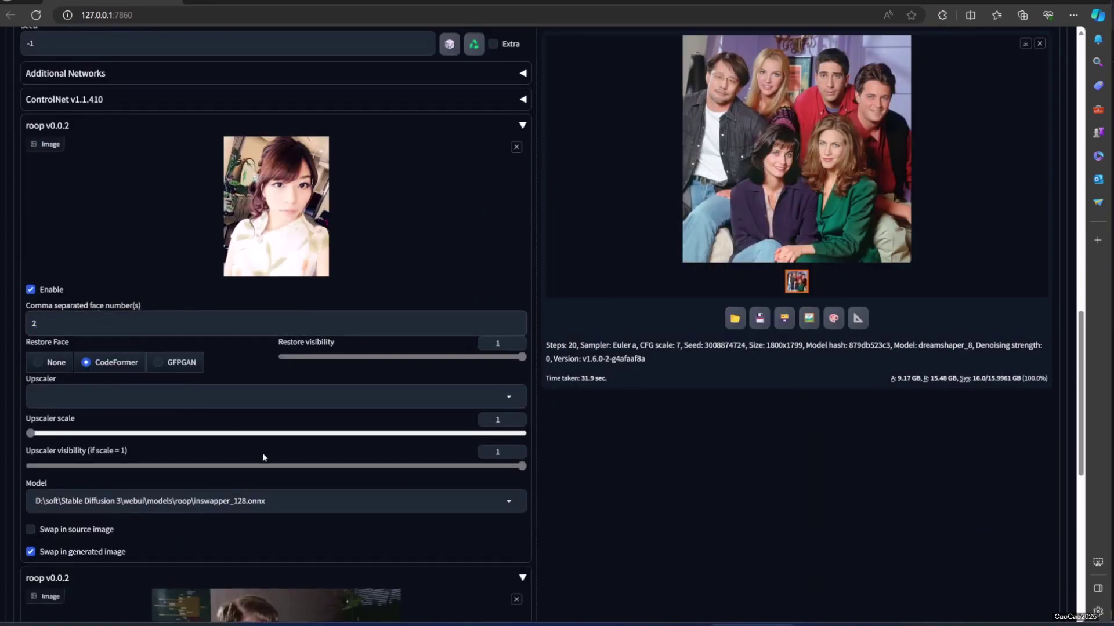
key("BackSpace")
type("2")
scroll(251, 464, "down", 1)
scroll(91, 490, "down", 2)
left_click(87, 505)
key("BackSpace")
type("3")
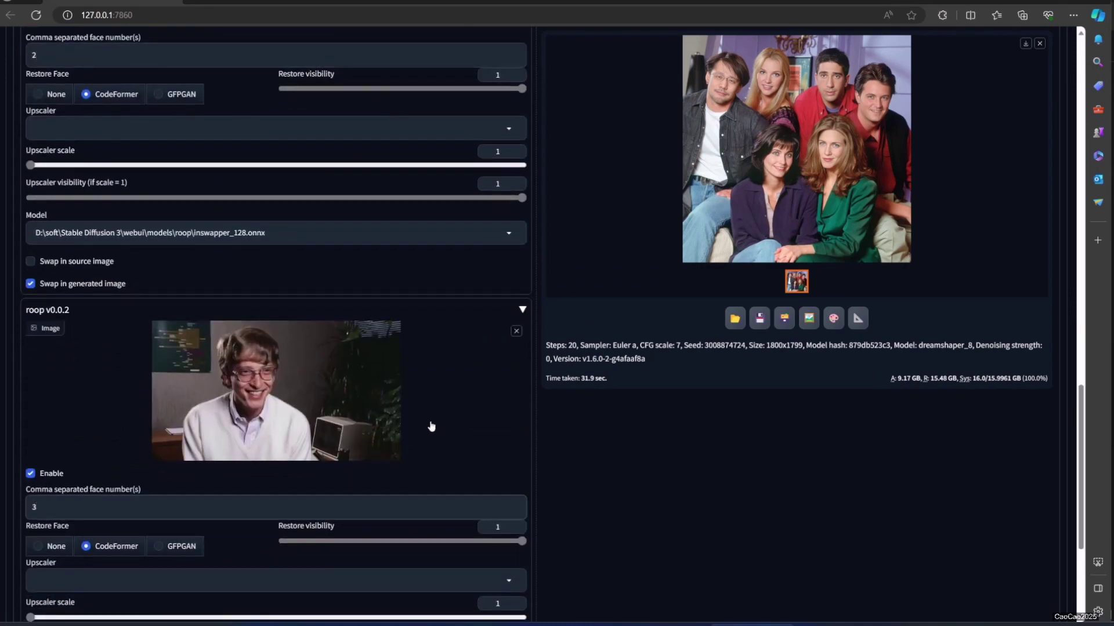
scroll(535, 441, "up", 5)
scroll(704, 296, "up", 6)
scroll(805, 171, "up", 5)
scroll(805, 172, "up", 1)
left_click(891, 130)
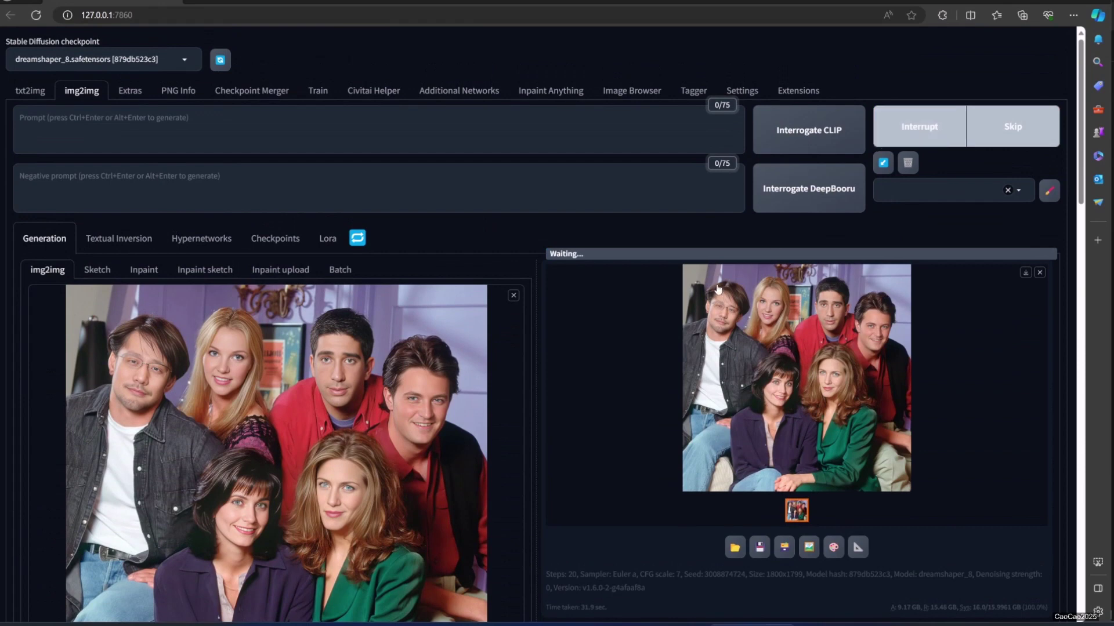
left_click(786, 357)
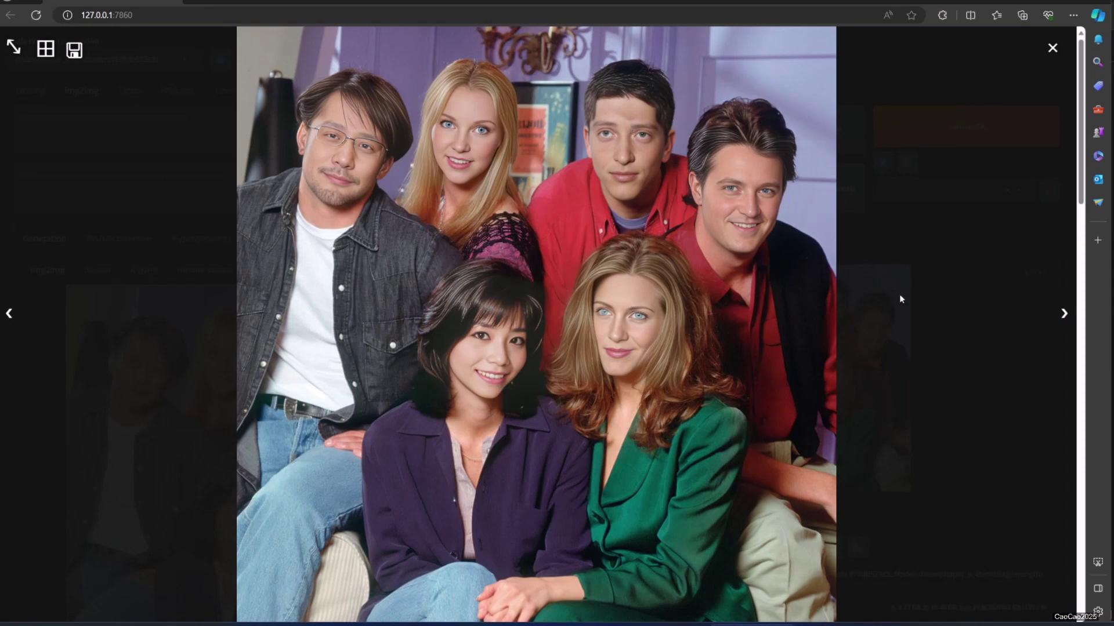
Run the roop swap on face 4 for the woman in green and view the result full-screen.
left_click(963, 285)
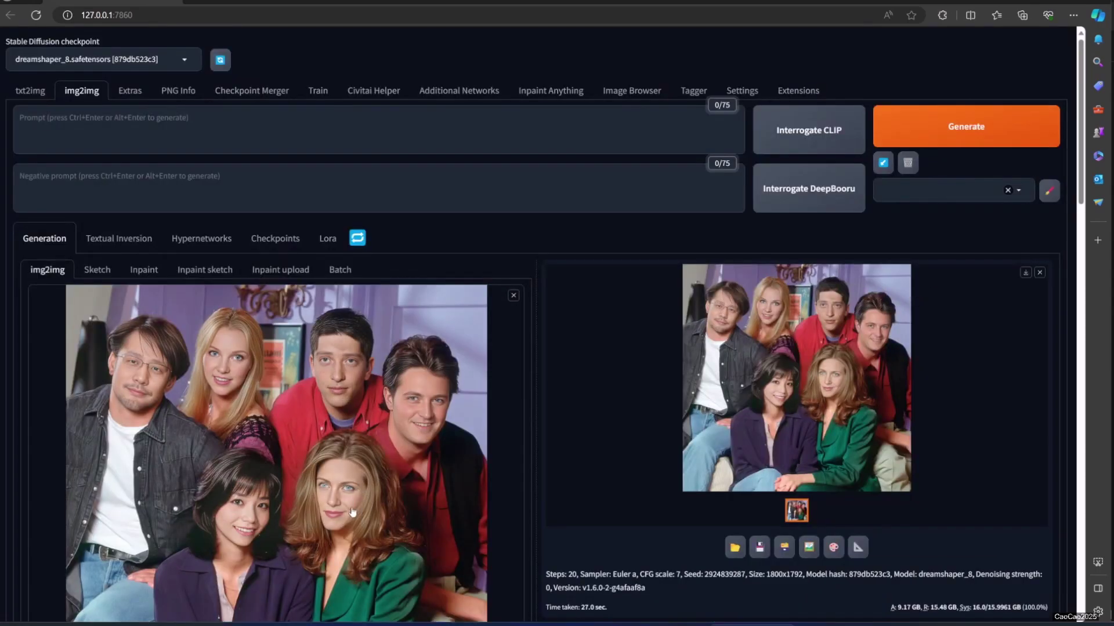
scroll(352, 511, "down", 10)
scroll(140, 544, "down", 5)
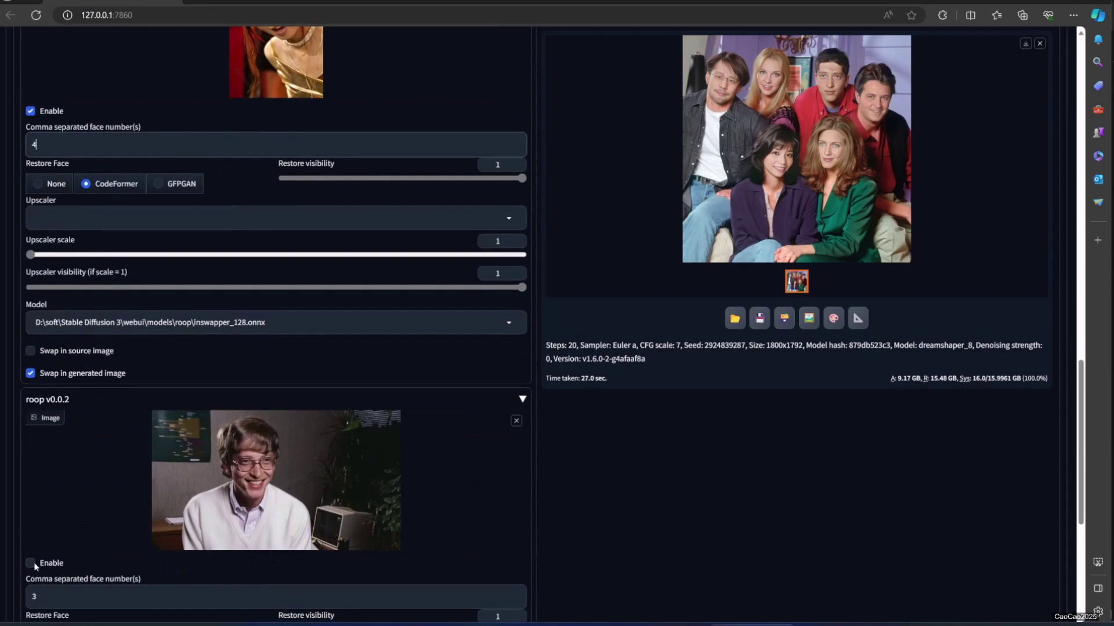
scroll(139, 545, "up", 3)
scroll(139, 522, "up", 1)
scroll(142, 423, "up", 1)
scroll(598, 402, "up", 3)
scroll(763, 360, "up", 4)
scroll(775, 322, "up", 3)
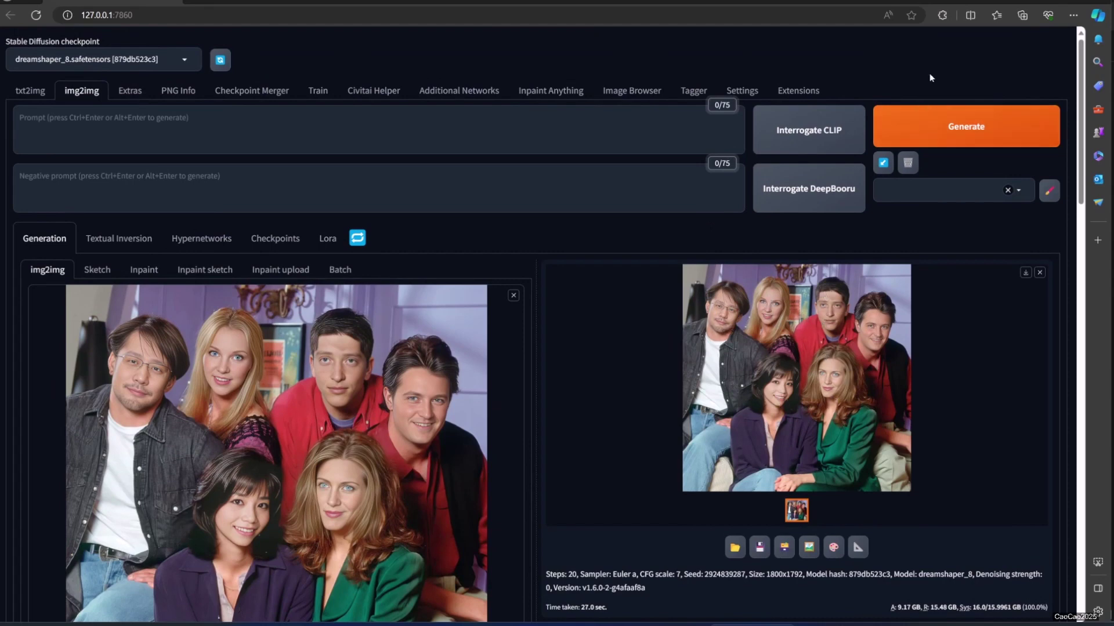
left_click(932, 126)
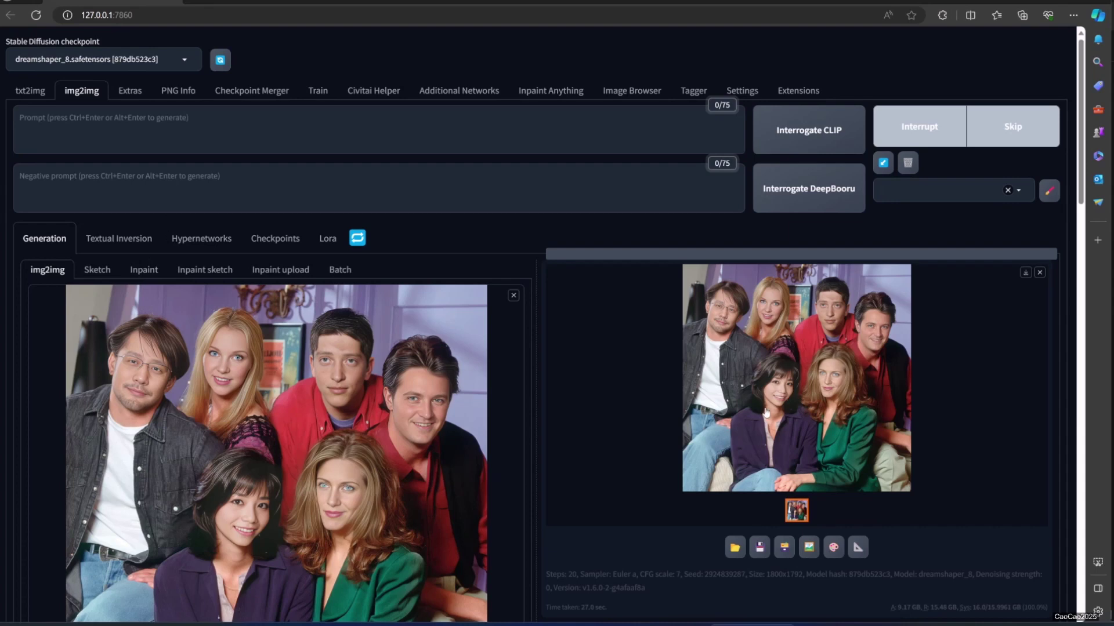
left_click(787, 404)
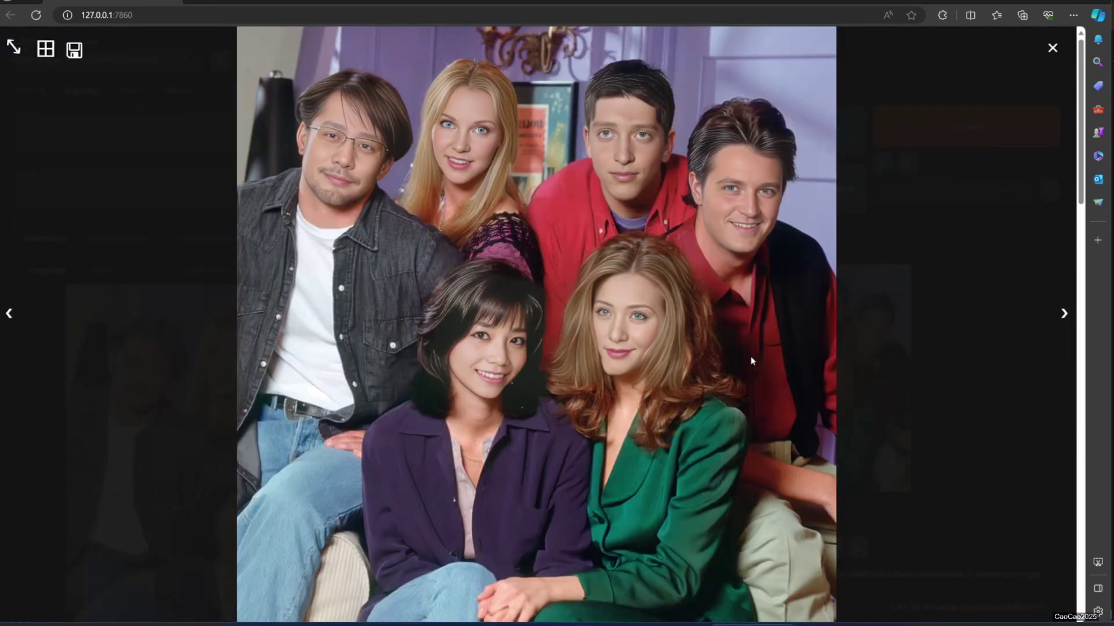
Re-inspect the face-4 result and confirm the CodeFormer restoration in the console log.
left_click(890, 324)
left_click(779, 393)
left_click(947, 443)
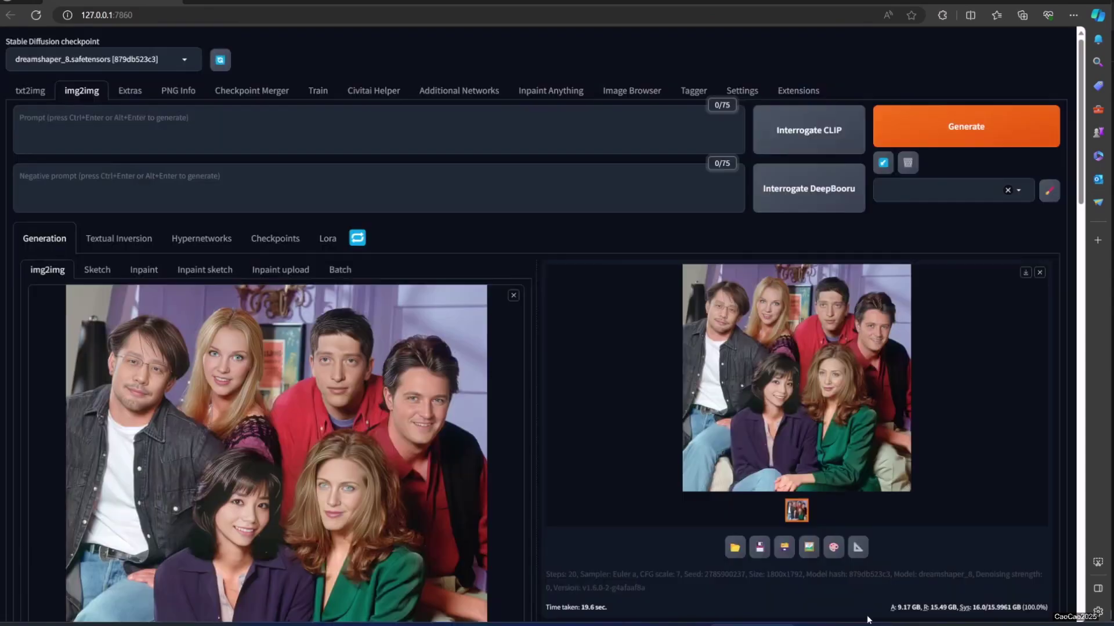
left_click(834, 579)
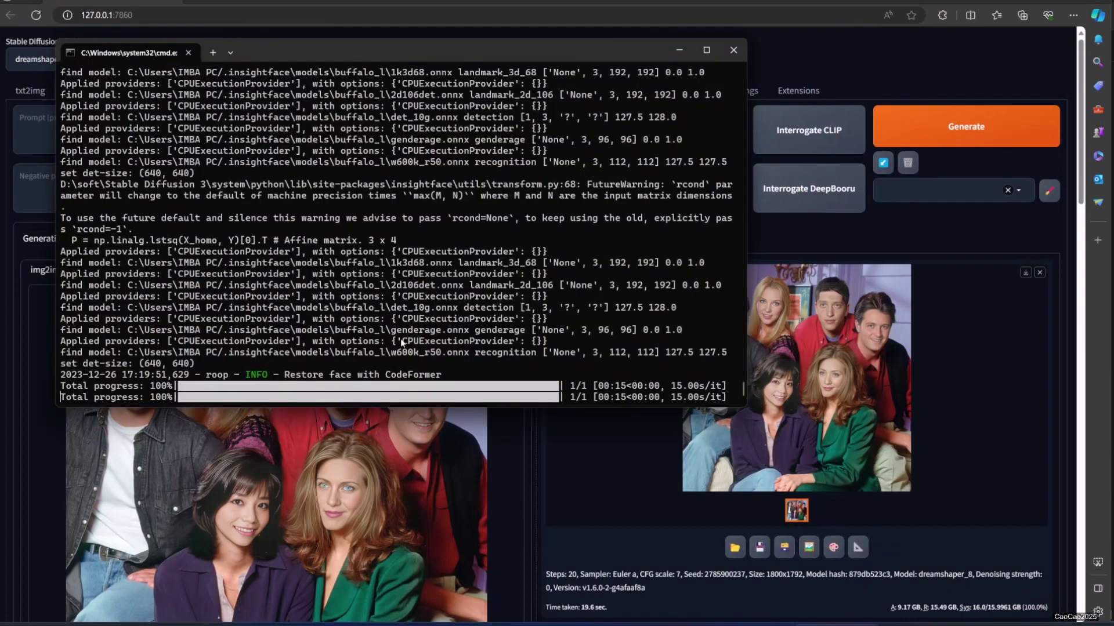
left_click(599, 483)
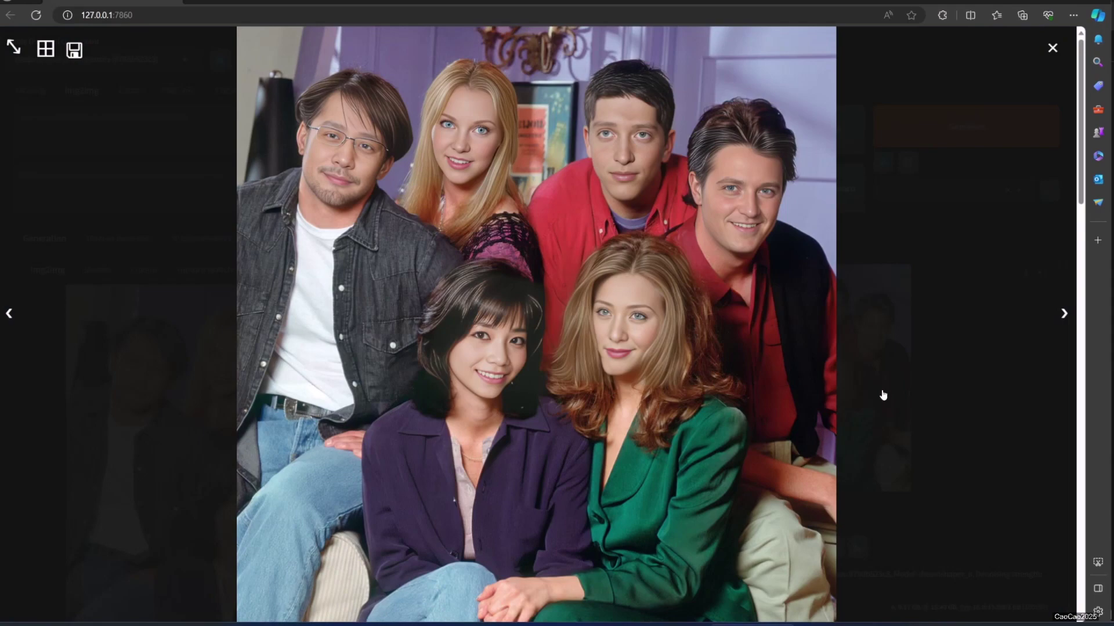
left_click(881, 392)
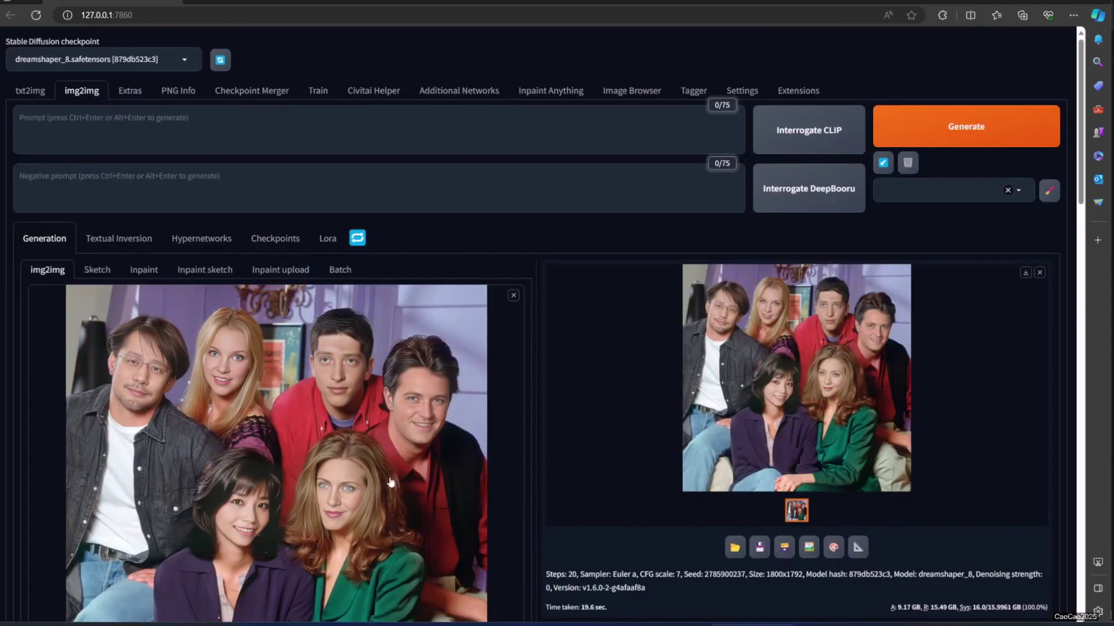
scroll(390, 483, "down", 3)
Regenerate the face-4 Friends swap with a random seed and review the new version full-screen.
left_click(777, 275)
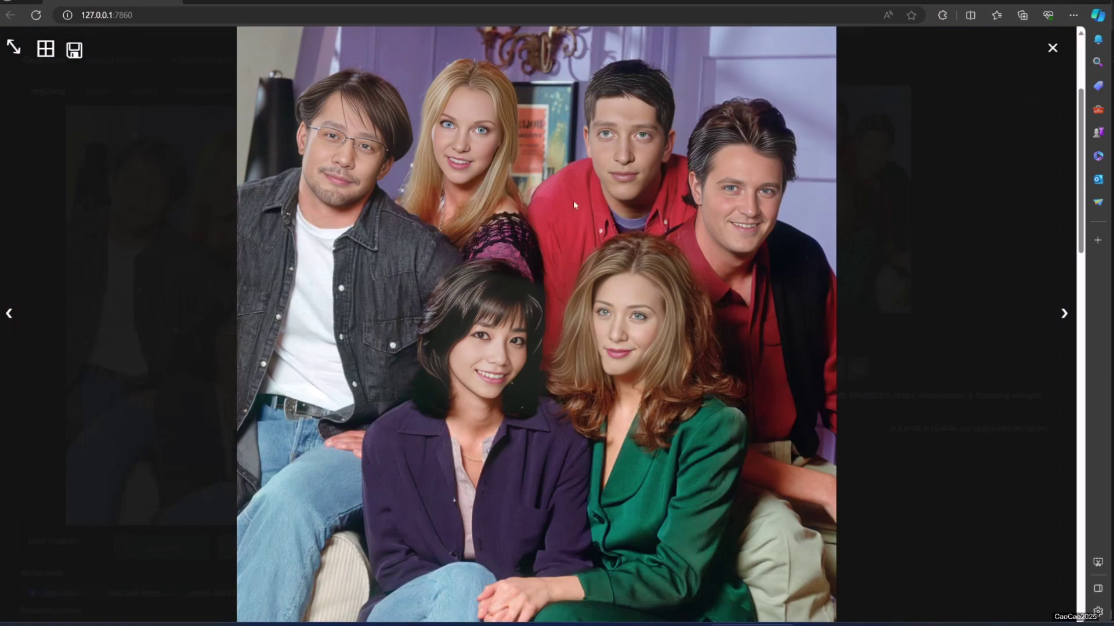
left_click(897, 300)
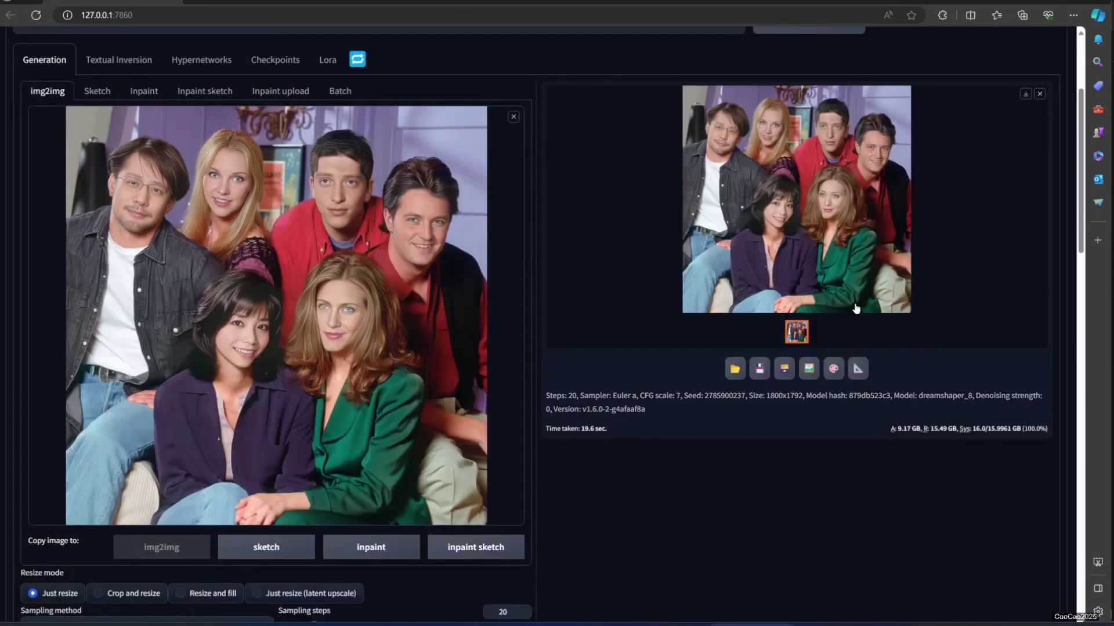
scroll(469, 421, "down", 5)
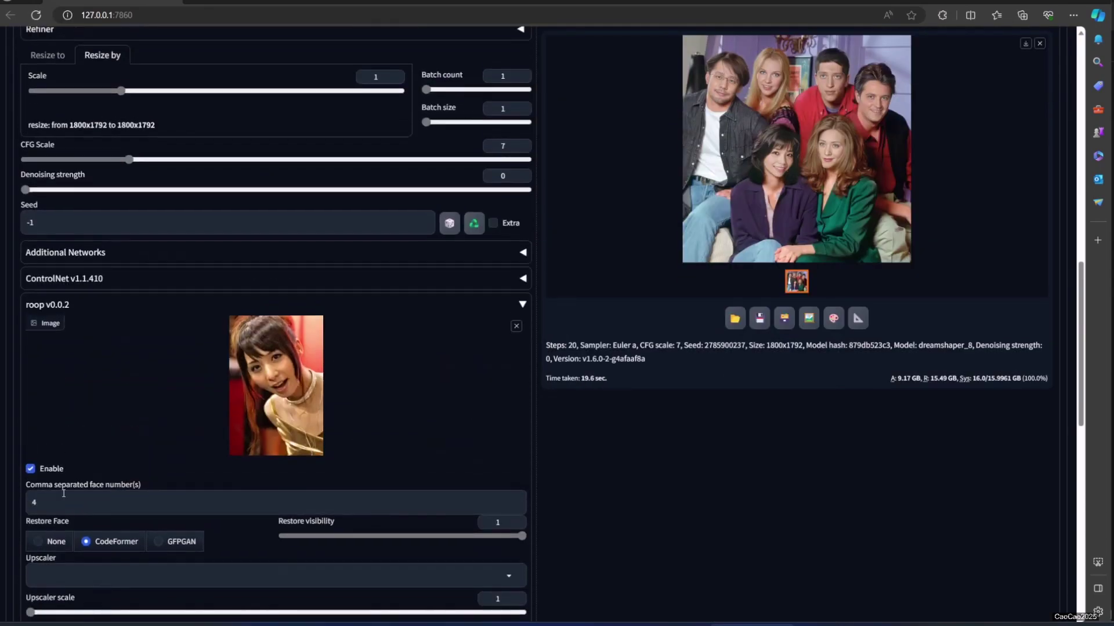
scroll(260, 420, "up", 1)
scroll(522, 330, "up", 2)
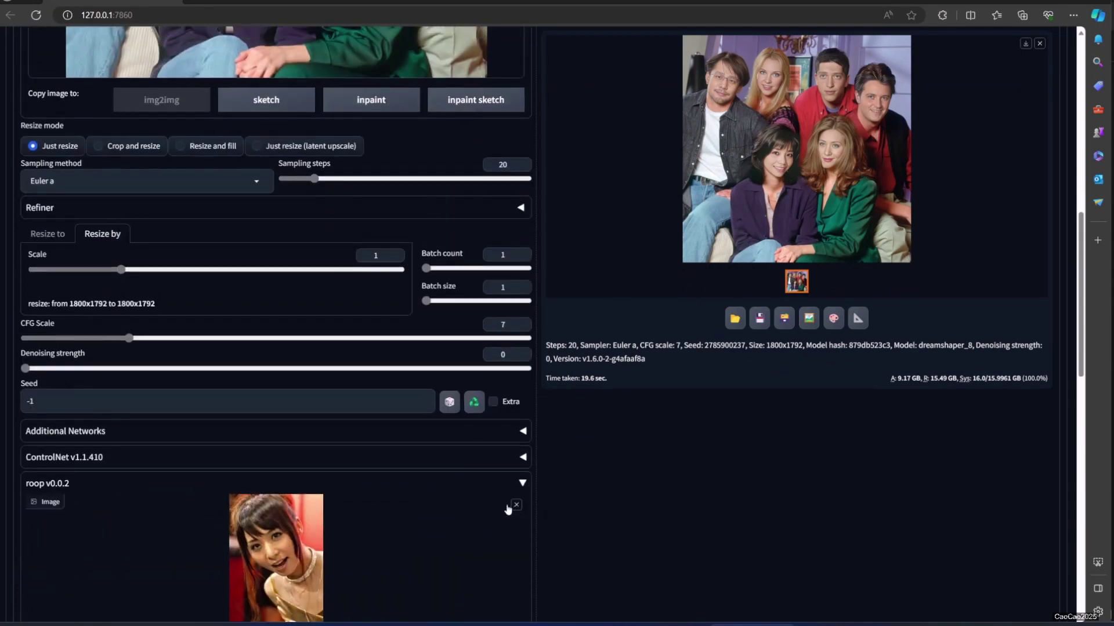
scroll(296, 574, "down", 1)
scroll(296, 574, "up", 2)
scroll(935, 127, "up", 5)
scroll(935, 127, "up", 2)
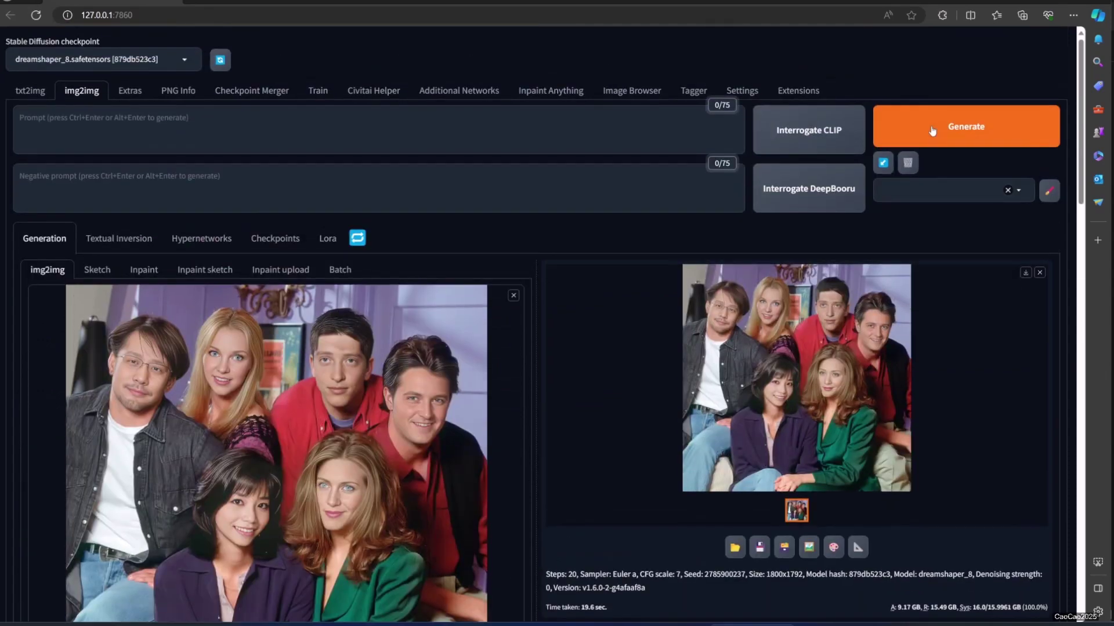
left_click(935, 128)
scroll(619, 295, "down", 5)
scroll(613, 293, "up", 2)
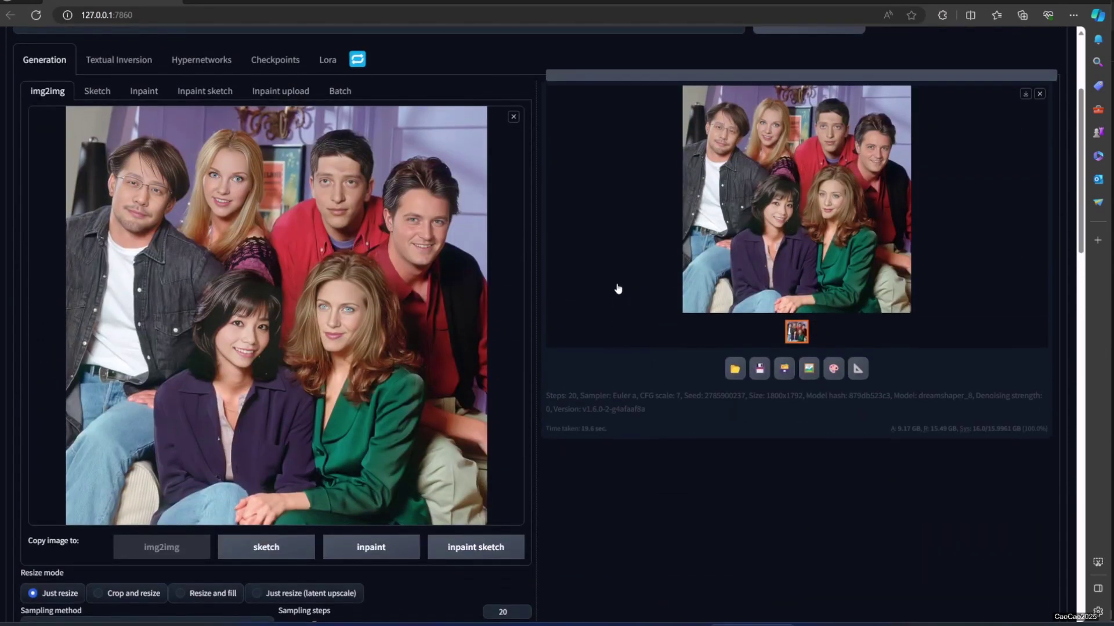
left_click(787, 296)
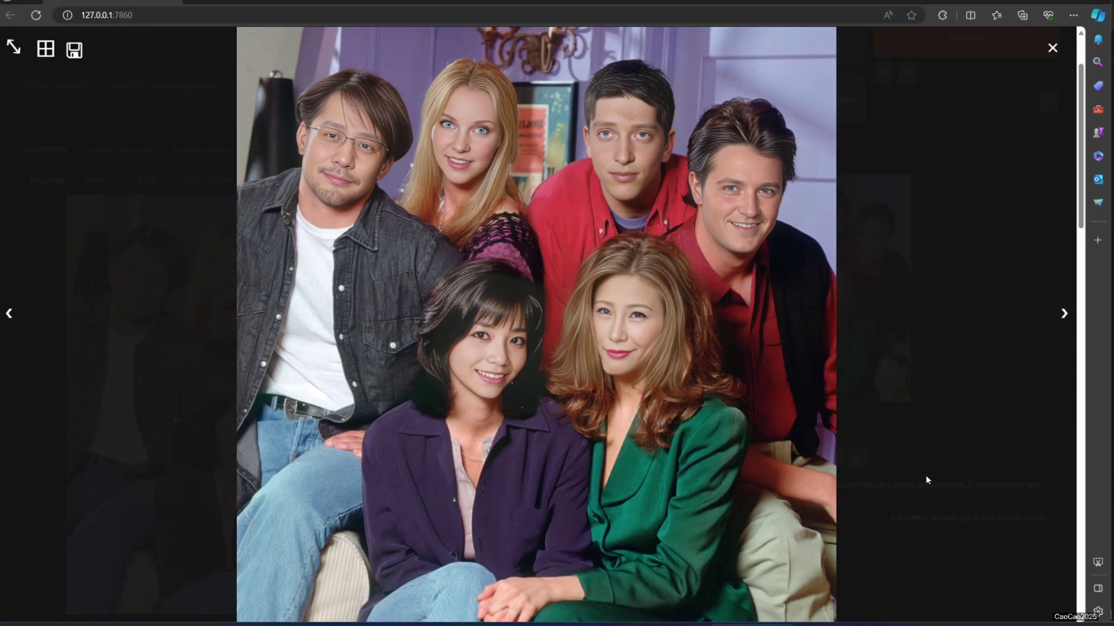
left_click(921, 450)
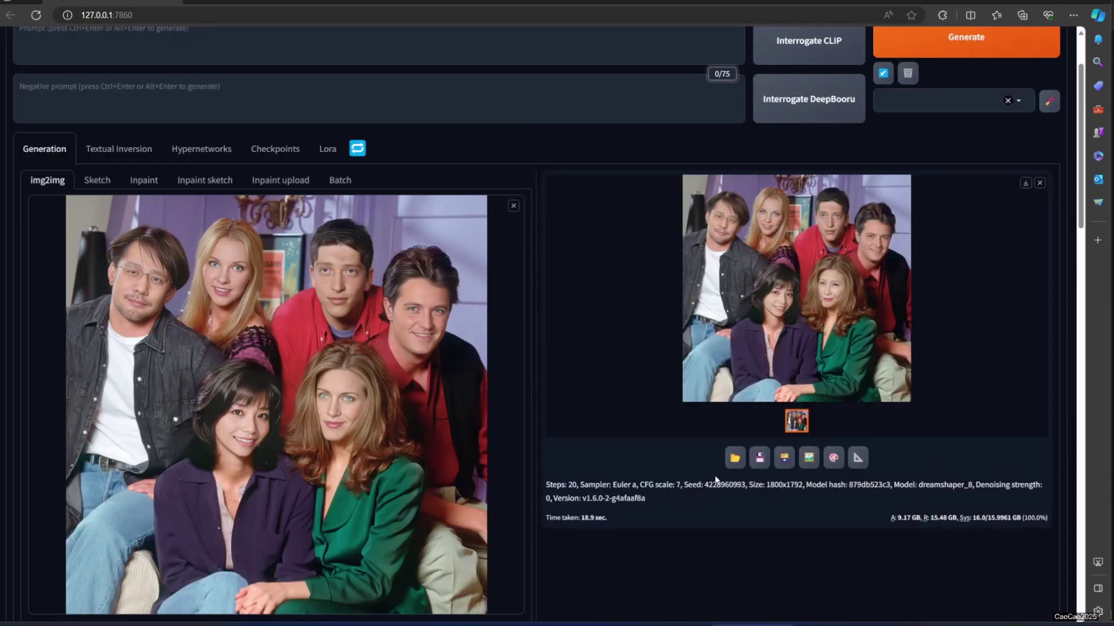
left_click(817, 315)
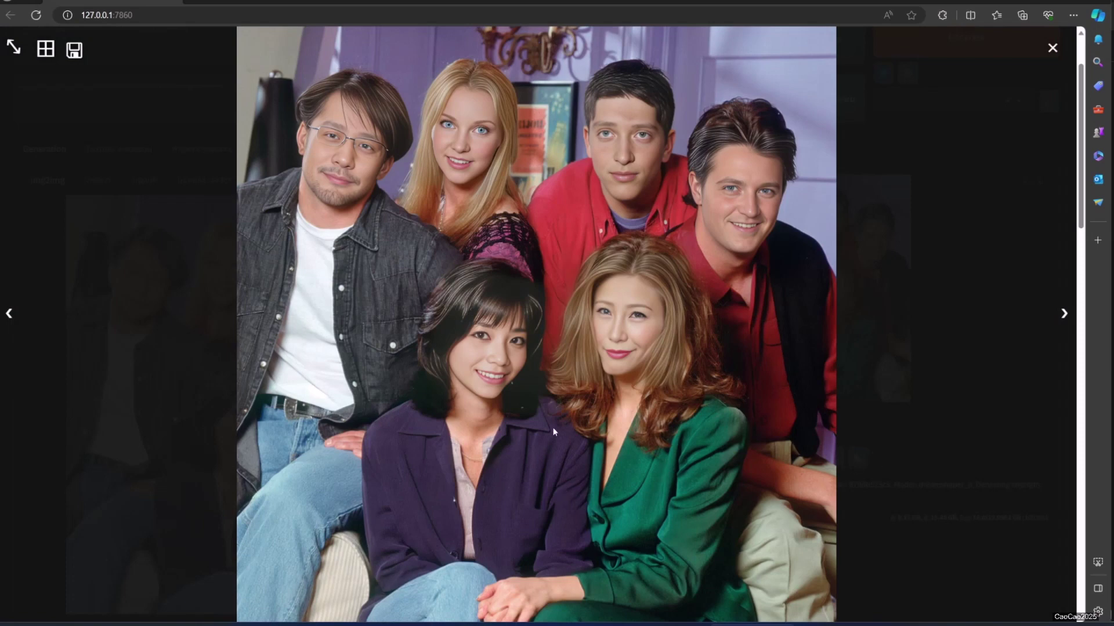
left_click(894, 451)
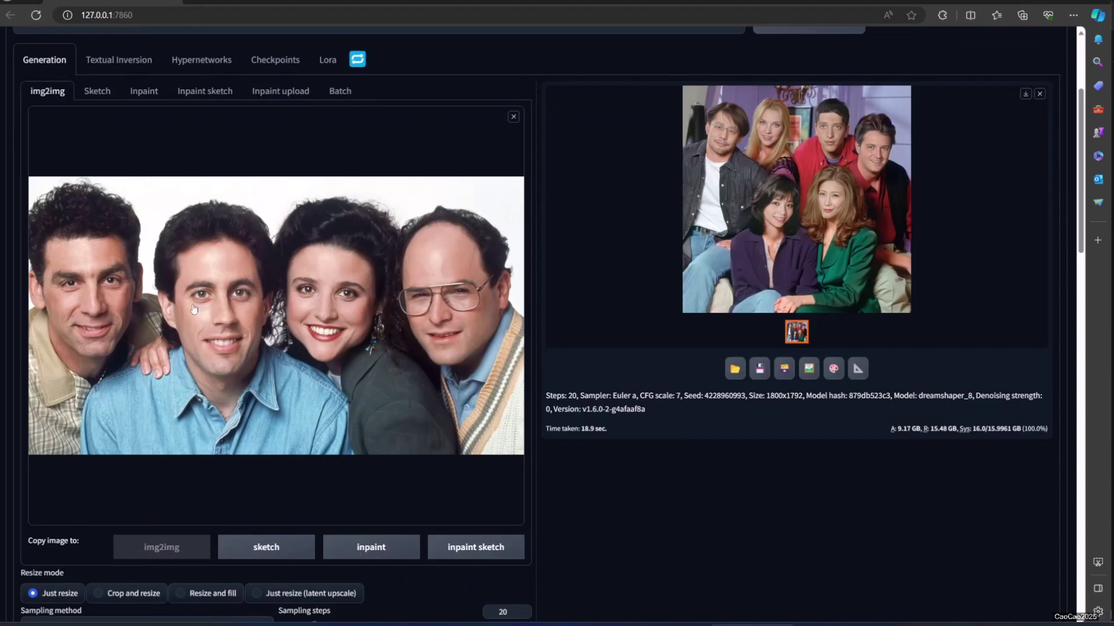
scroll(206, 378, "down", 2)
scroll(206, 379, "down", 2)
scroll(240, 429, "down", 3)
scroll(245, 418, "up", 10)
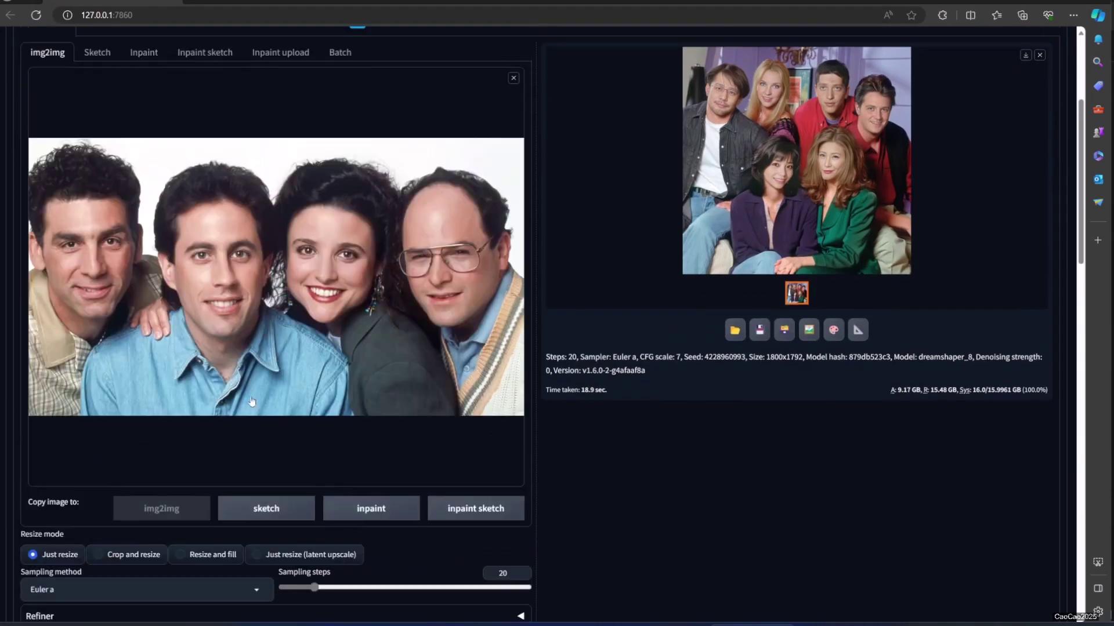
scroll(252, 401, "down", 5)
scroll(222, 378, "up", 7)
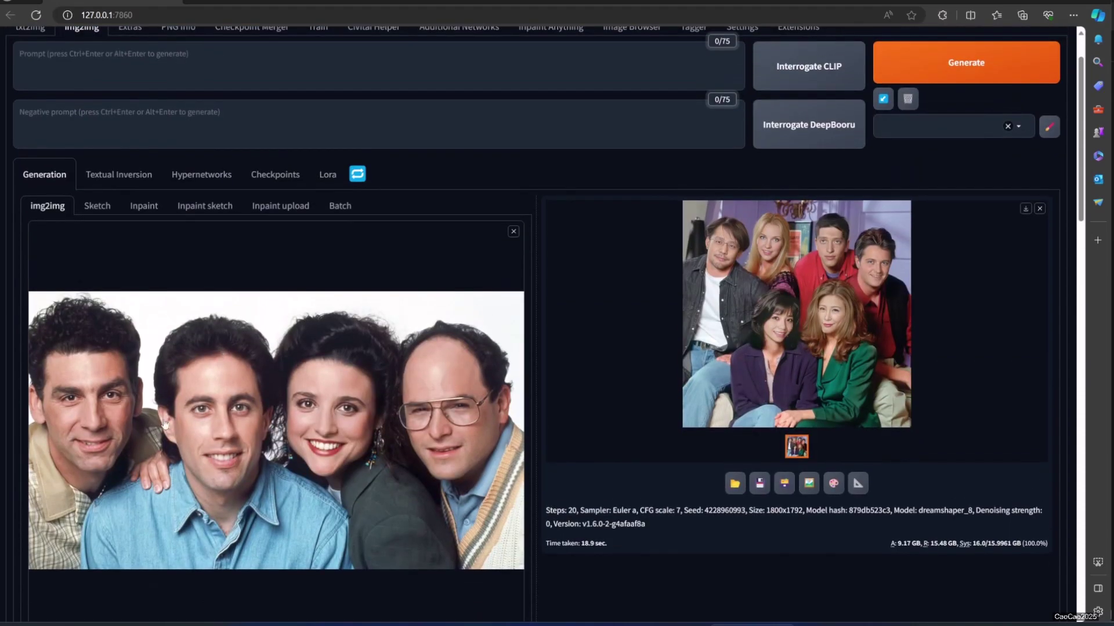
scroll(192, 430, "down", 4)
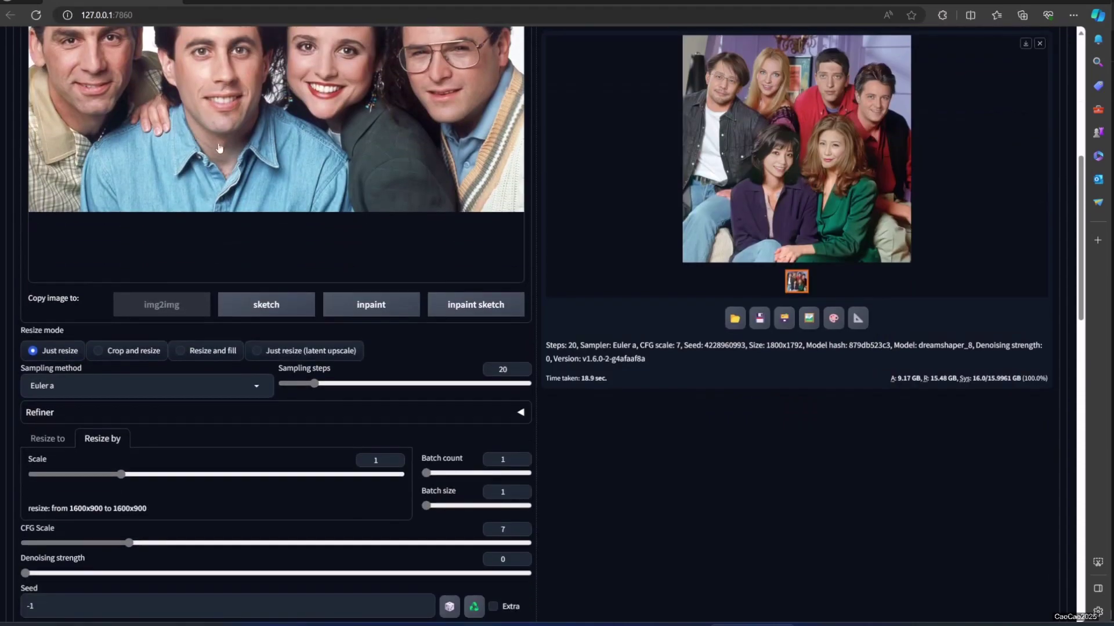
scroll(221, 185, "down", 3)
scroll(224, 385, "down", 3)
scroll(215, 426, "down", 3)
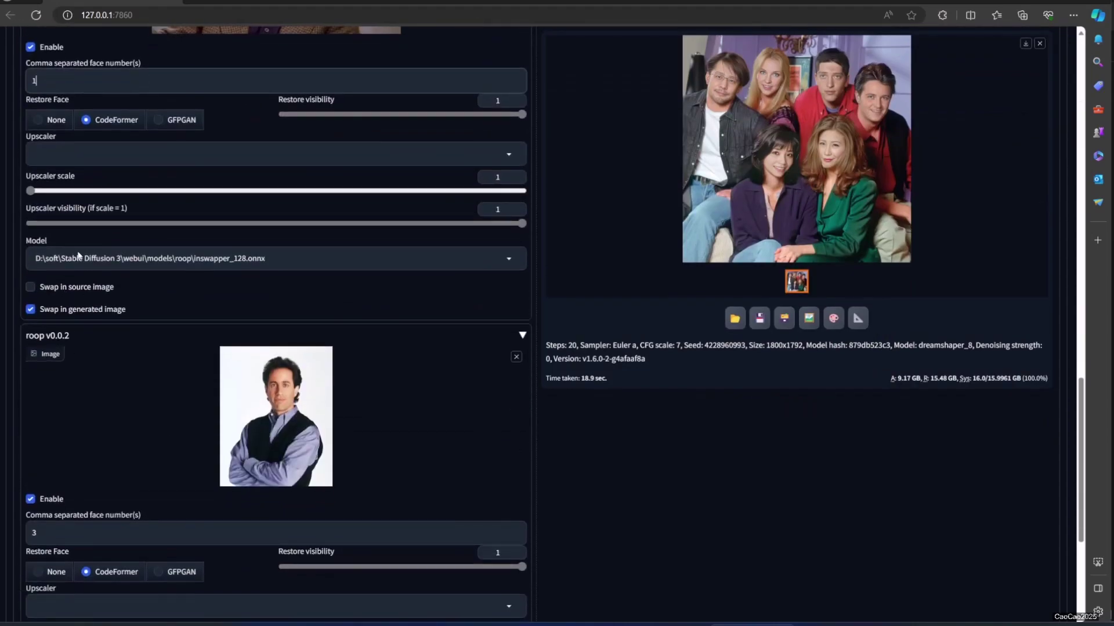
scroll(78, 273, "up", 2)
scroll(78, 435, "down", 3)
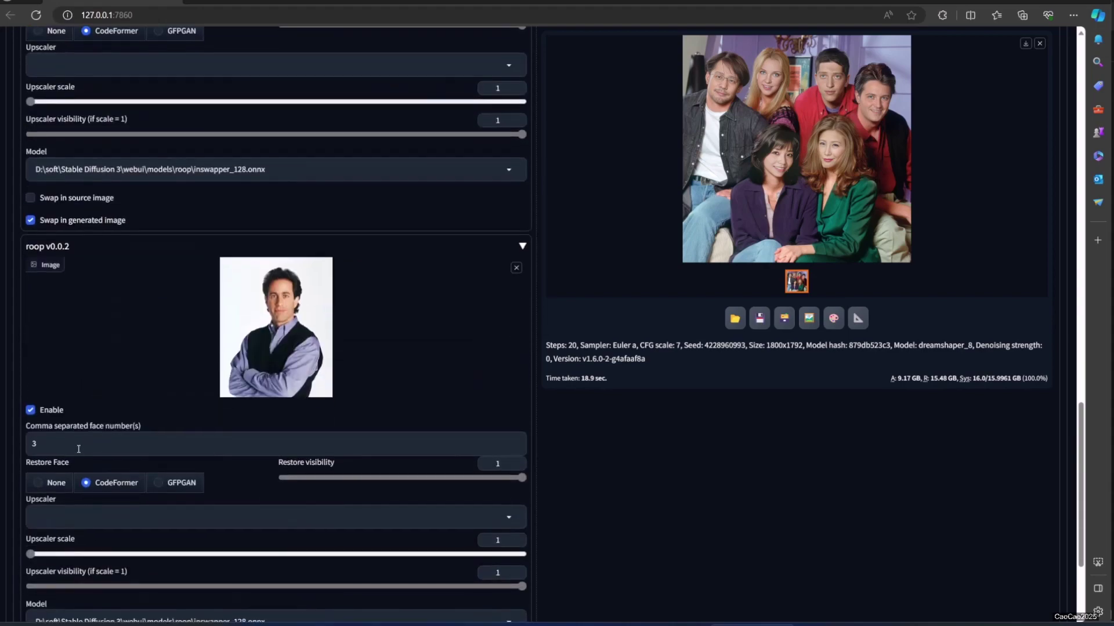
scroll(126, 399, "up", 7)
scroll(261, 374, "up", 7)
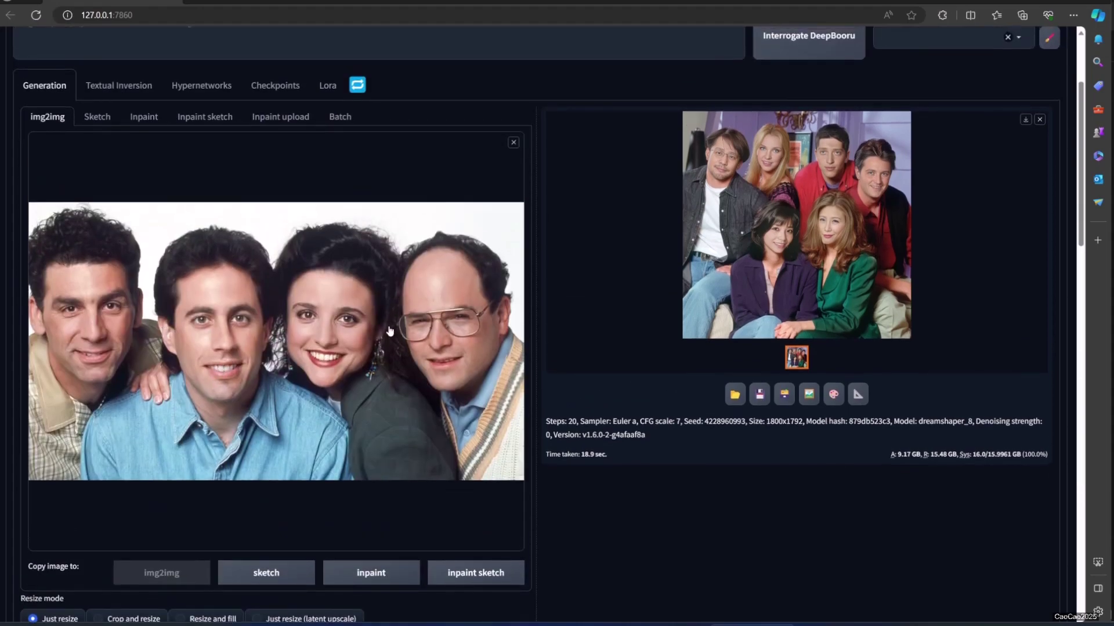
scroll(624, 456, "down", 5)
scroll(624, 456, "down", 2)
scroll(624, 456, "up", 6)
scroll(894, 152, "up", 3)
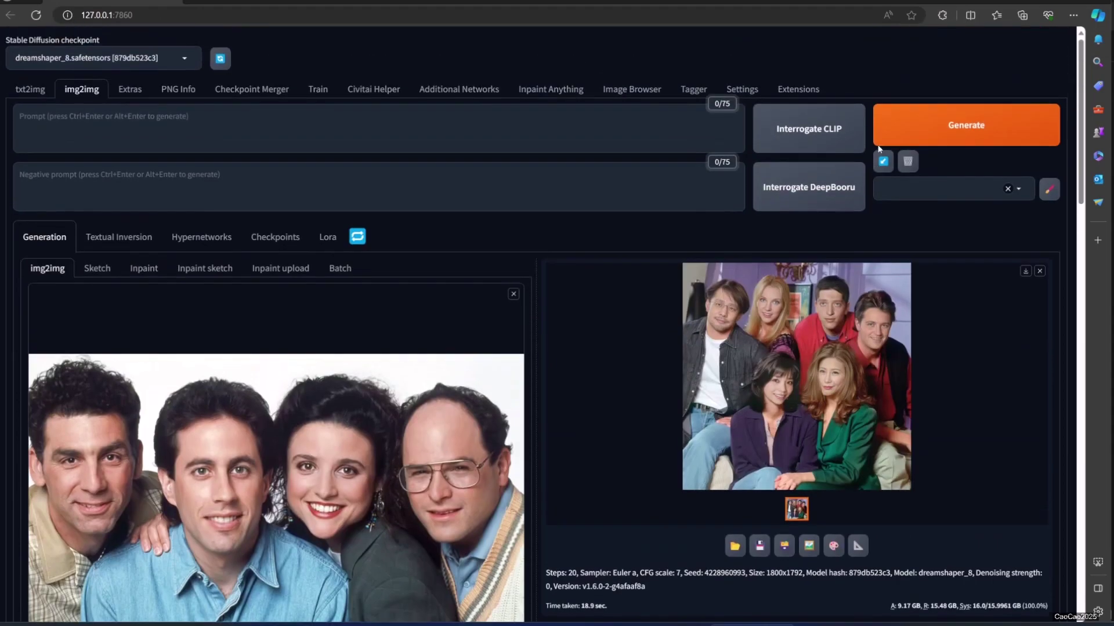
Generate the 1600x900 face-swapped Seinfeld photo and inspect it enlarged.
left_click(895, 140)
scroll(703, 316, "down", 2)
scroll(703, 315, "down", 2)
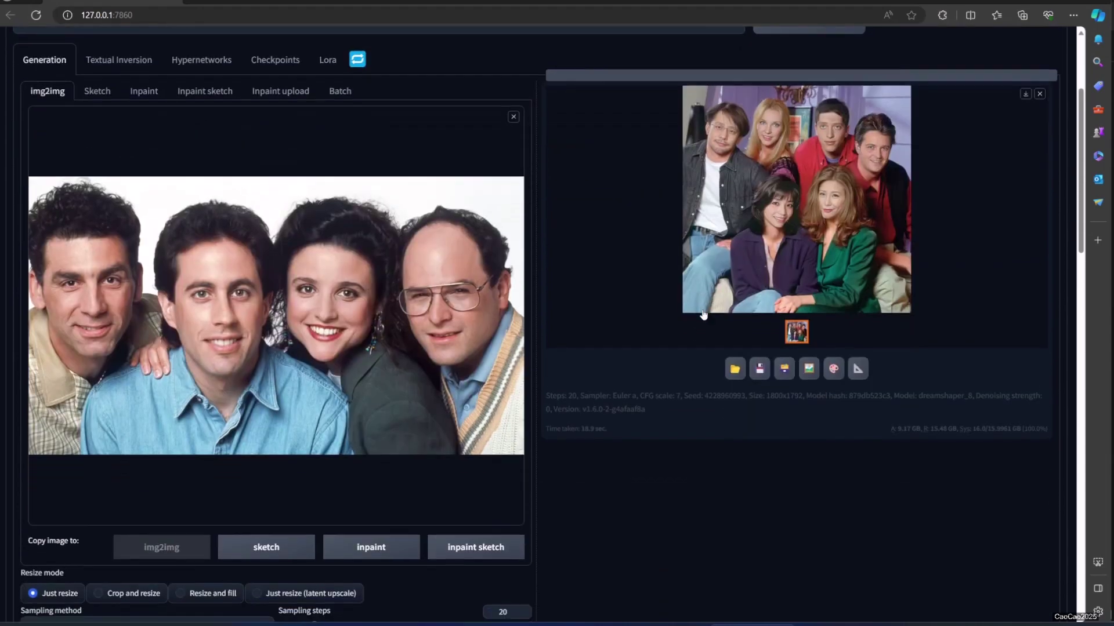
left_click(787, 223)
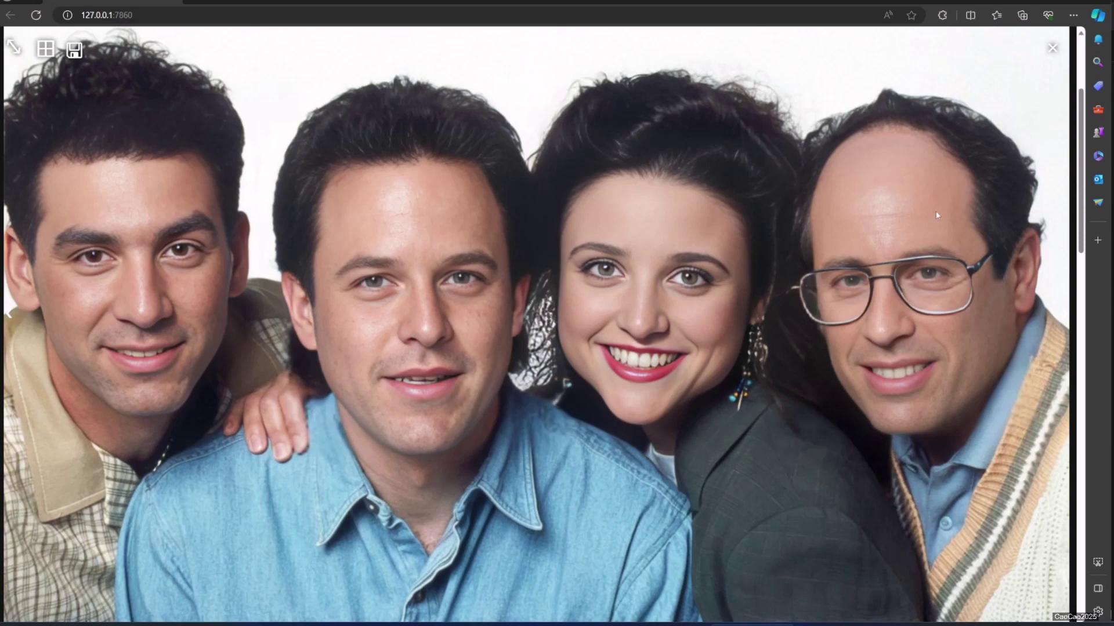
left_click(852, 437)
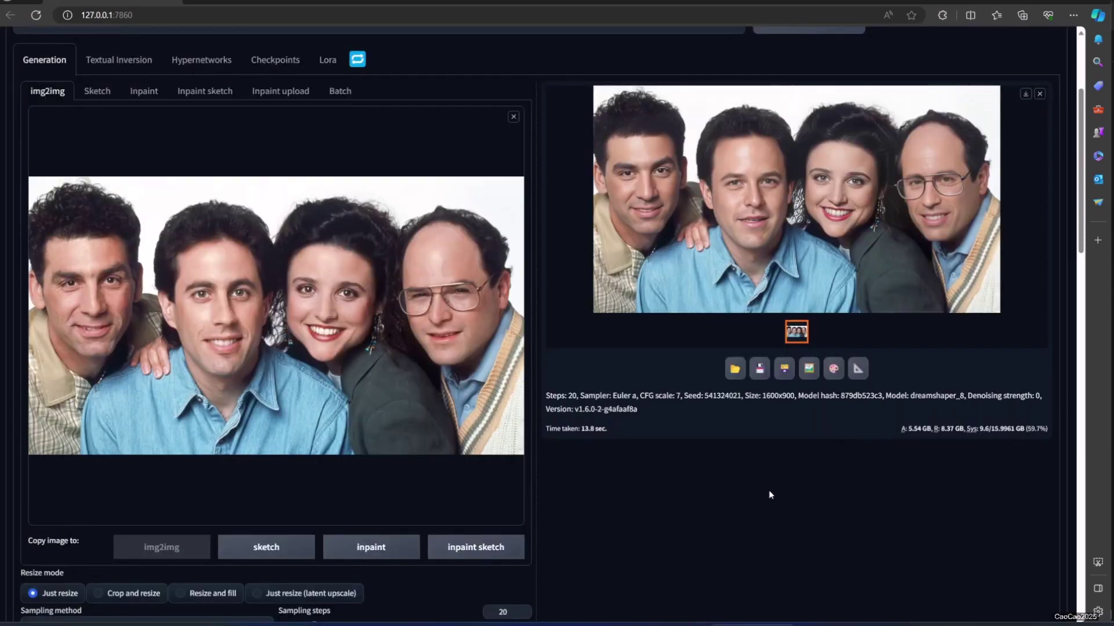
scroll(739, 517, "up", 2)
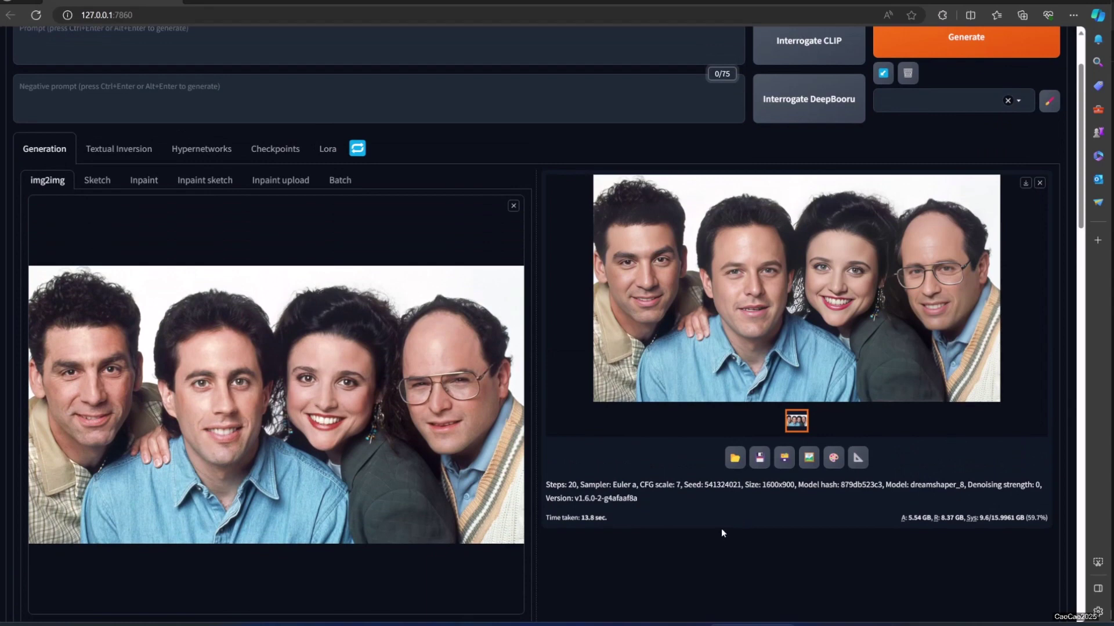
Paste the Glory Days poster as img2img input and set the first roop swap to face 0.
left_click(512, 208)
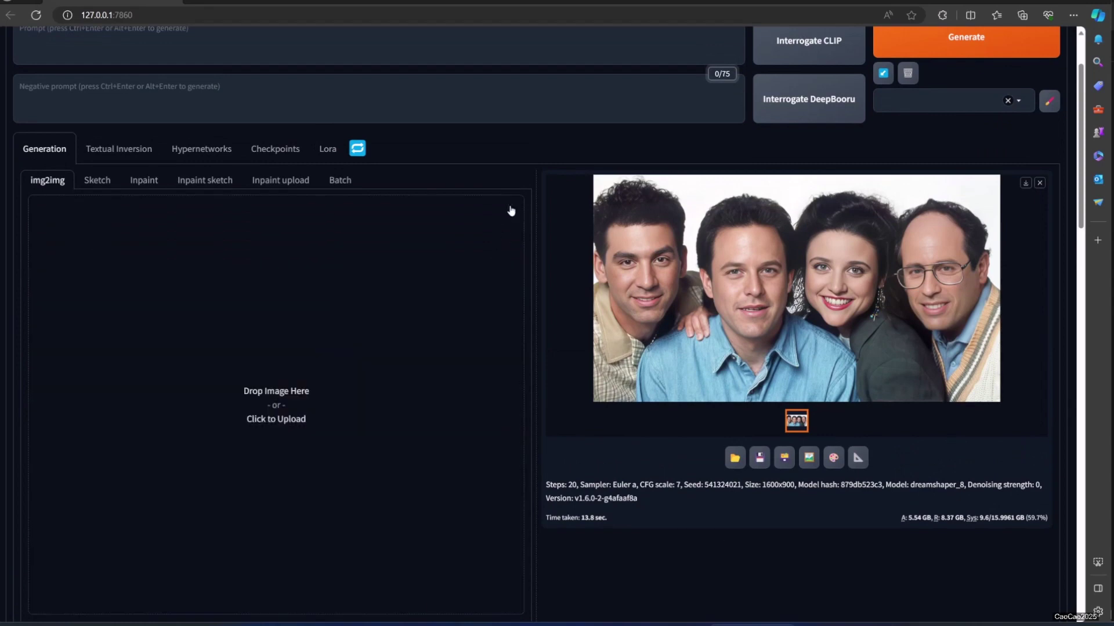
key("ctrl+v")
scroll(177, 507, "up", 1)
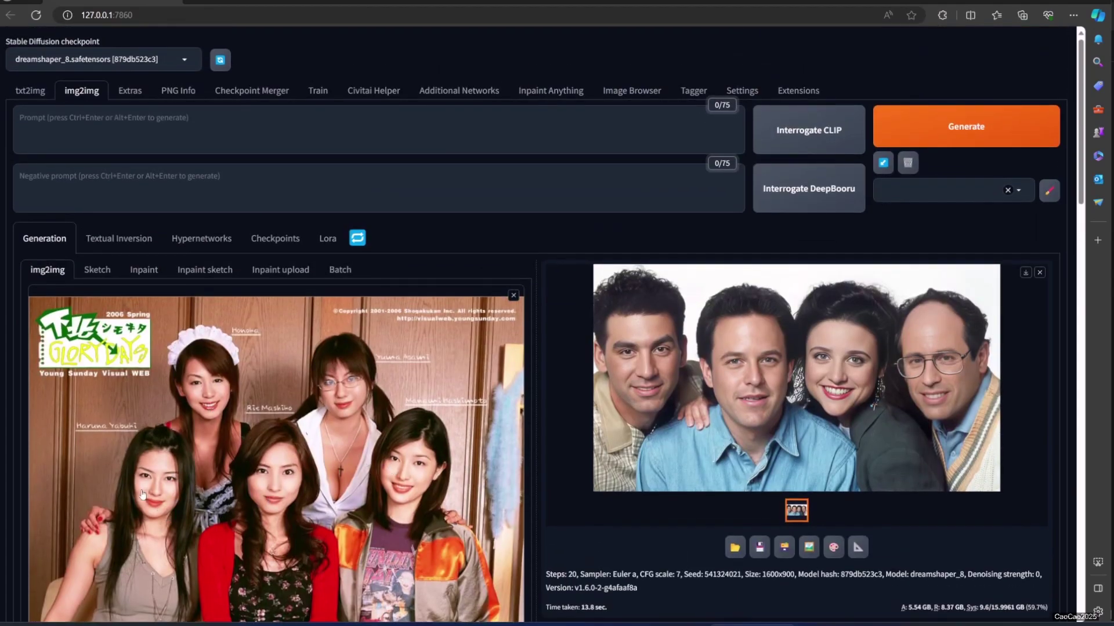
scroll(436, 493, "down", 10)
scroll(297, 448, "down", 1)
scroll(124, 359, "up", 2)
scroll(88, 400, "down", 2)
left_click_drag(53, 418, 1, 421)
type("0")
scroll(139, 423, "down", 2)
scroll(87, 348, "down", 2)
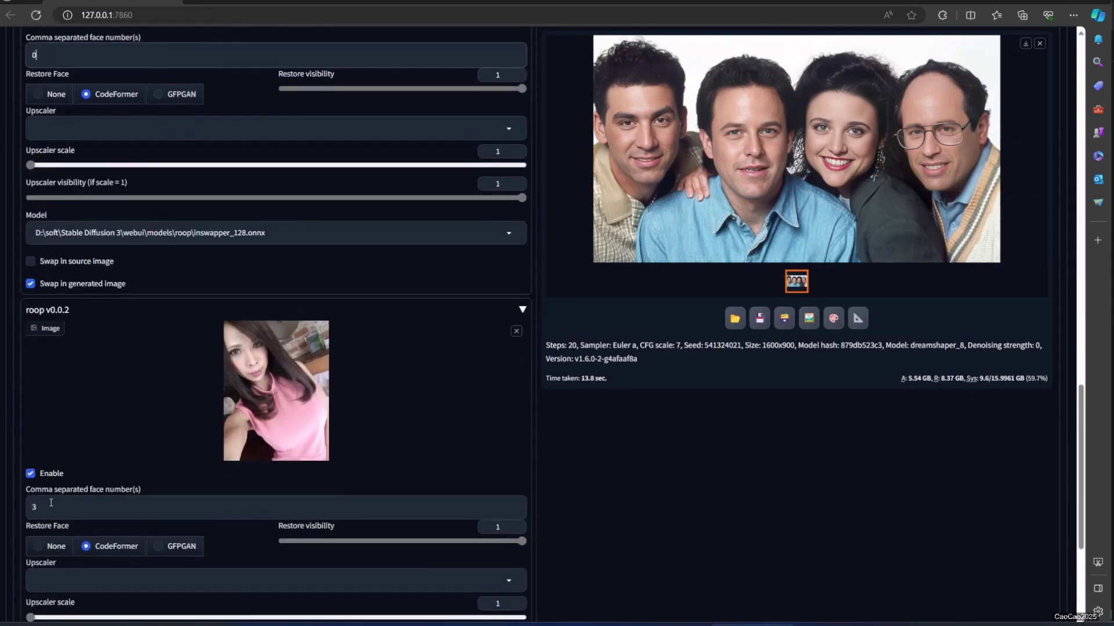
scroll(597, 455, "up", 4)
scroll(597, 455, "up", 5)
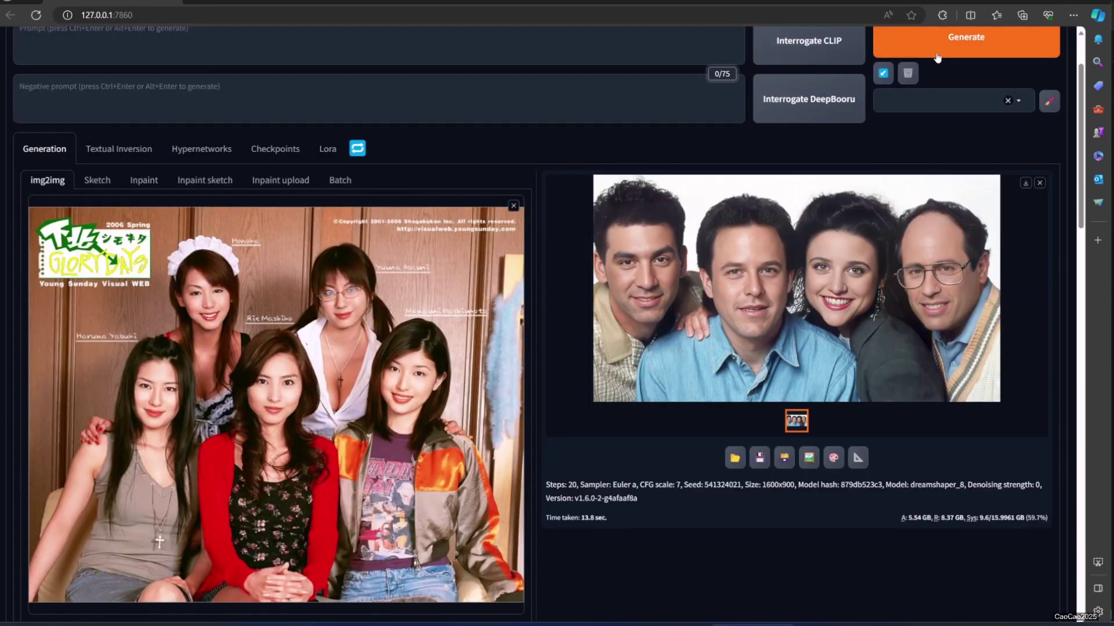
Generate the 1024x819 face-swapped poster with Ctrl+Enter and inspect it enlarged.
key("ctrl+Return")
left_click(762, 296)
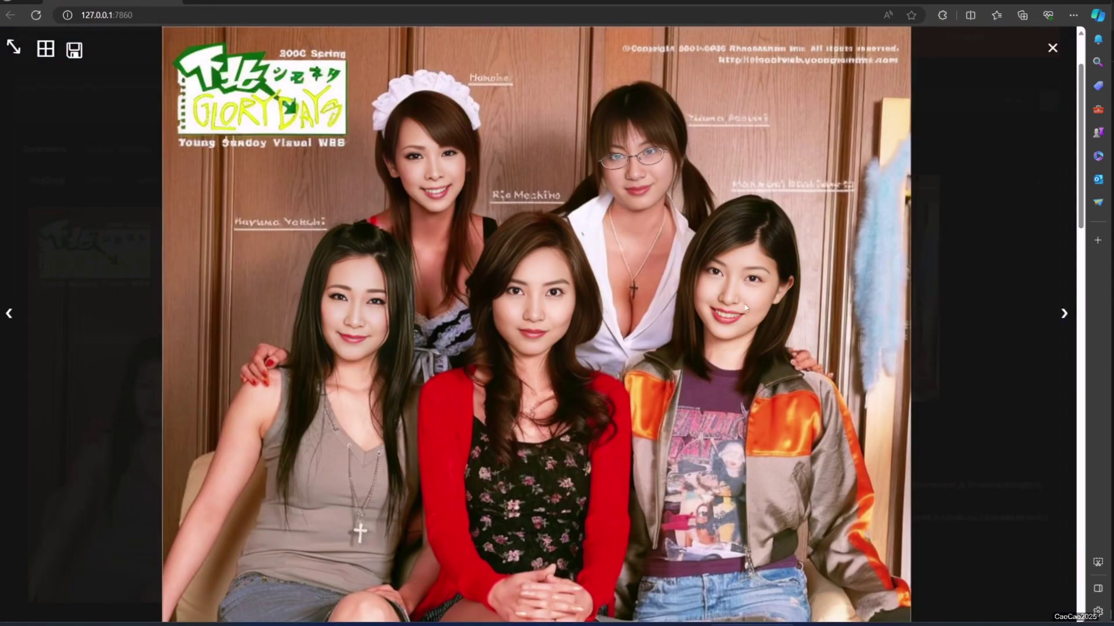
left_click(207, 357)
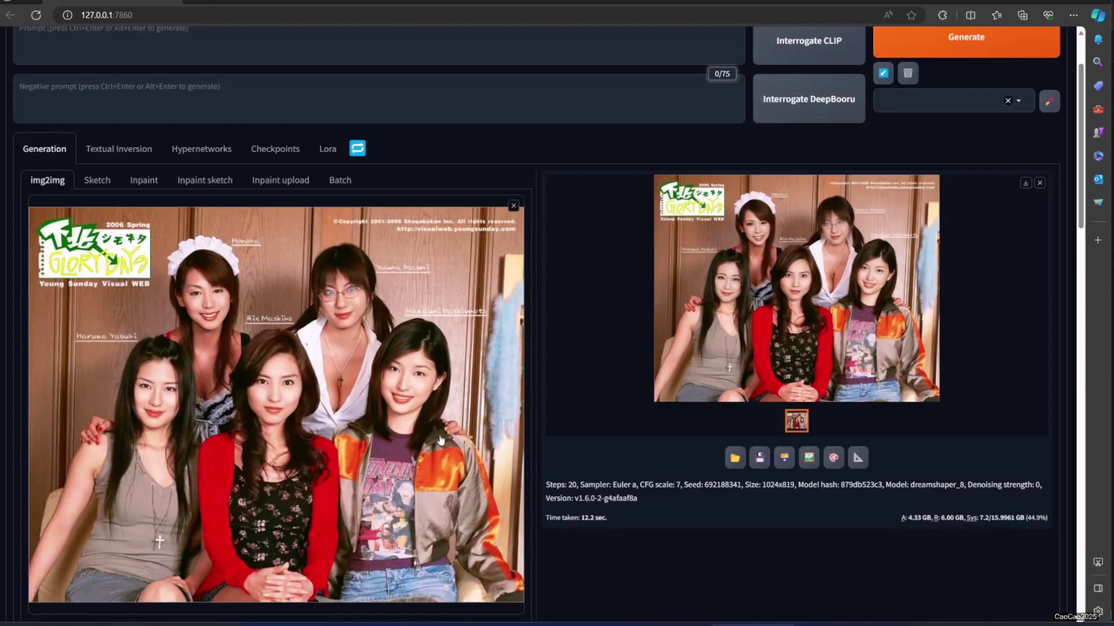
scroll(447, 426, "down", 5)
scroll(447, 426, "down", 2)
left_click(696, 235)
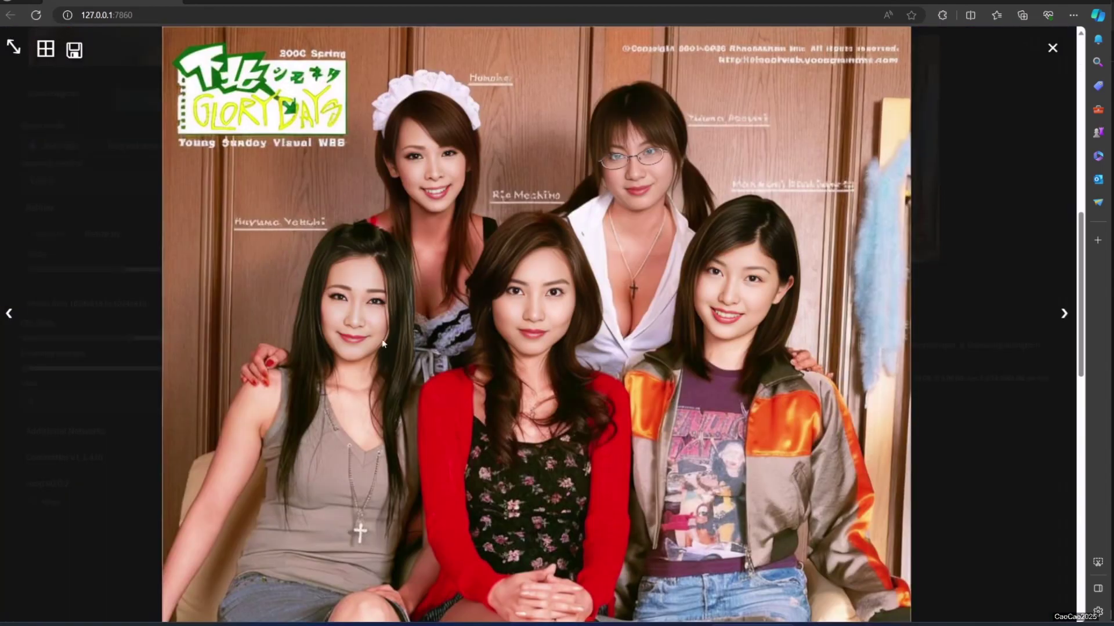
Send the swapped poster back to img2img and regenerate so more faces get swapped.
left_click(172, 402)
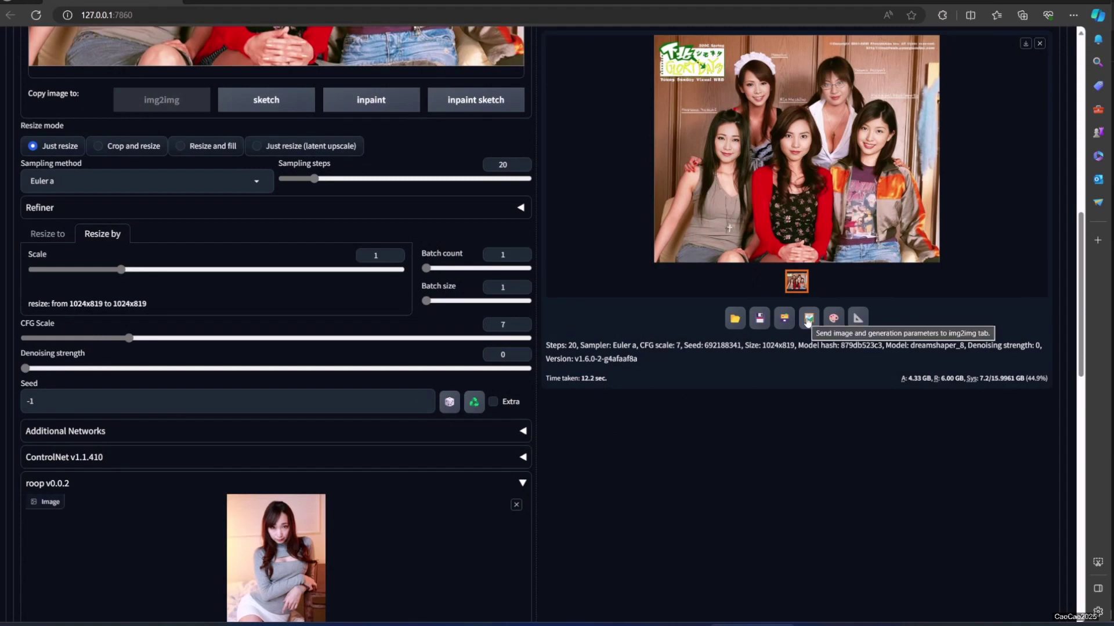
left_click(807, 318)
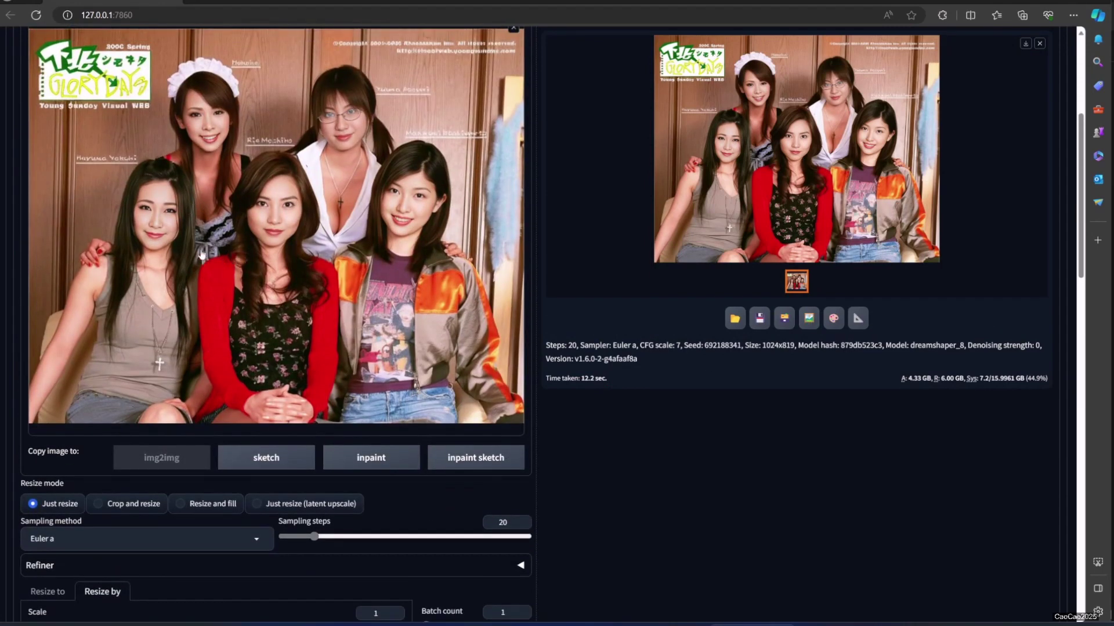
scroll(242, 309, "down", 3)
scroll(261, 348, "down", 2)
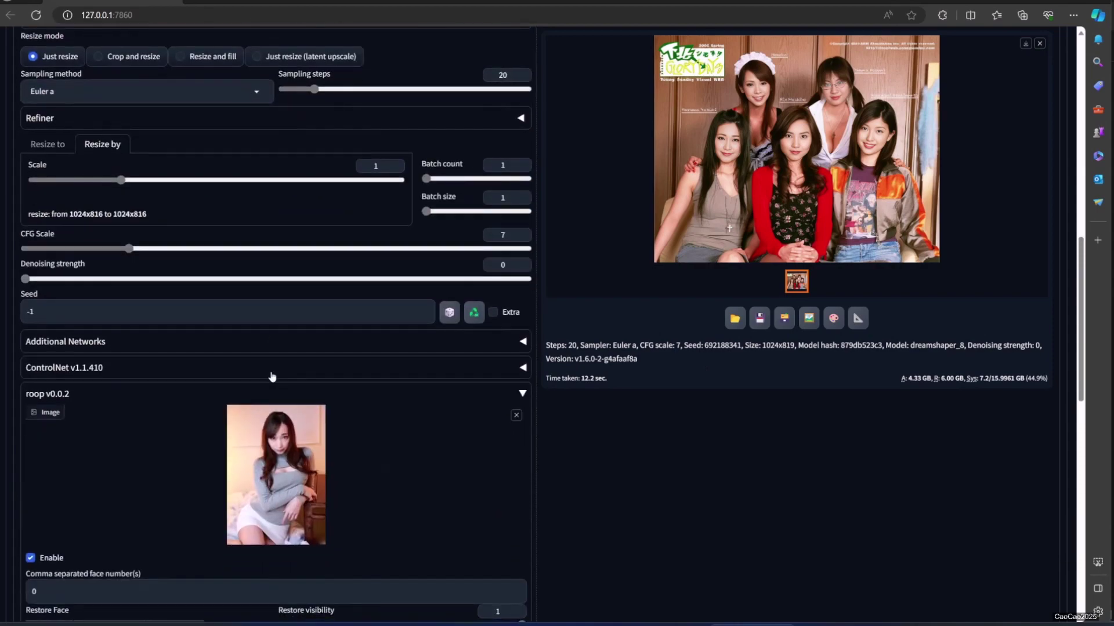
scroll(272, 377, "down", 3)
scroll(272, 377, "up", 3)
scroll(272, 377, "up", 3)
scroll(528, 370, "up", 5)
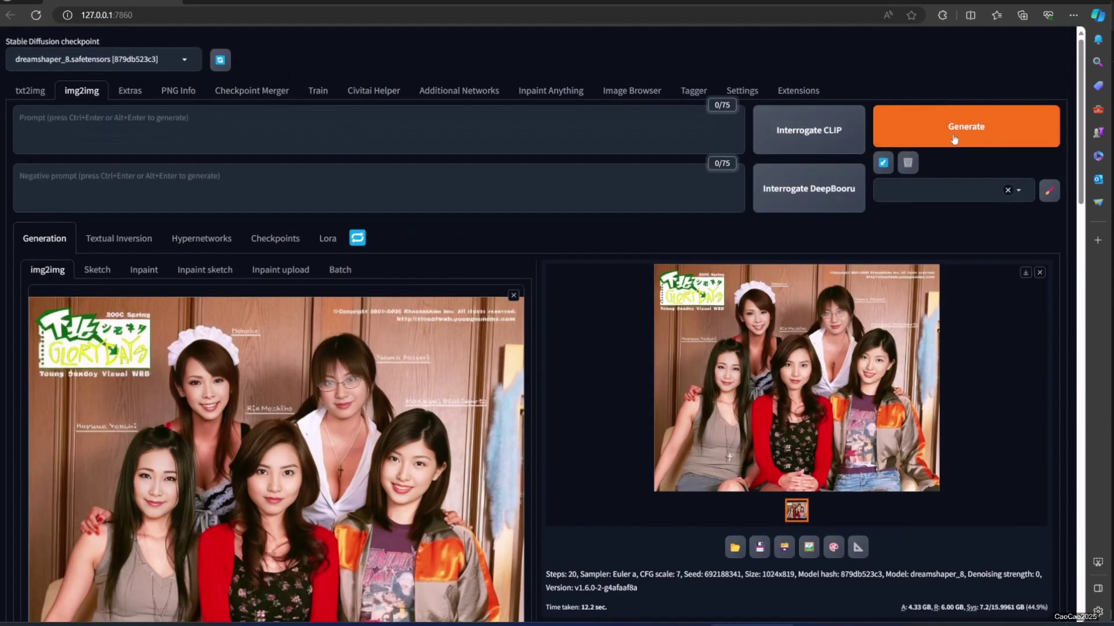
key("ctrl+Return")
scroll(522, 435, "down", 2)
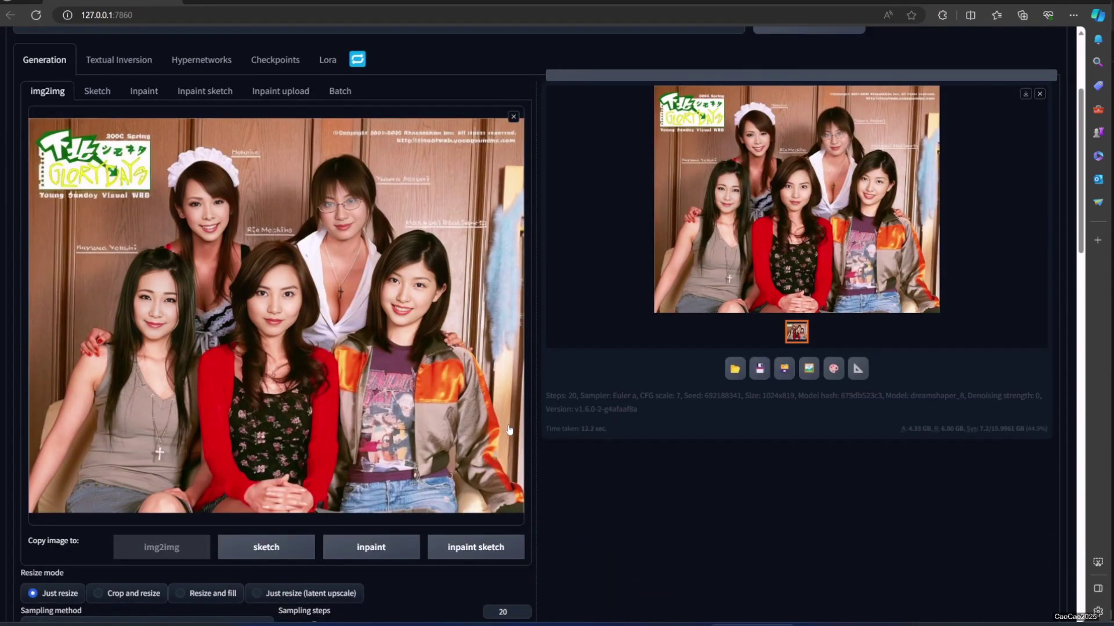
Inspect the new poster result enlarged, then generate another version of it.
left_click(764, 230)
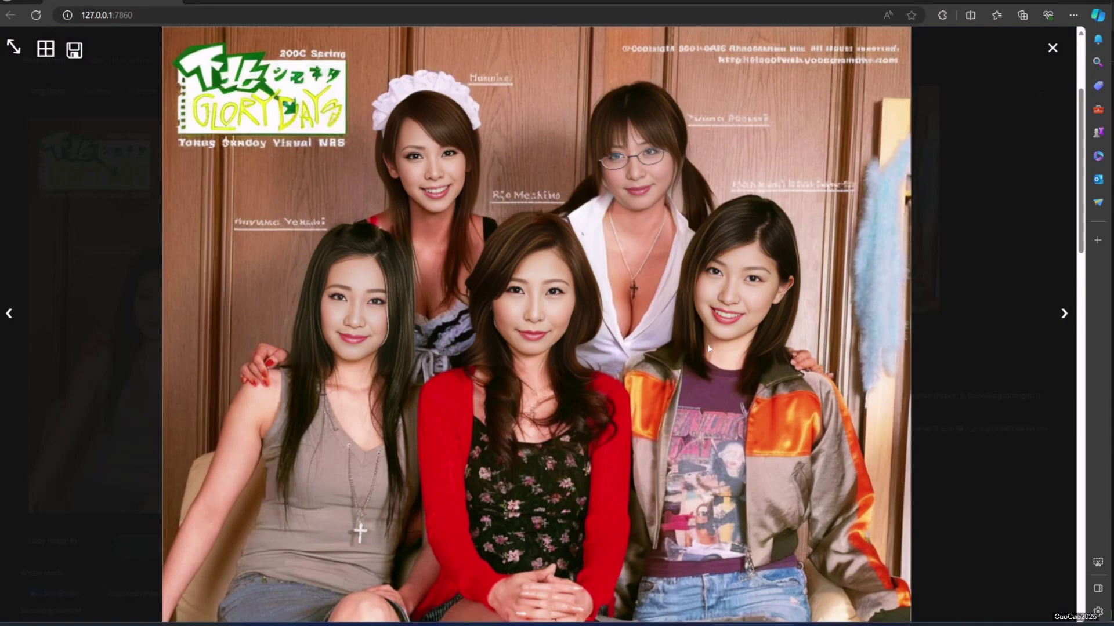
left_click(770, 359)
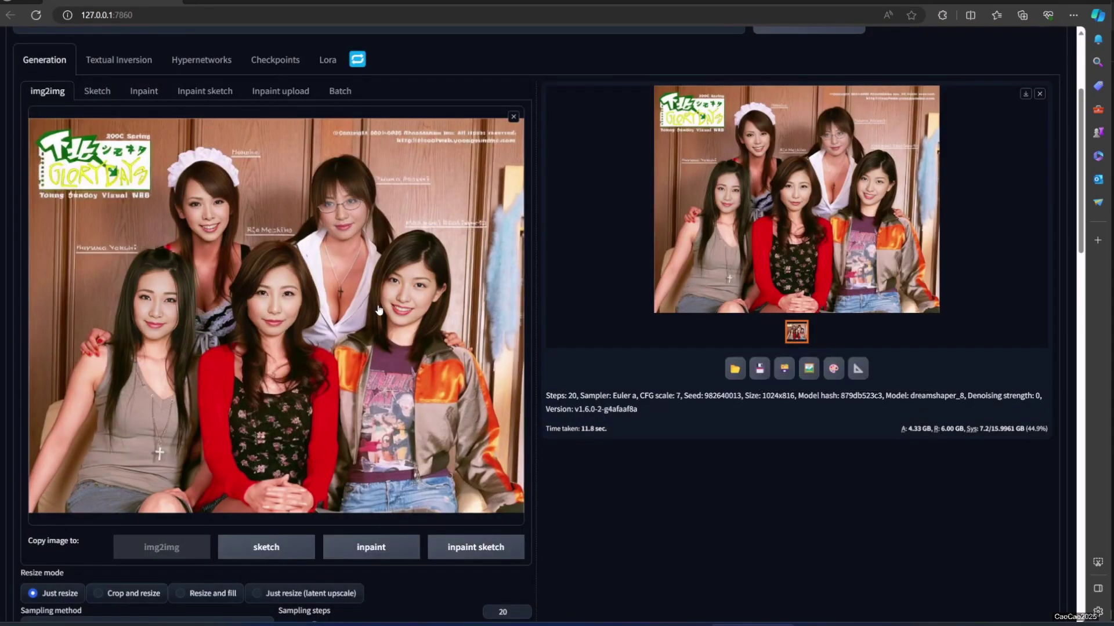
scroll(303, 395, "down", 9)
scroll(304, 398, "up", 4)
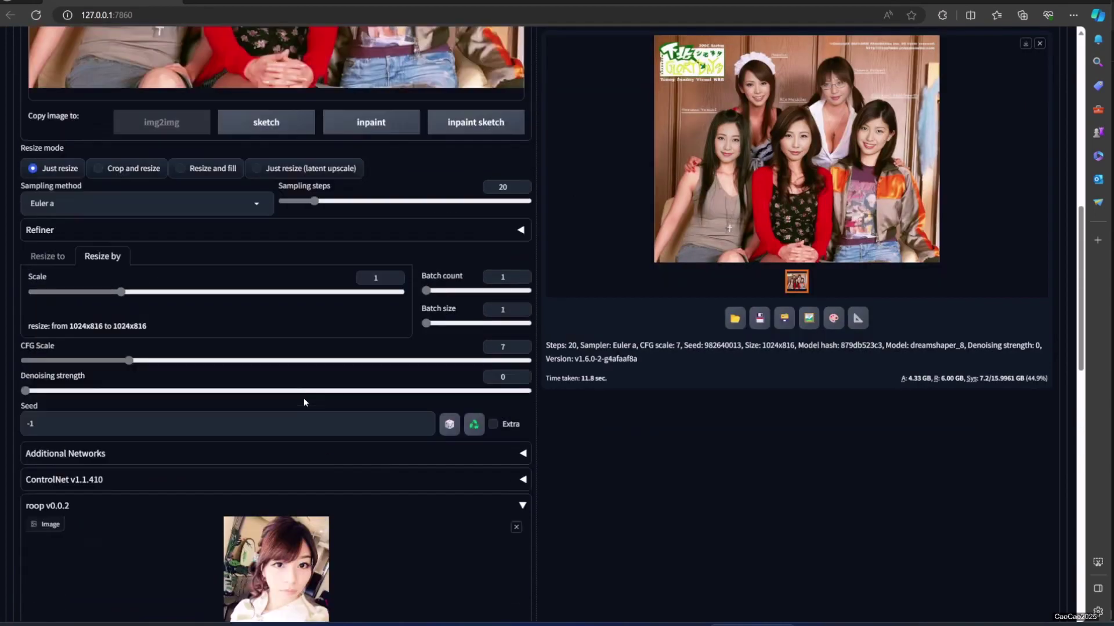
scroll(304, 398, "up", 7)
left_click(882, 127)
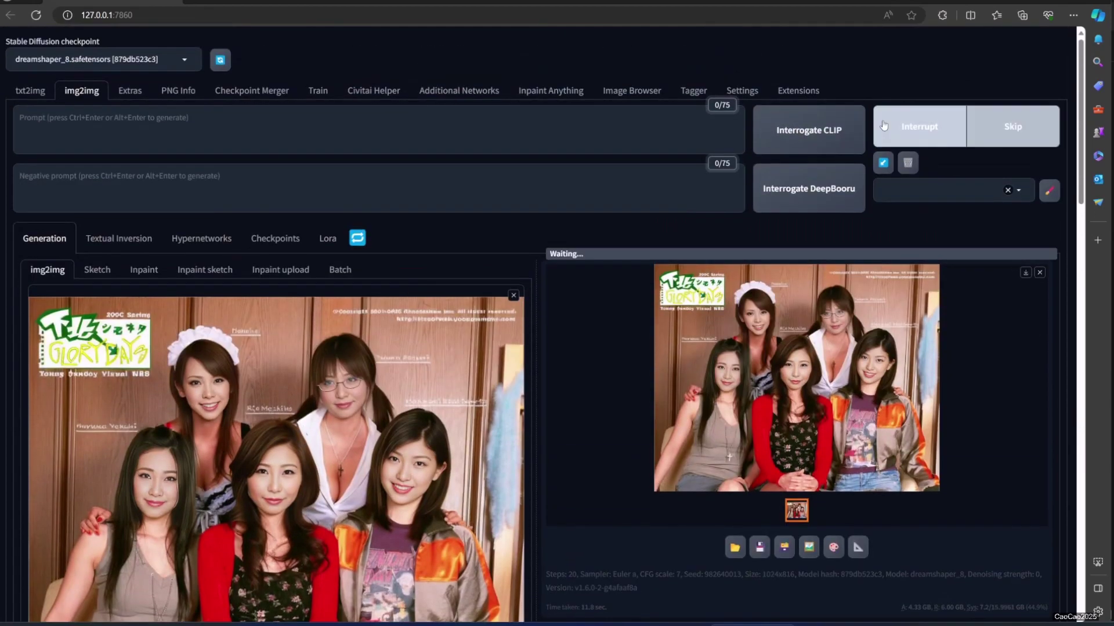
Step through the enlarged Friends, Glory Days and Seinfeld before/after comparisons, ending on Seinfeld.
left_click(831, 390)
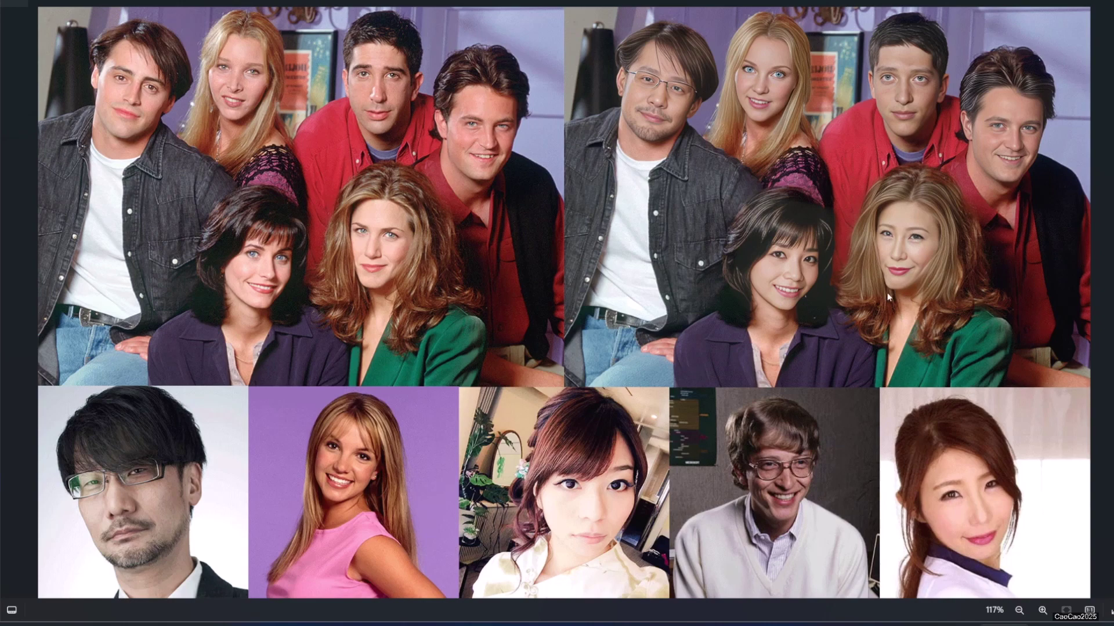
key("Right")
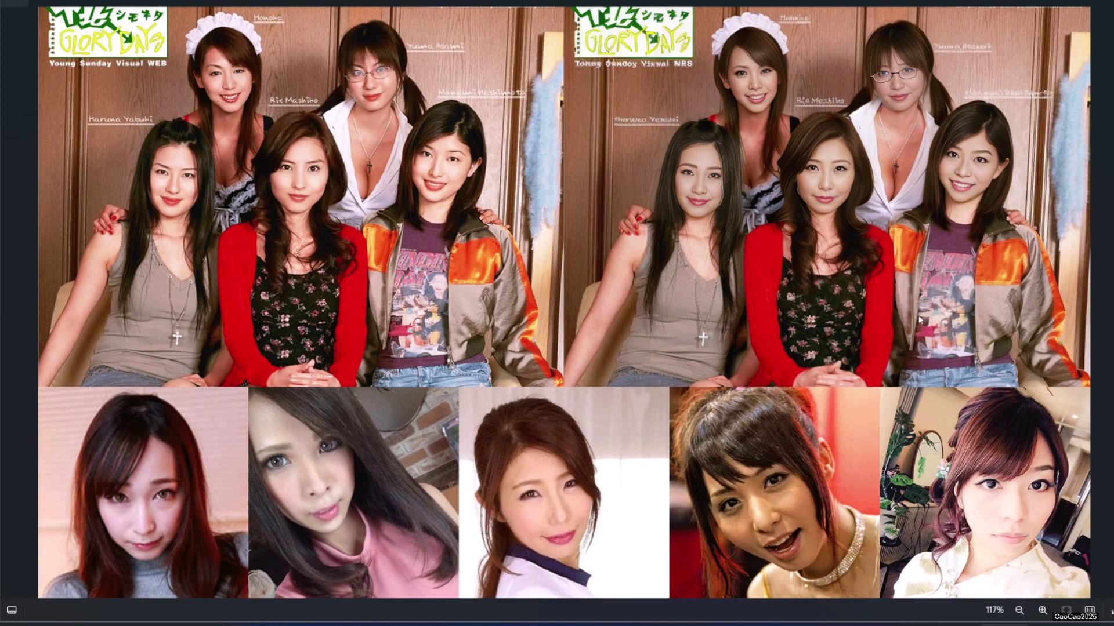
key("Right")
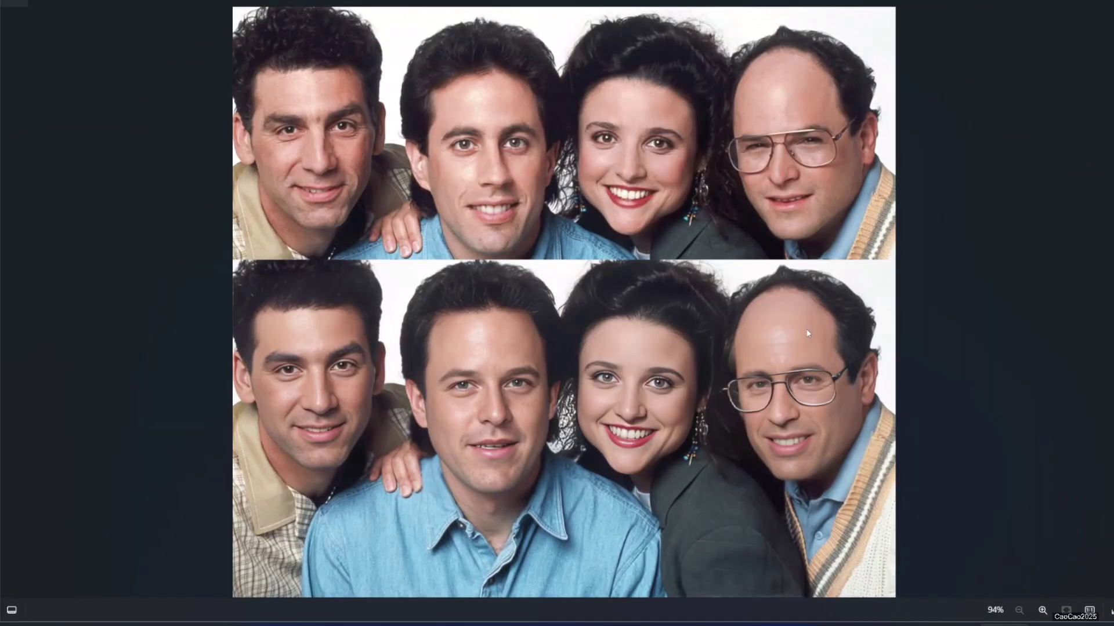